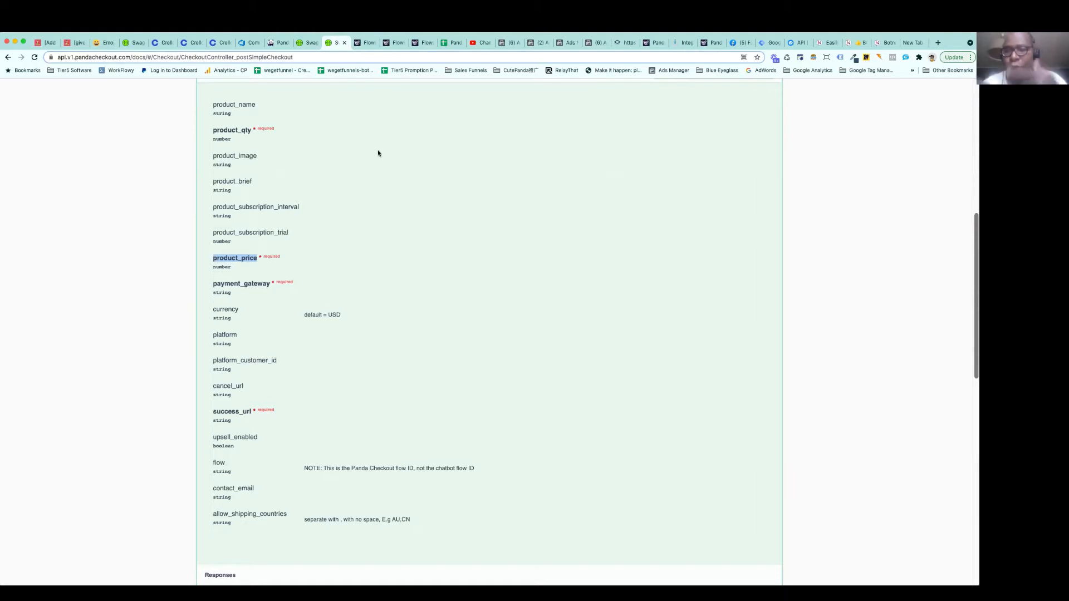
Copy the payment_gateway parameter name from the POST /checkout request body in the API documentation
{"action": "left_click", "coordinate": [306, 203]}
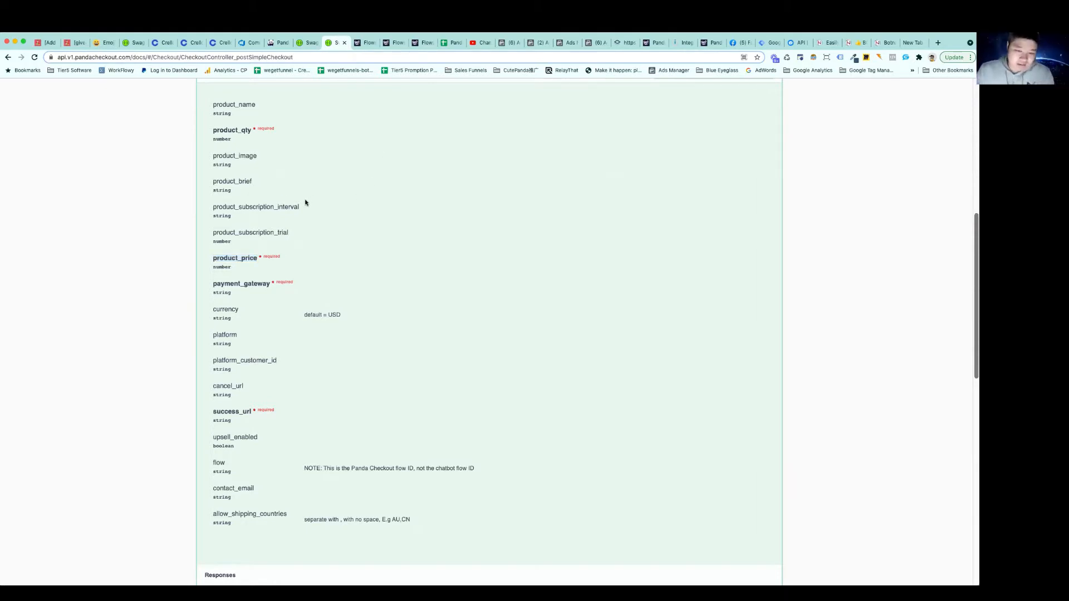
{"action": "scroll", "coordinate": [305, 203], "scroll_direction": "up", "scroll_amount": 3}
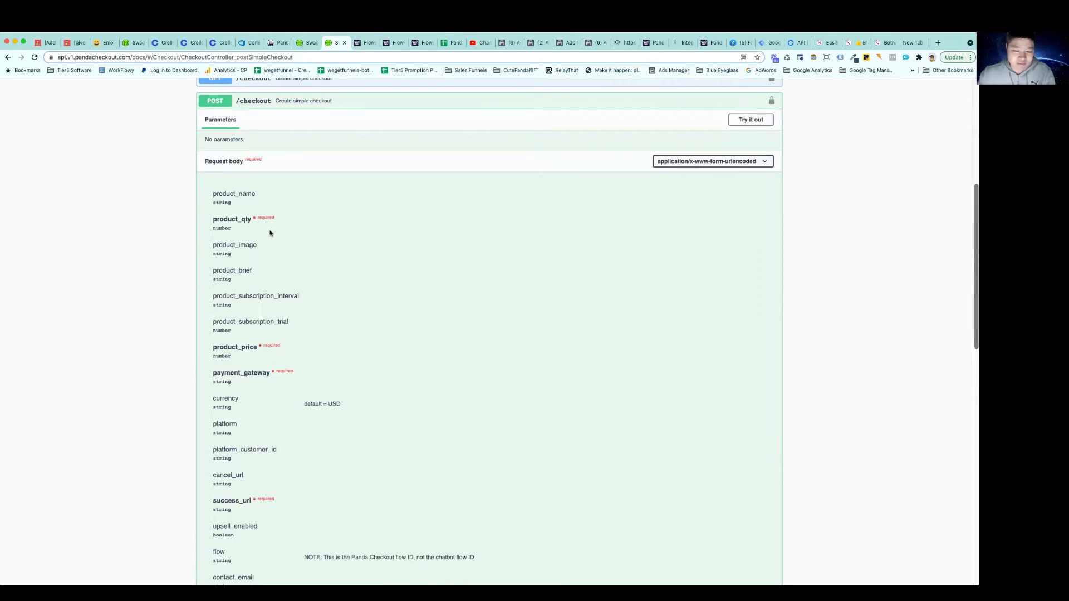
{"action": "scroll", "coordinate": [288, 262], "scroll_direction": "down", "scroll_amount": 1}
{"action": "scroll", "coordinate": [289, 261], "scroll_direction": "down", "scroll_amount": 5}
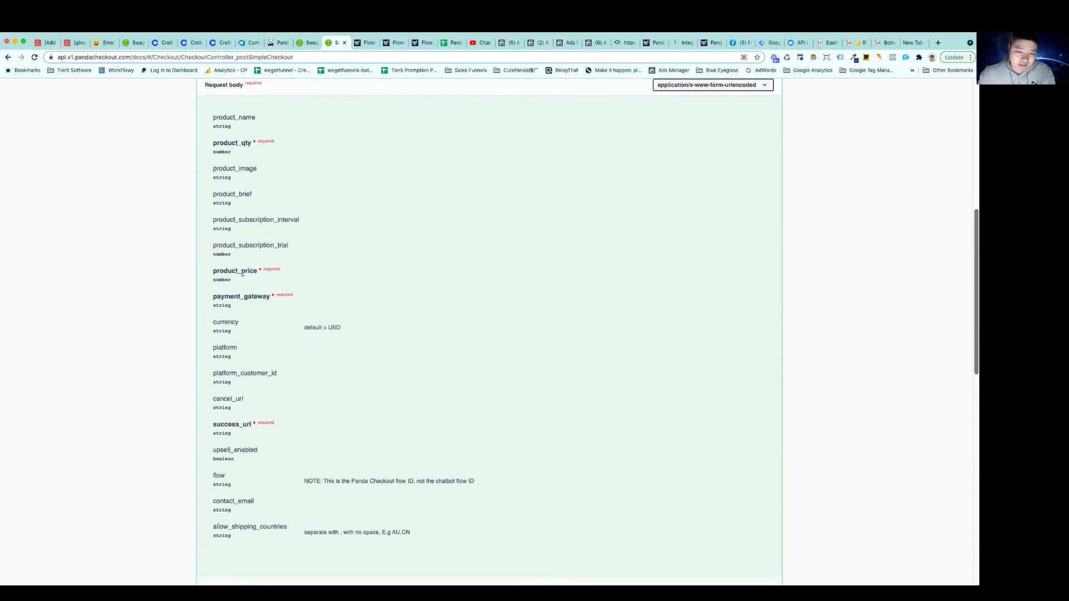
{"action": "left_click_drag", "start_coordinate": [269, 297], "coordinate": [213, 296]}
{"action": "right_click", "coordinate": [224, 298]}
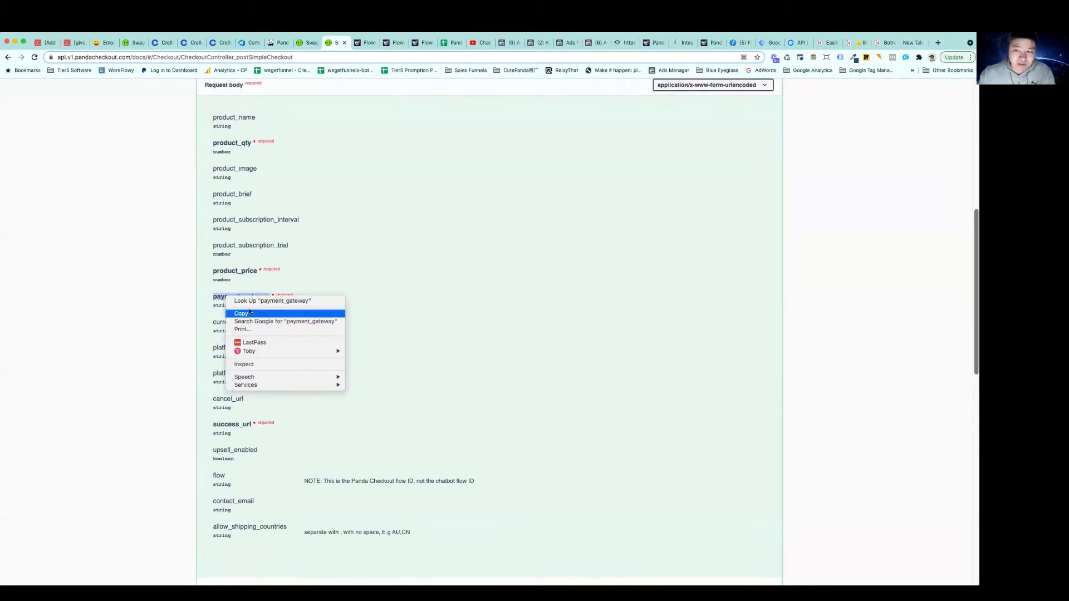
{"action": "left_click", "coordinate": [245, 315]}
Switch to the Integromat scenario and add the query string parameter payment_gateway with the value stripe to the HTTP module
{"action": "left_click", "coordinate": [683, 44]}
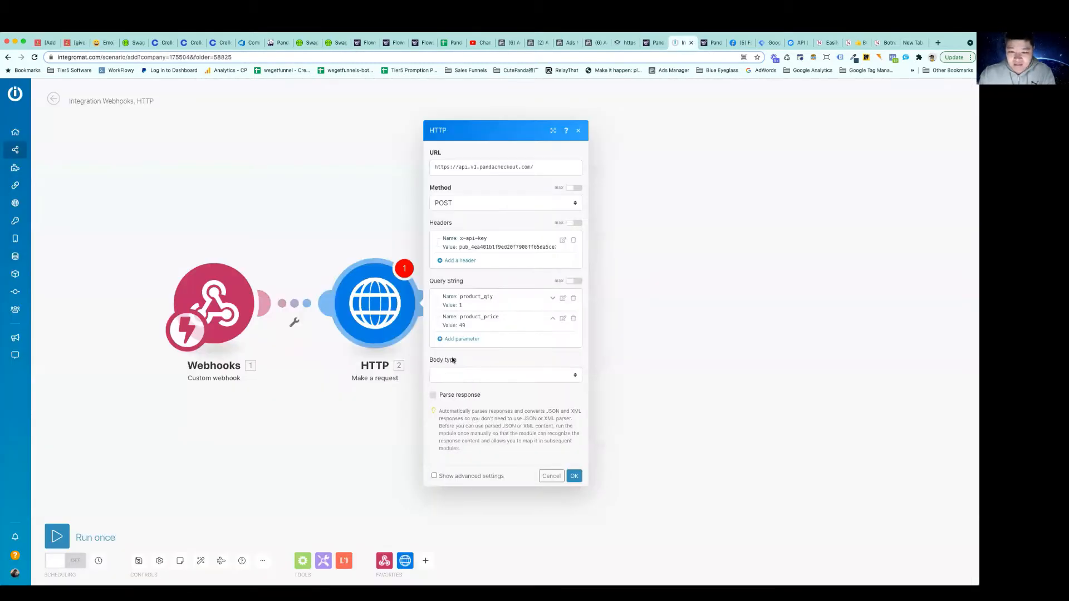
{"action": "left_click", "coordinate": [462, 342]}
{"action": "left_click", "coordinate": [521, 325]}
{"action": "key", "text": "super+v"}
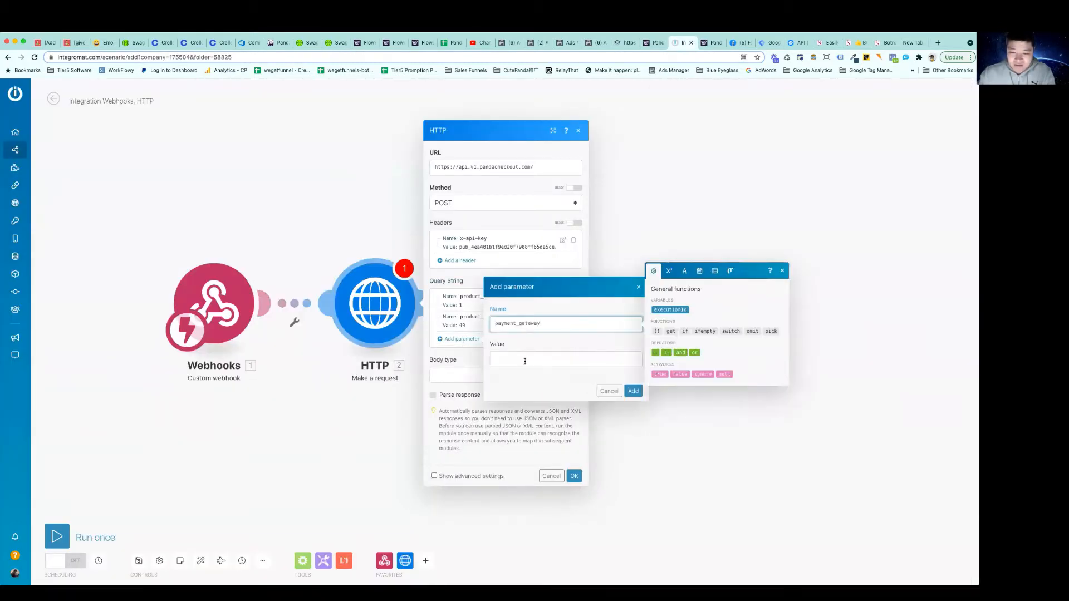
{"action": "left_click", "coordinate": [520, 360]}
{"action": "type", "text": "stri"}
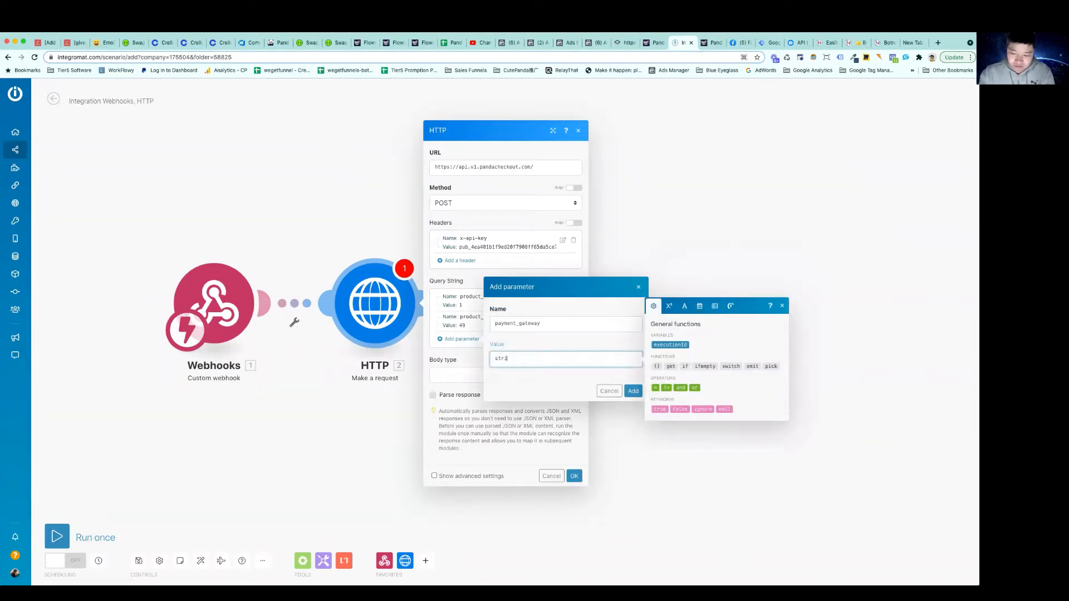
{"action": "type", "text": "pe"}
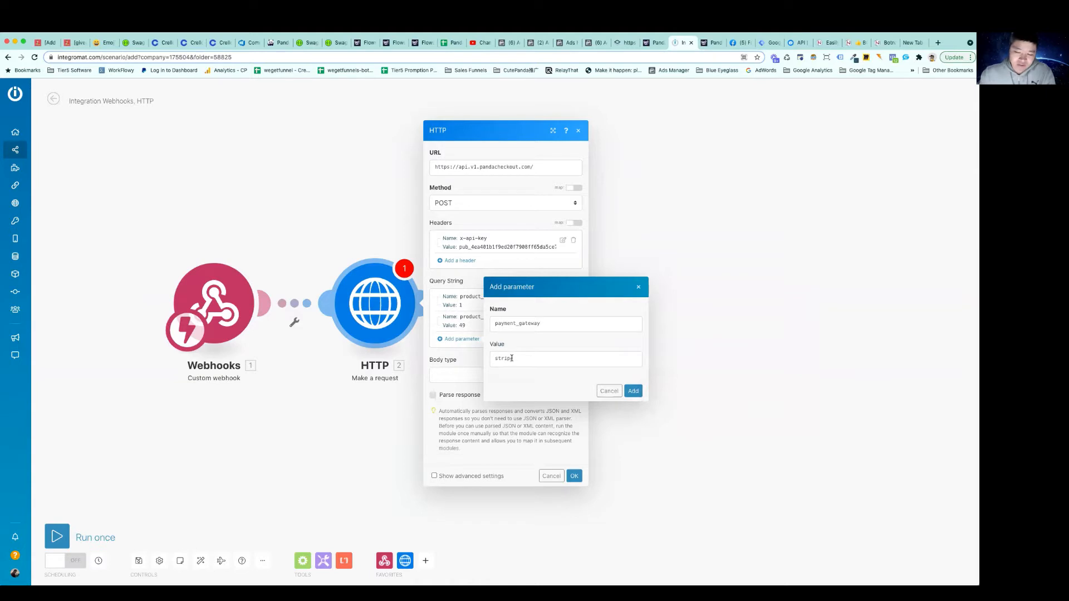
{"action": "left_click", "coordinate": [633, 391]}
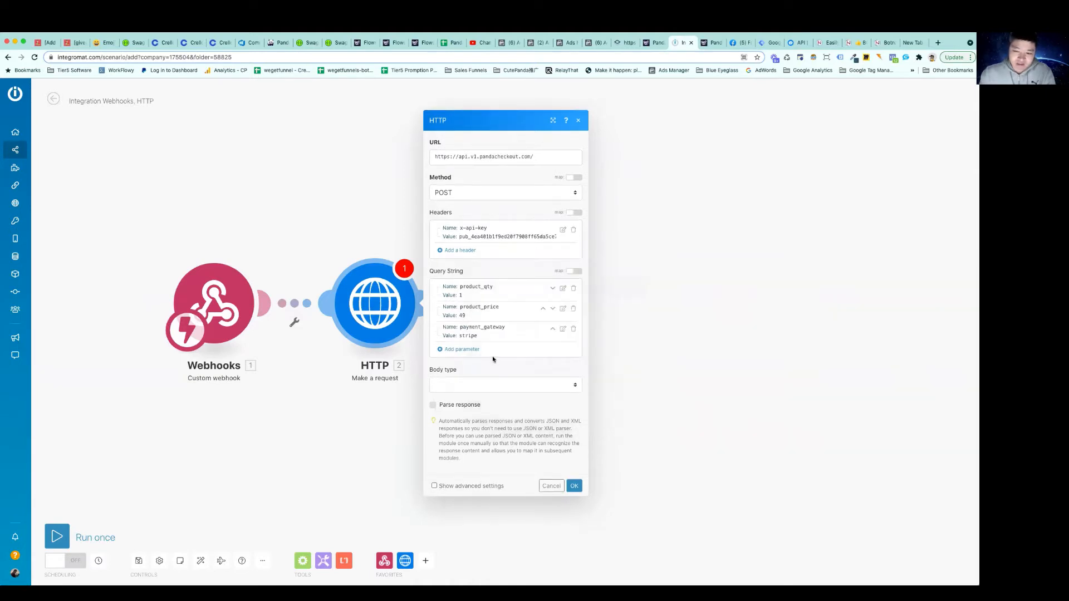
Start another query string parameter and copy the success_url name for it from the checkout API documentation
{"action": "left_click", "coordinate": [468, 350]}
{"action": "left_click", "coordinate": [509, 337]}
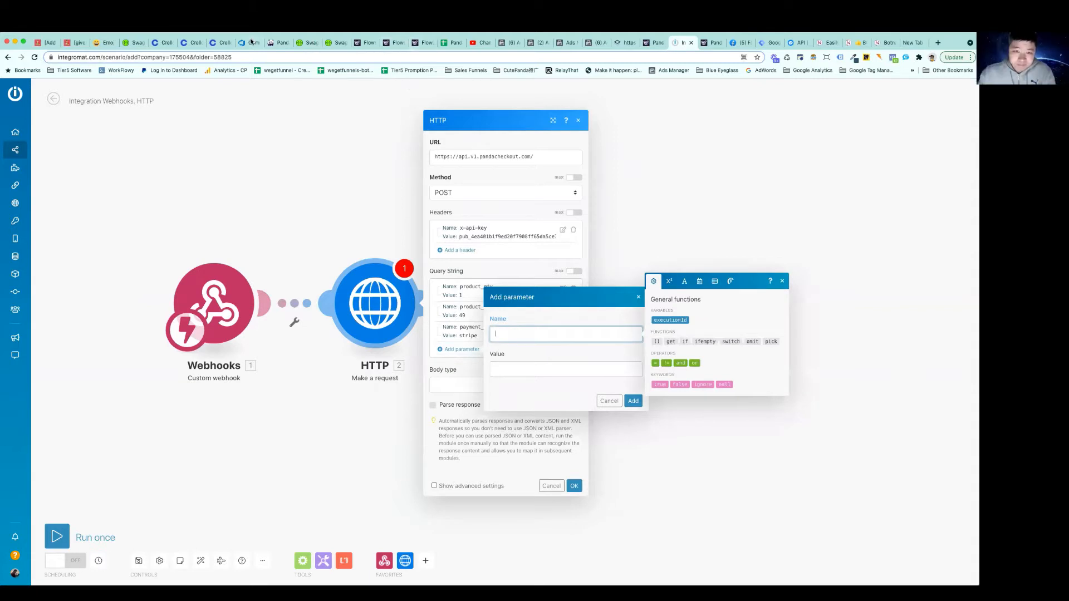
{"action": "left_click", "coordinate": [334, 43]}
{"action": "scroll", "coordinate": [265, 295], "scroll_direction": "down", "scroll_amount": 3}
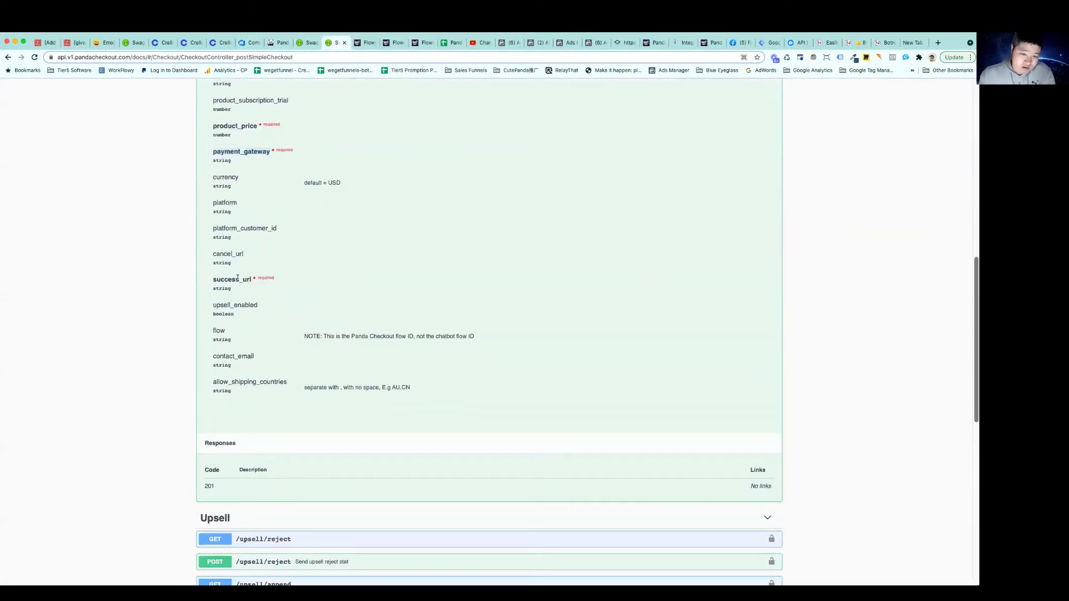
{"action": "left_click_drag", "start_coordinate": [237, 278], "coordinate": [212, 279]}
{"action": "right_click", "coordinate": [218, 279]}
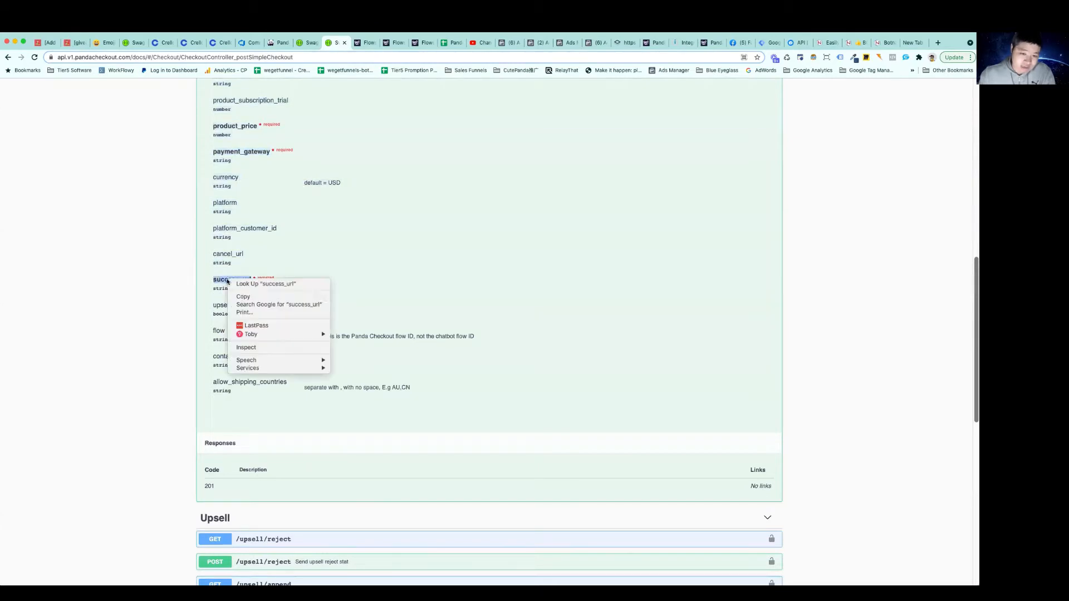
{"action": "left_click", "coordinate": [244, 297]}
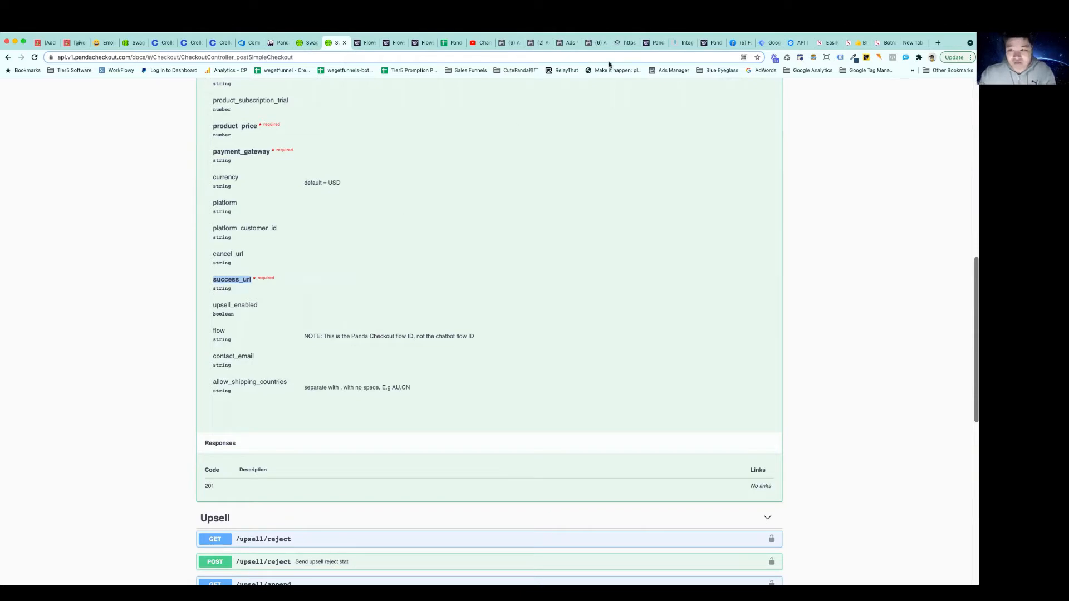
{"action": "left_click", "coordinate": [686, 42]}
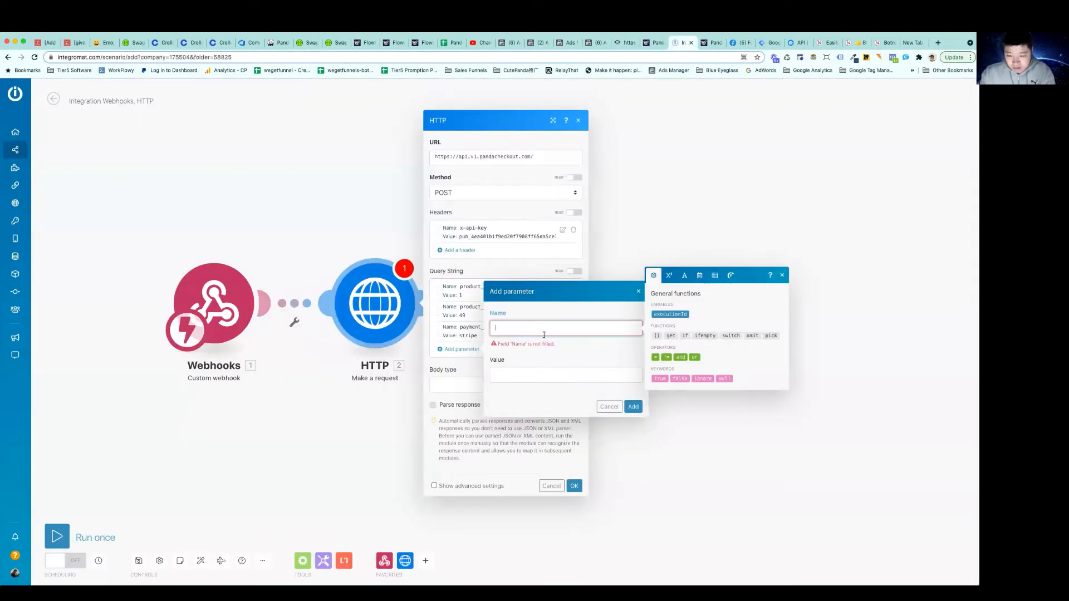
{"action": "key", "text": "ctrl+v"}
{"action": "left_click", "coordinate": [533, 367]}
{"action": "type", "text": "http"}
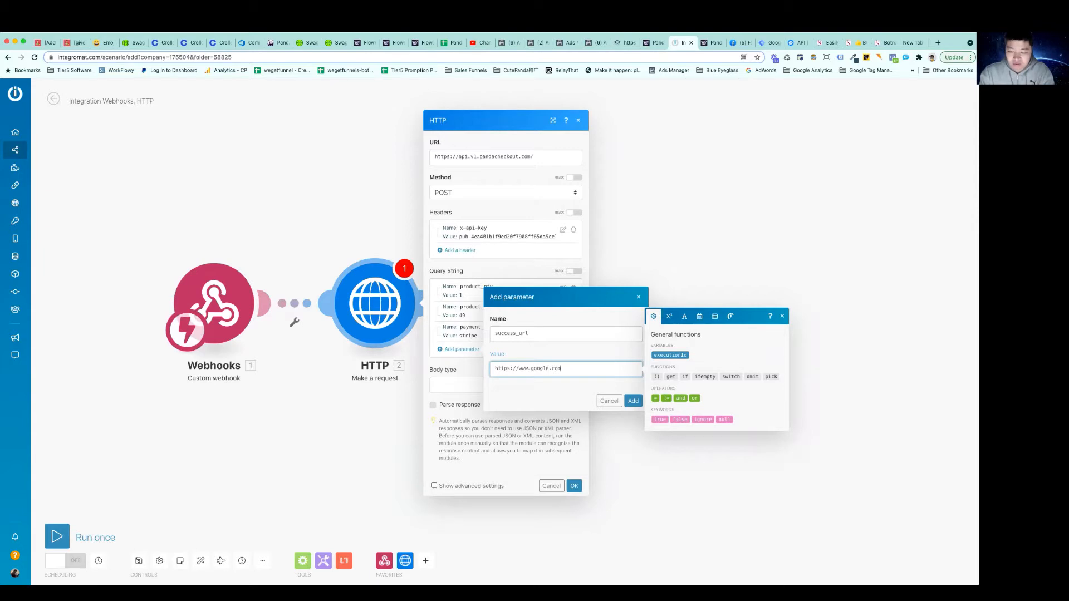
{"action": "left_click", "coordinate": [634, 401]}
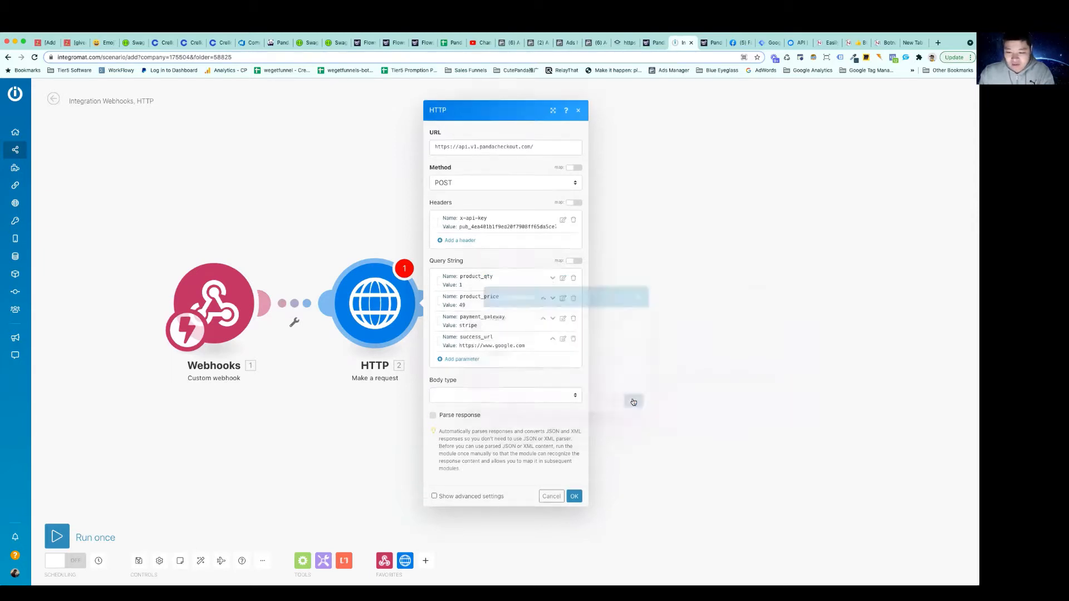
{"action": "left_click", "coordinate": [477, 394]}
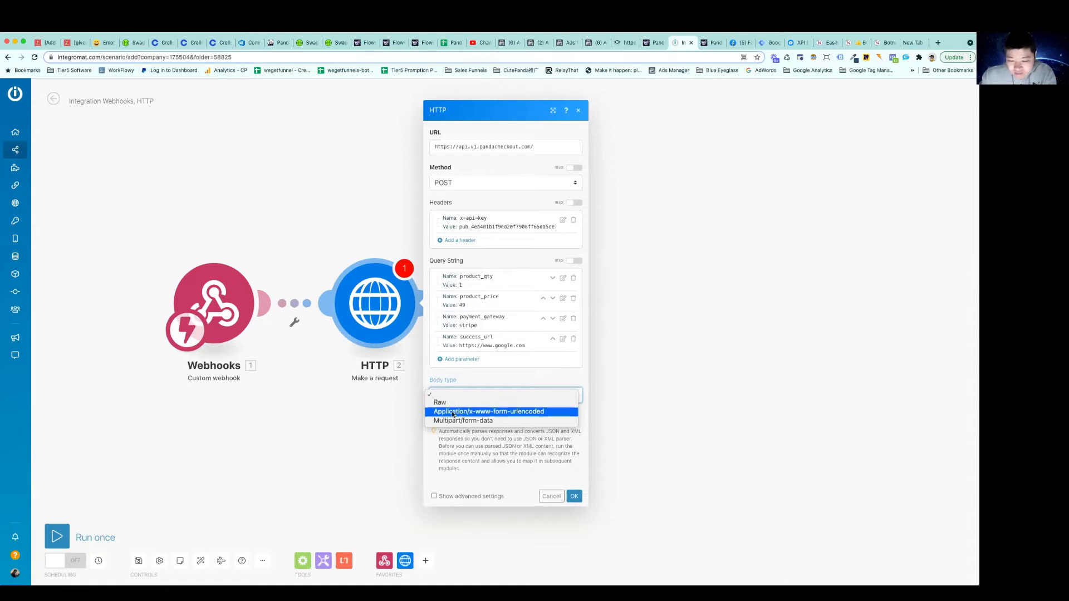
{"action": "left_click", "coordinate": [474, 412]}
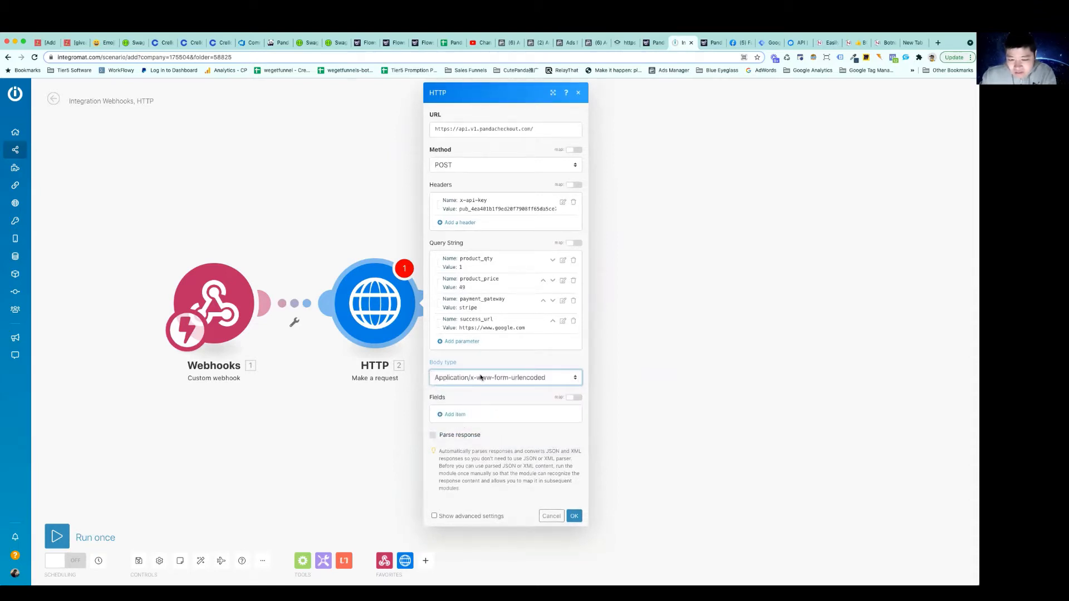
{"action": "left_click", "coordinate": [480, 378]}
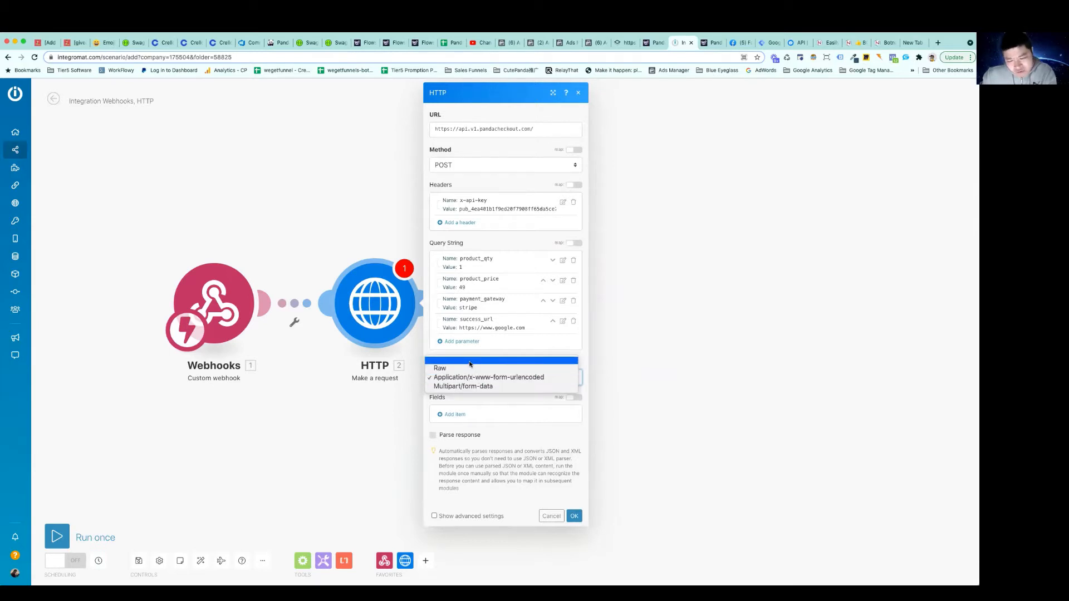
{"action": "left_click", "coordinate": [469, 363]}
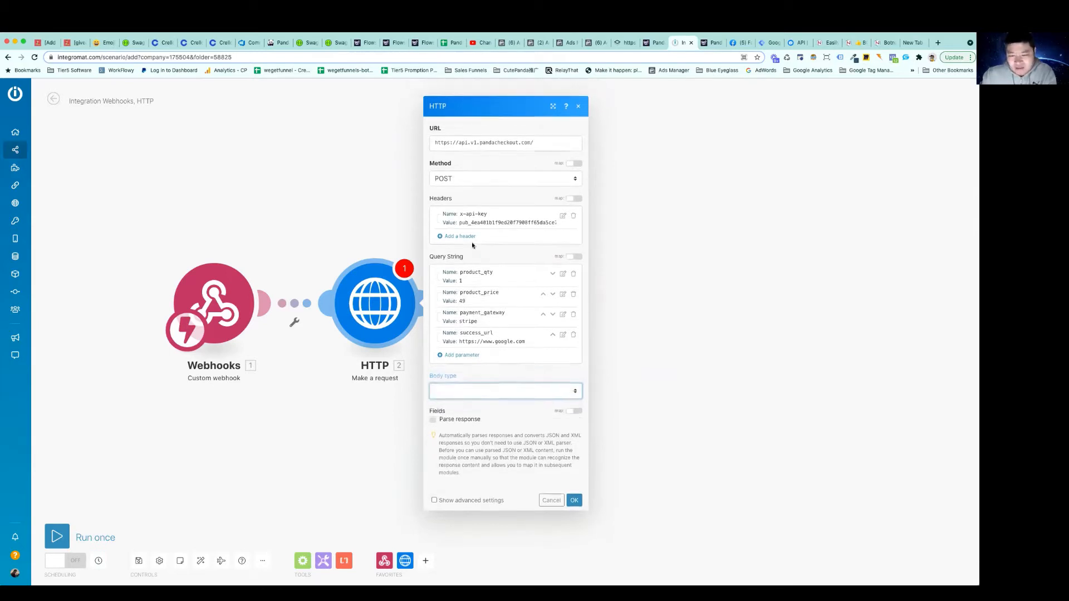
Save the HTTP module's settings, then run only that module and inspect its output
{"action": "left_click", "coordinate": [575, 497]}
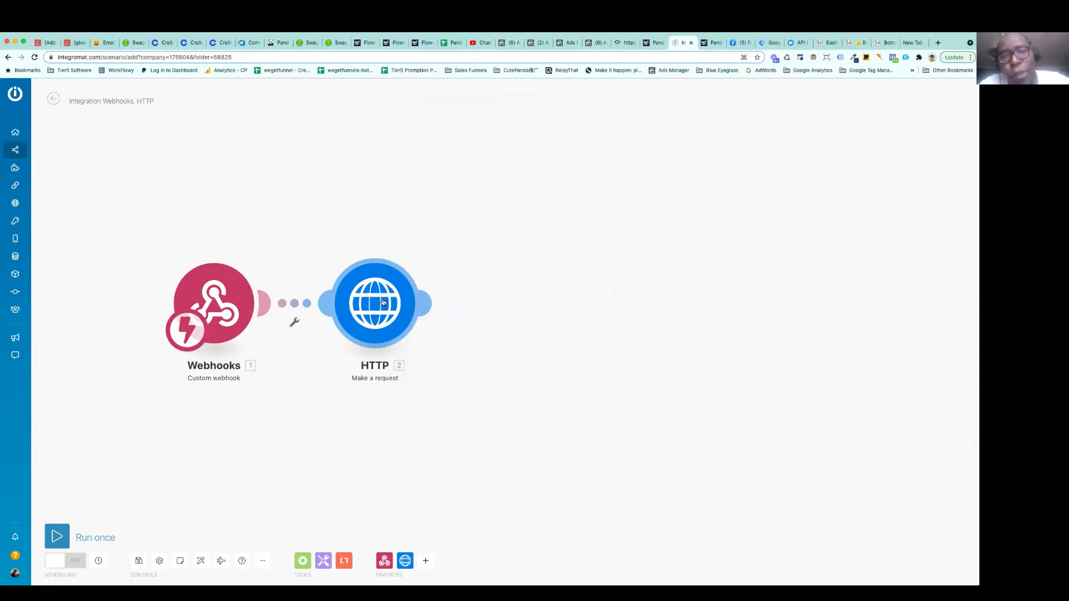
{"action": "right_click", "coordinate": [382, 301]}
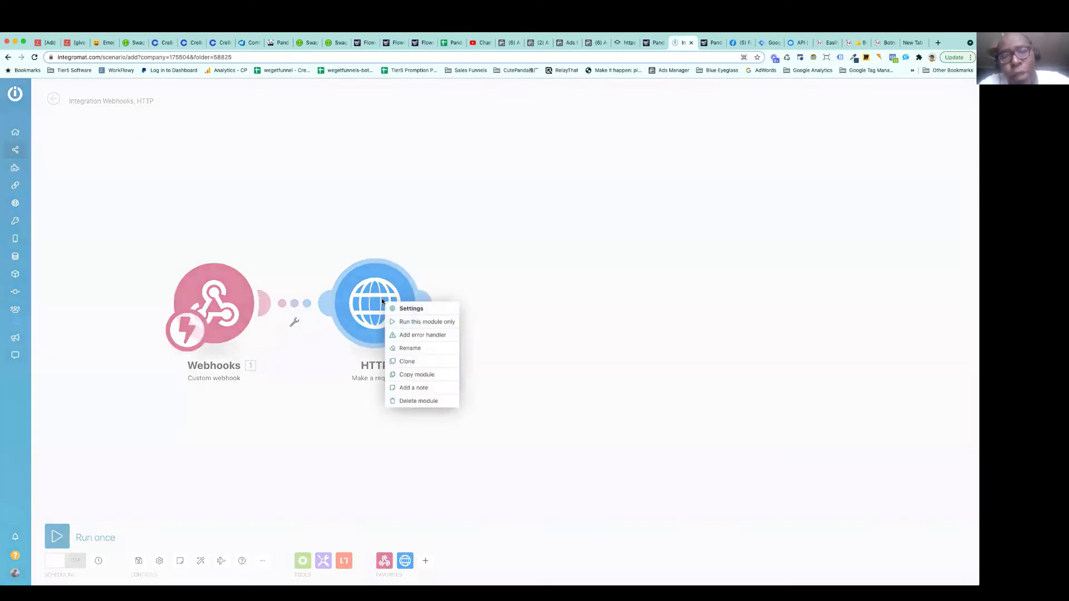
{"action": "left_click", "coordinate": [410, 322]}
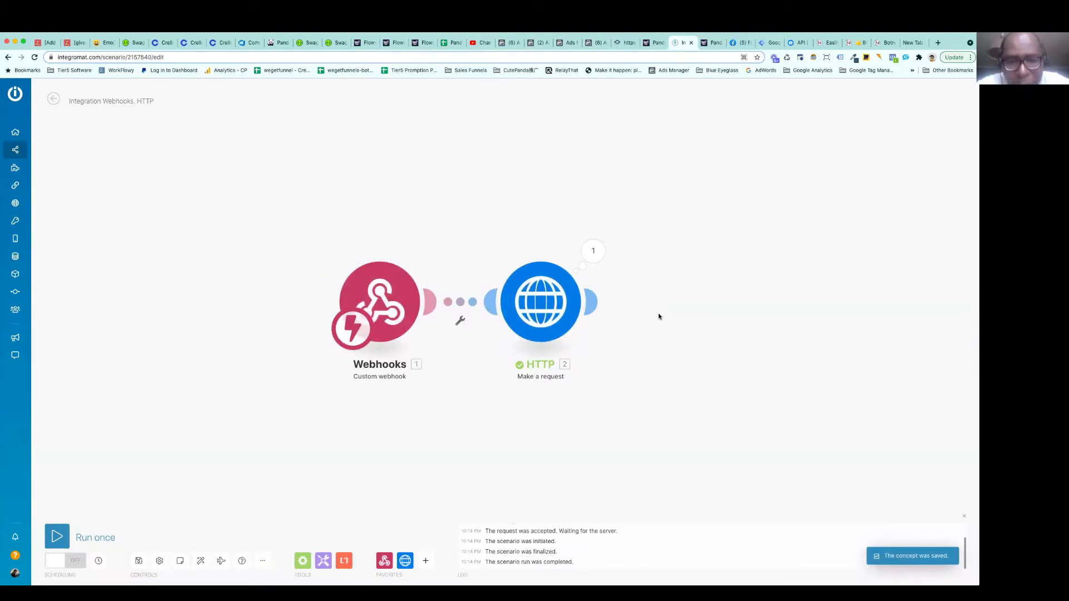
{"action": "left_click", "coordinate": [526, 257]}
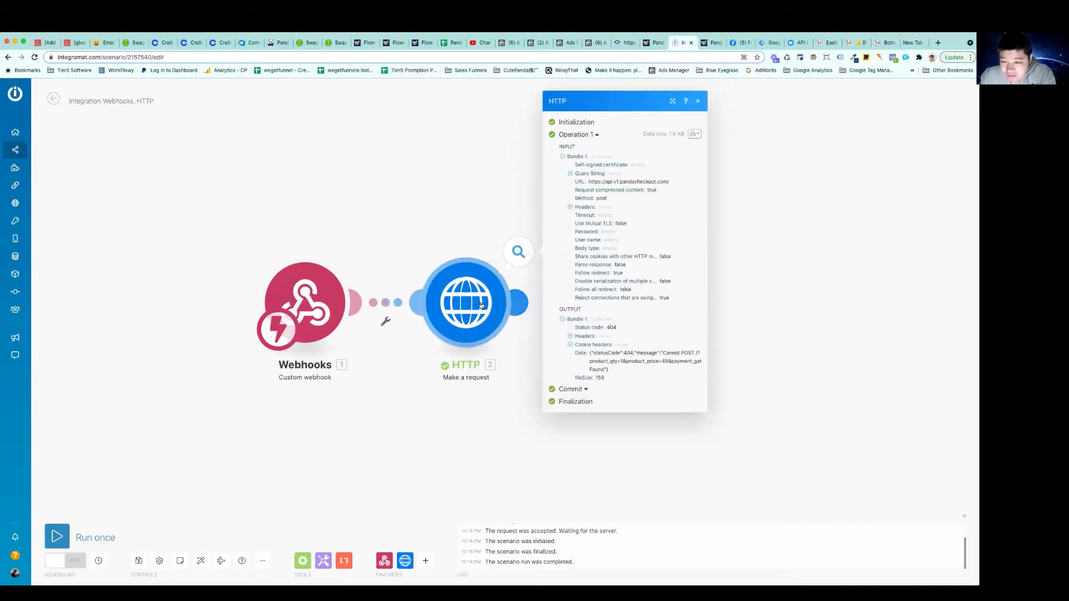
Set the HTTP module's request method to GET and its body type to Multipart/form-data
{"action": "left_click", "coordinate": [498, 308]}
{"action": "left_click", "coordinate": [564, 185]}
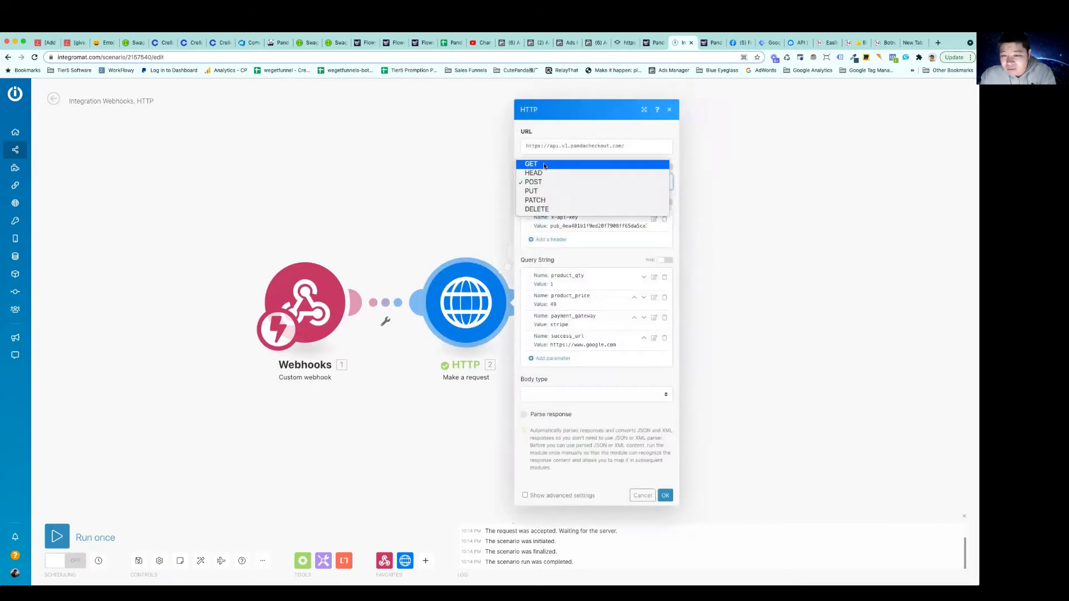
{"action": "left_click", "coordinate": [544, 165]}
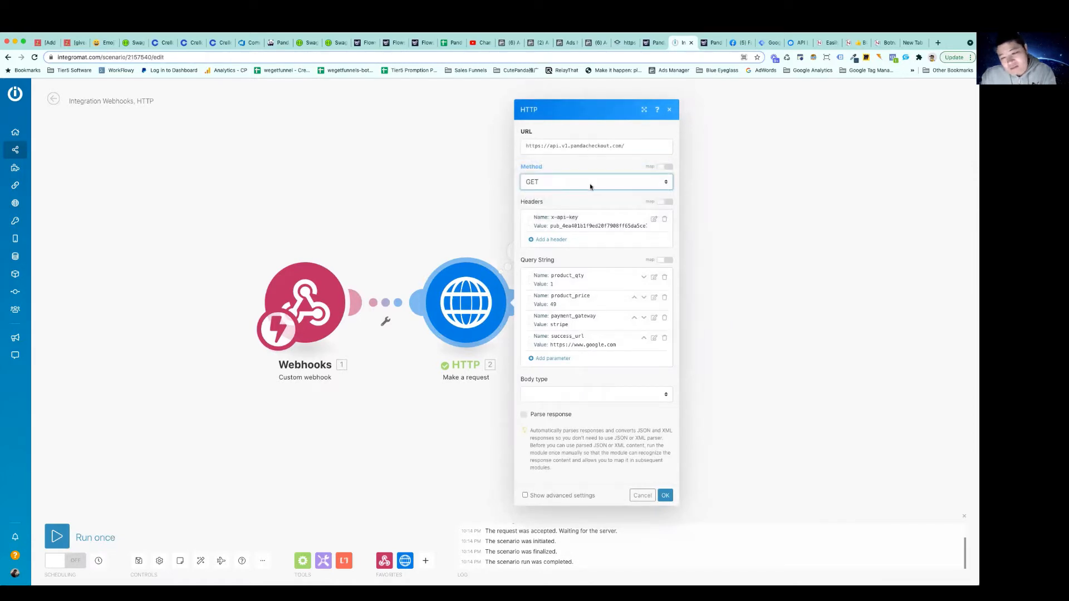
{"action": "left_click", "coordinate": [562, 395]}
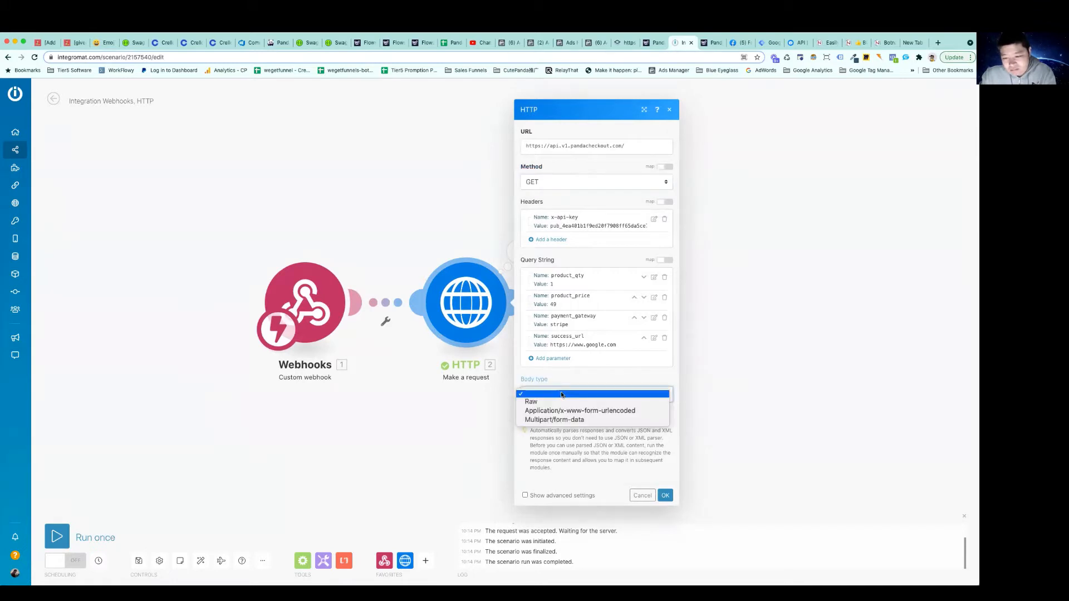
{"action": "left_click", "coordinate": [576, 420]}
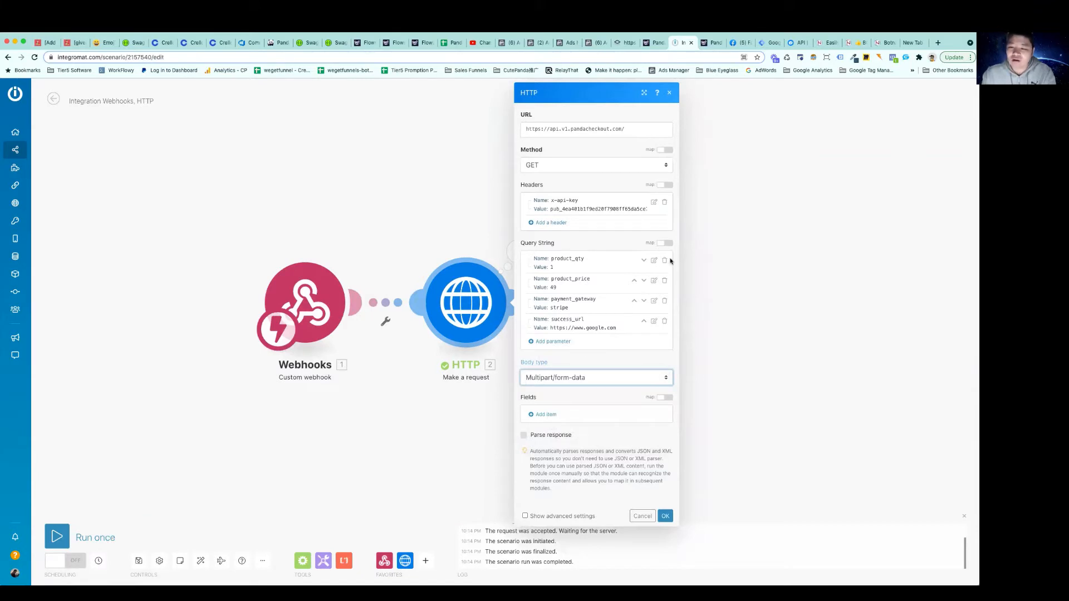
Remove the product_qty query string parameter and set the request method to POST
{"action": "left_click", "coordinate": [664, 261]}
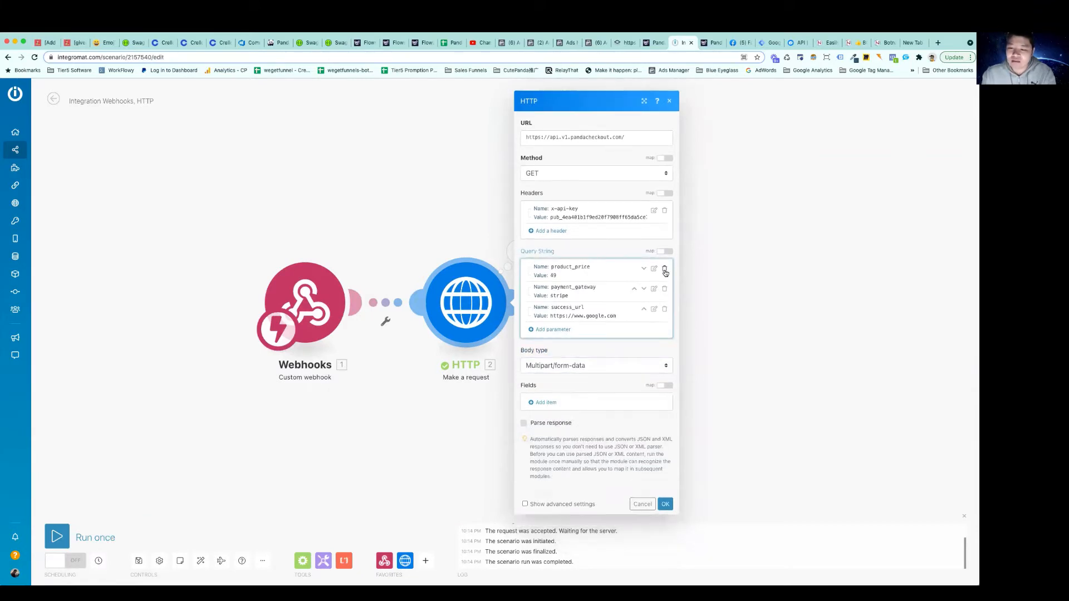
{"action": "left_click", "coordinate": [542, 174]}
{"action": "left_click", "coordinate": [546, 192]}
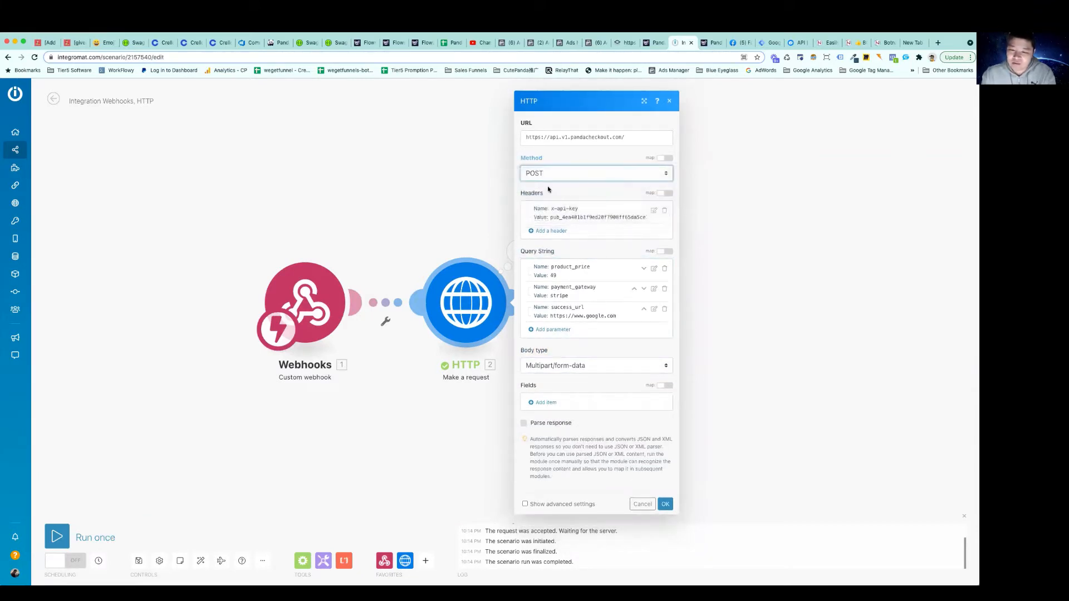
Copy the name of the product_price query string parameter, leaving the parameter itself unedited
{"action": "left_click", "coordinate": [654, 269]}
{"action": "double_click", "coordinate": [718, 255]}
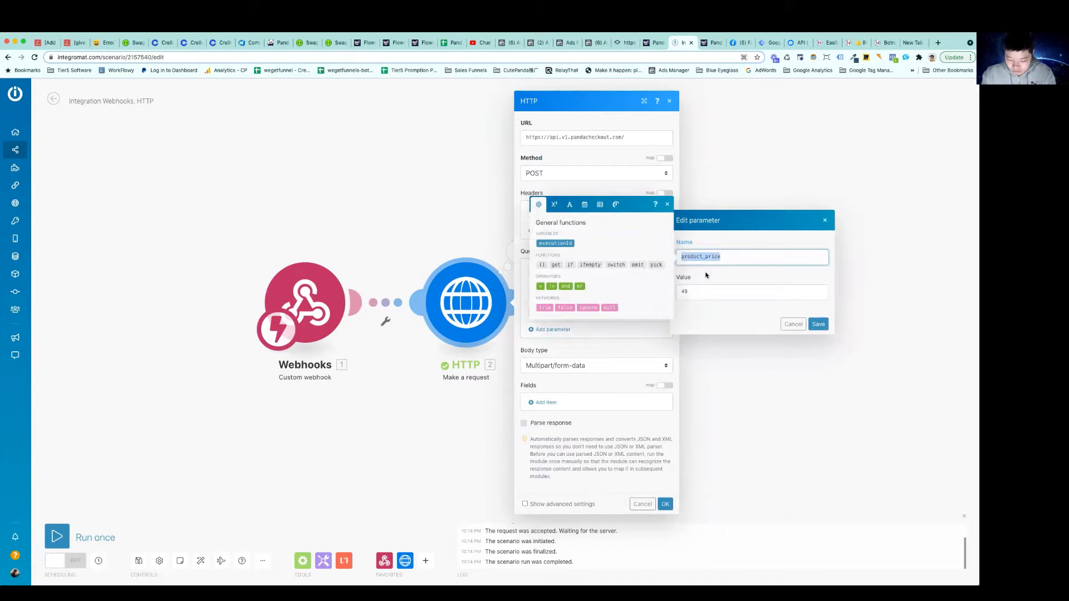
{"action": "left_click", "coordinate": [793, 325]}
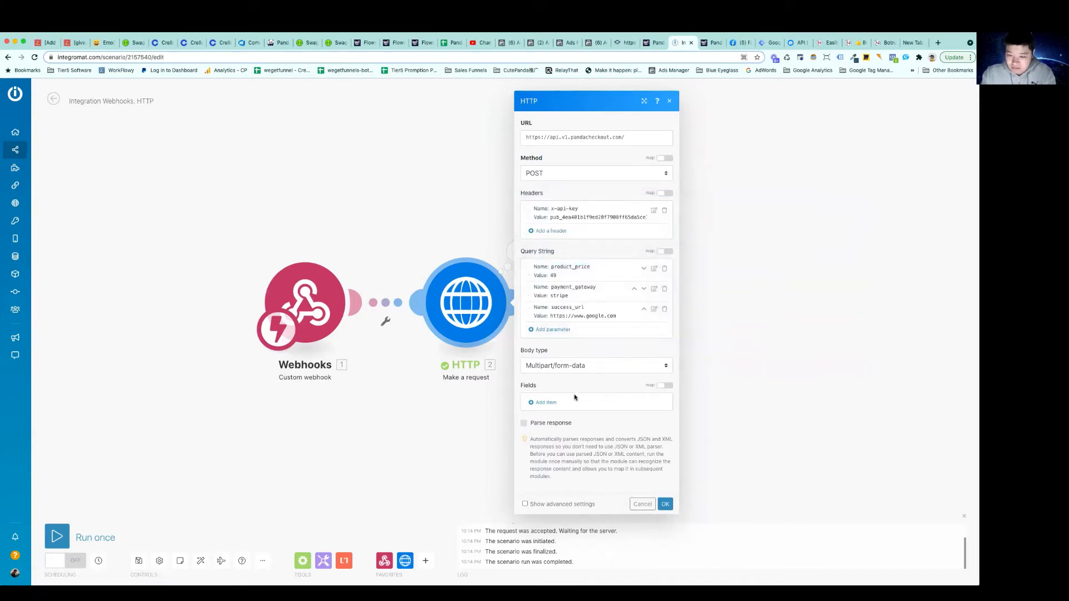
Add a text field with key product_price and value 49 to the request's multipart form data
{"action": "left_click", "coordinate": [544, 402]}
{"action": "left_click", "coordinate": [597, 409]}
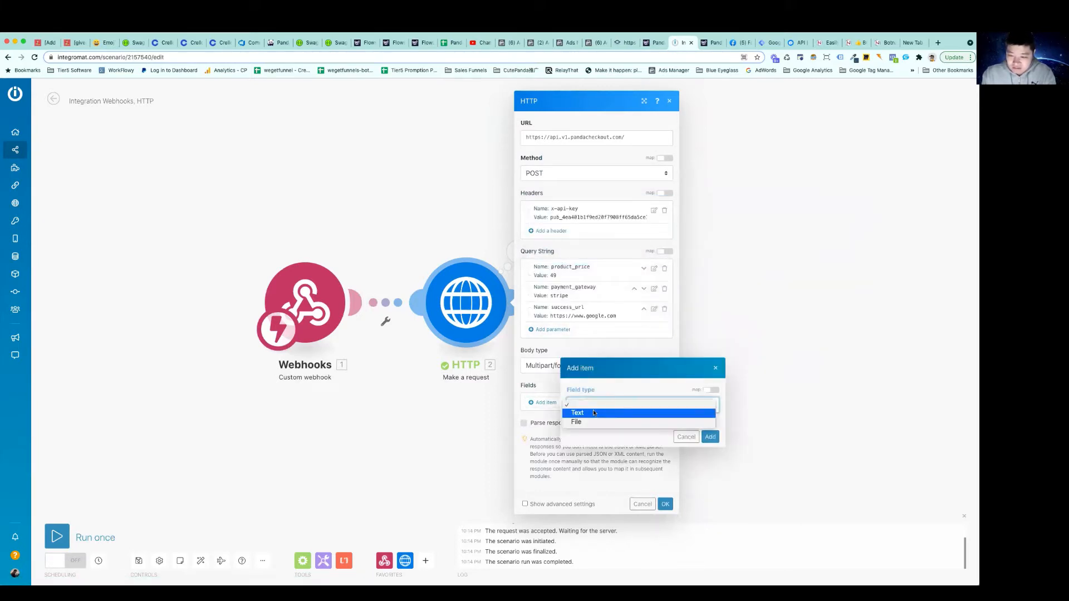
{"action": "left_click", "coordinate": [606, 414]}
{"action": "left_click", "coordinate": [589, 406]}
{"action": "key", "text": "ctrl+v"}
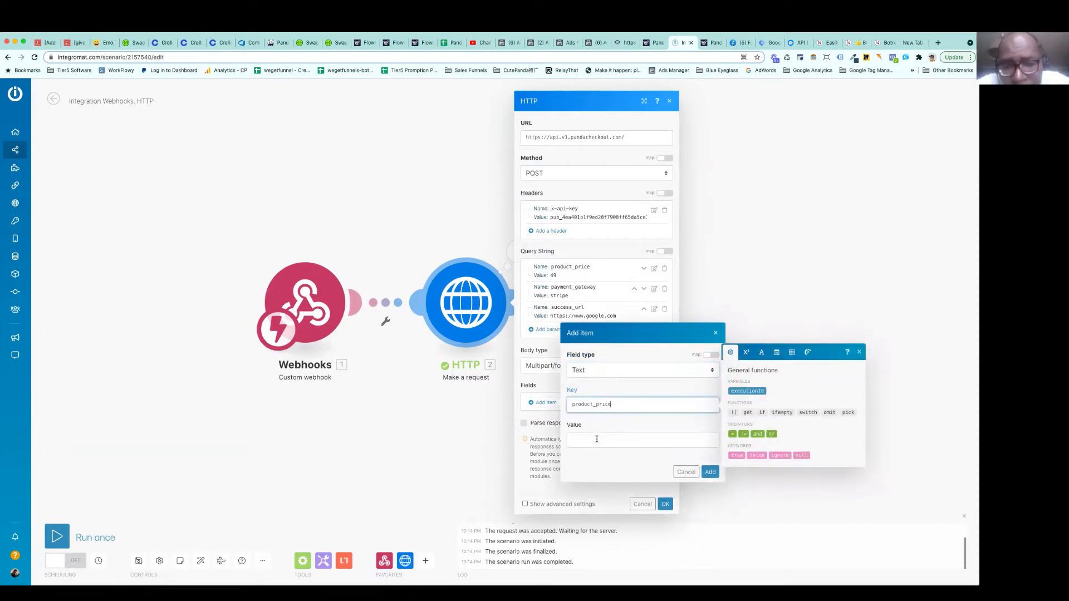
{"action": "left_click", "coordinate": [596, 439]}
{"action": "type", "text": "49"}
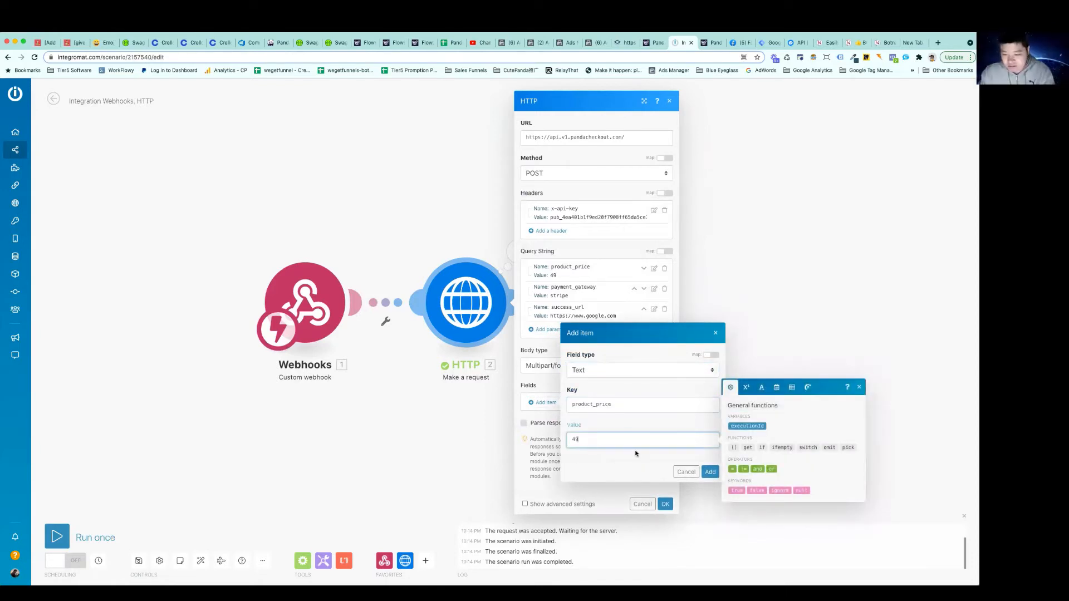
{"action": "left_click", "coordinate": [710, 471]}
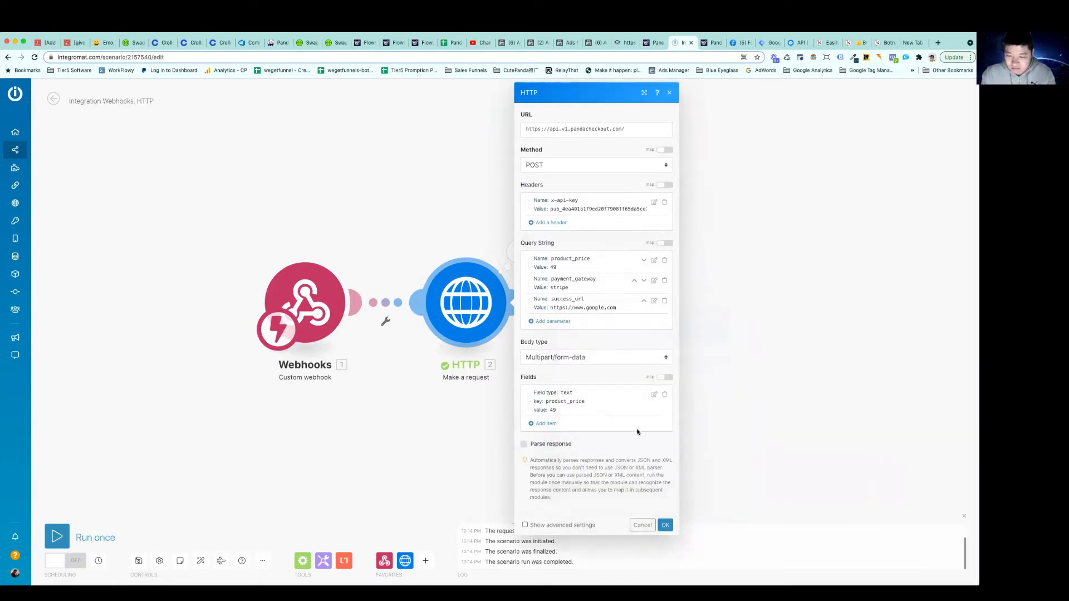
Add a text form-data field with key payment_gateway and value stripe
{"action": "left_click", "coordinate": [544, 424]}
{"action": "left_click", "coordinate": [594, 424]}
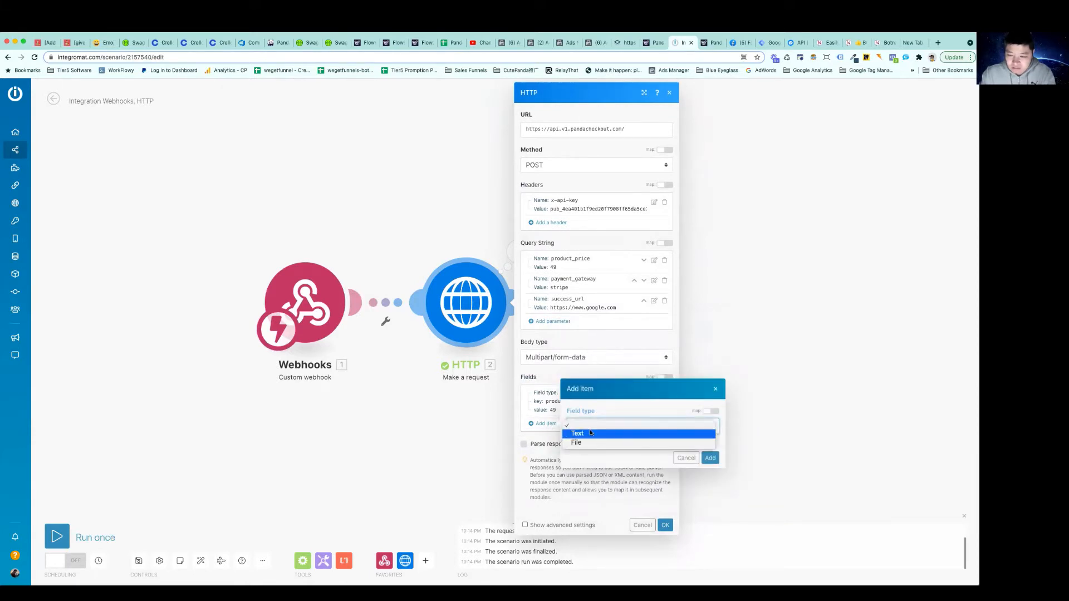
{"action": "left_click", "coordinate": [588, 433]}
{"action": "left_click", "coordinate": [588, 427]}
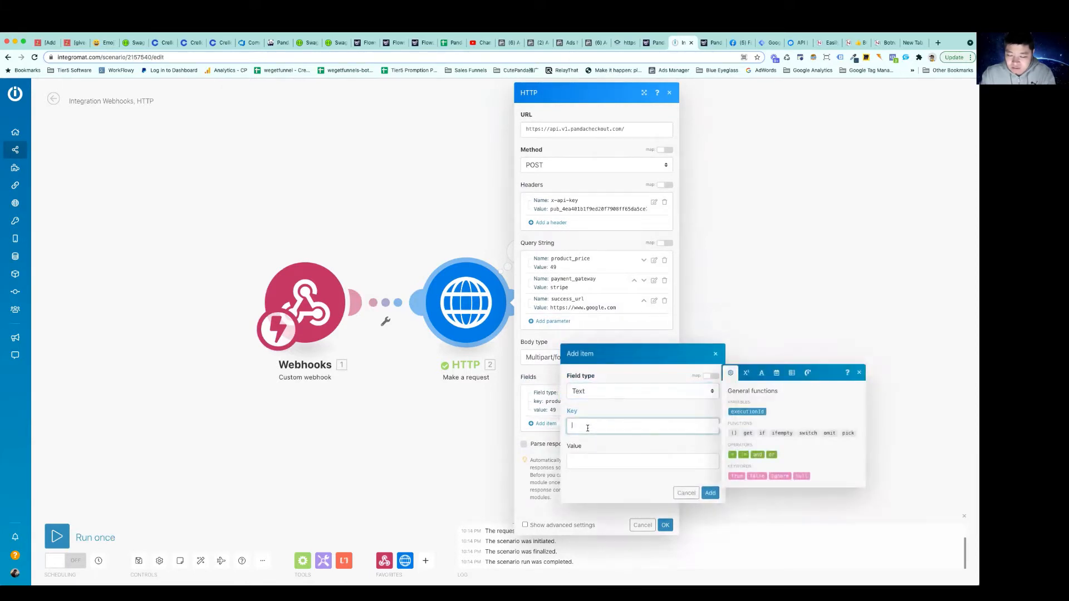
{"action": "type", "text": "payment_gateway"}
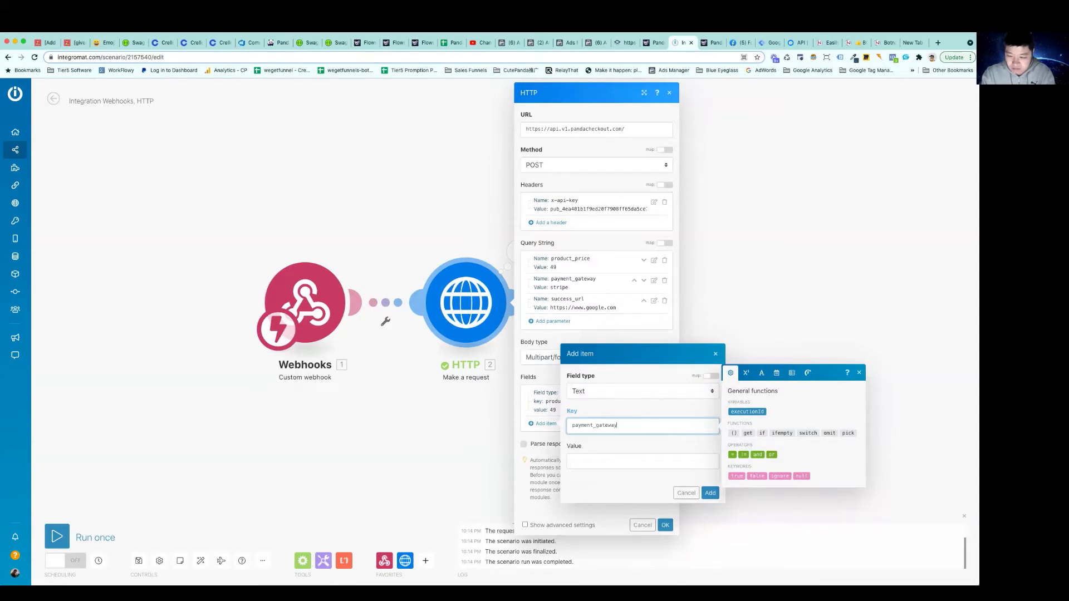
{"action": "key", "text": "Tab"}
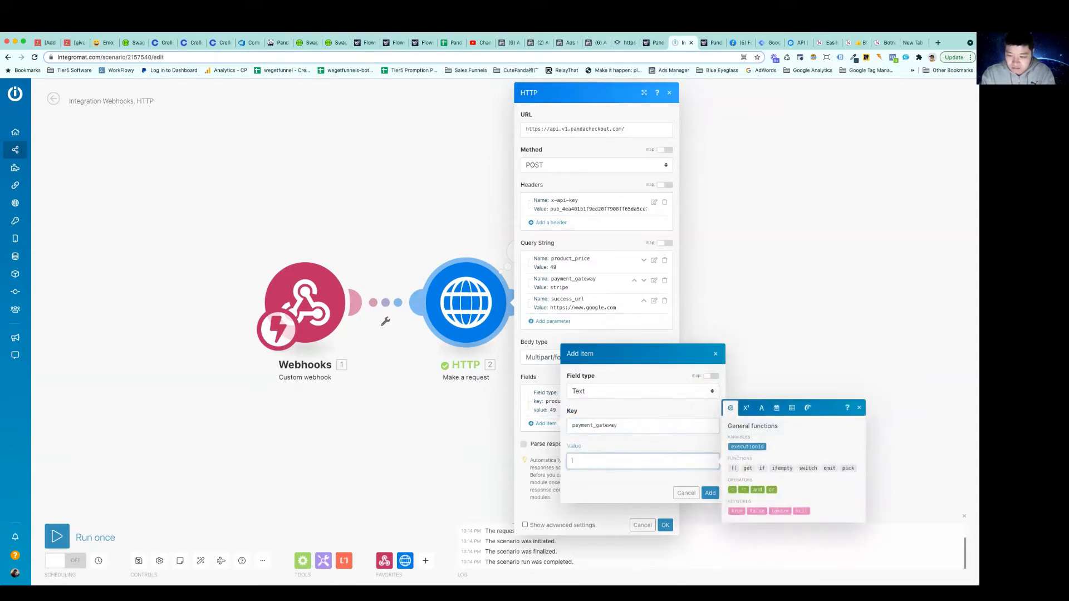
{"action": "type", "text": "stripe"}
{"action": "left_click", "coordinate": [634, 476]}
{"action": "left_click", "coordinate": [710, 493]}
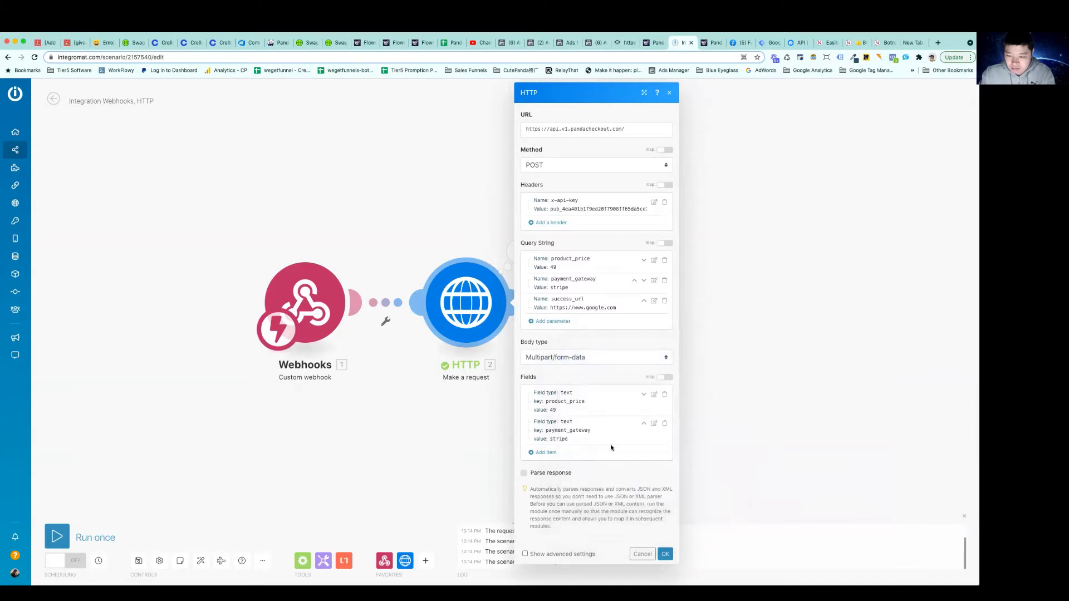
{"action": "left_click", "coordinate": [548, 453]}
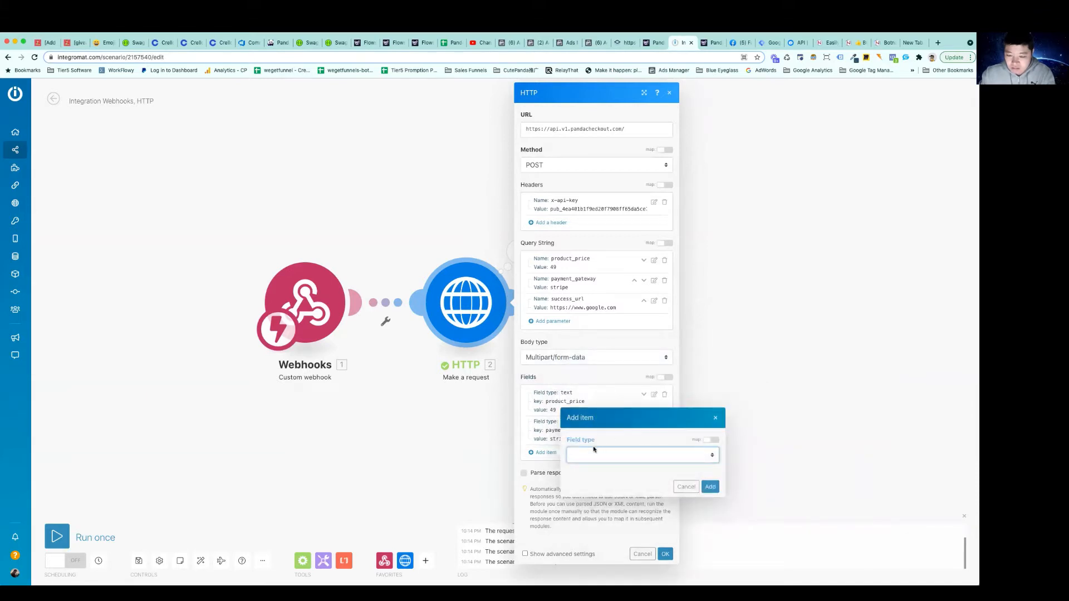
{"action": "left_click", "coordinate": [594, 455]}
{"action": "left_click", "coordinate": [585, 463]}
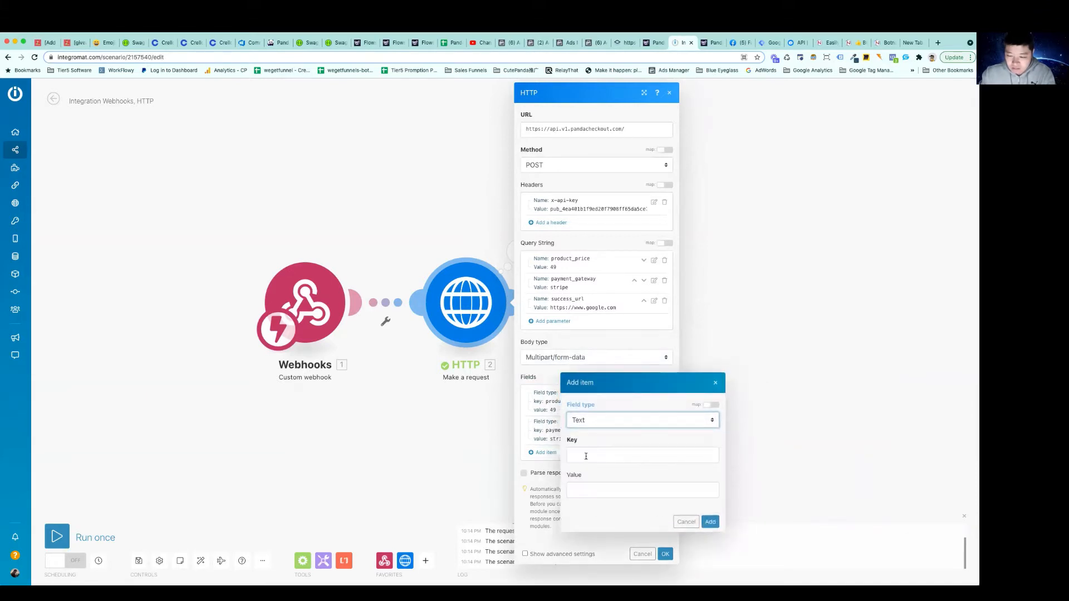
{"action": "left_click", "coordinate": [586, 455]}
{"action": "type", "text": "success_url"}
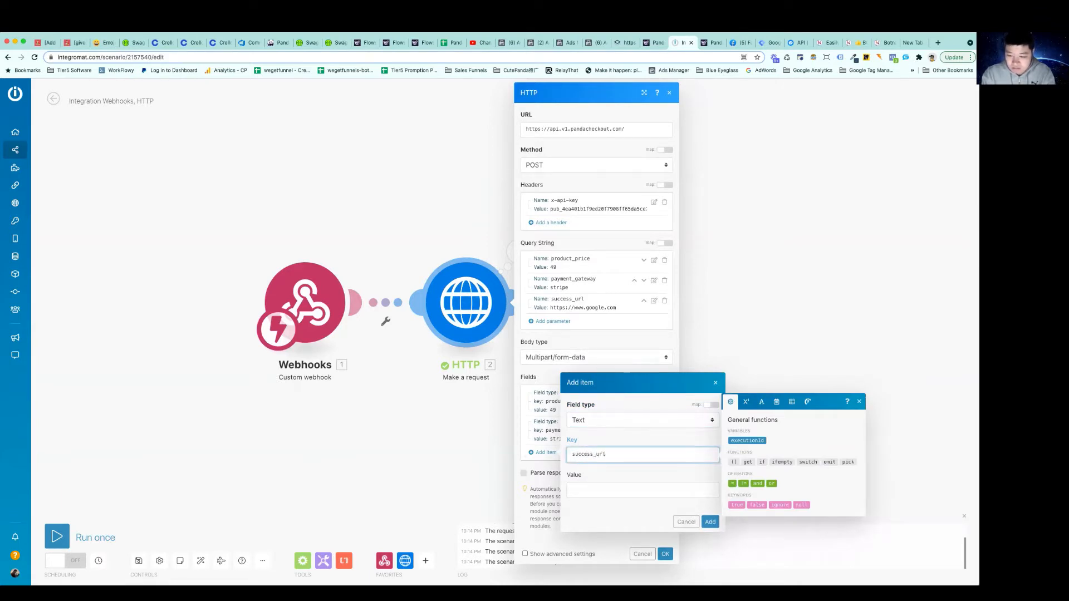
{"action": "key", "text": "Tab"}
{"action": "type", "text": "h"}
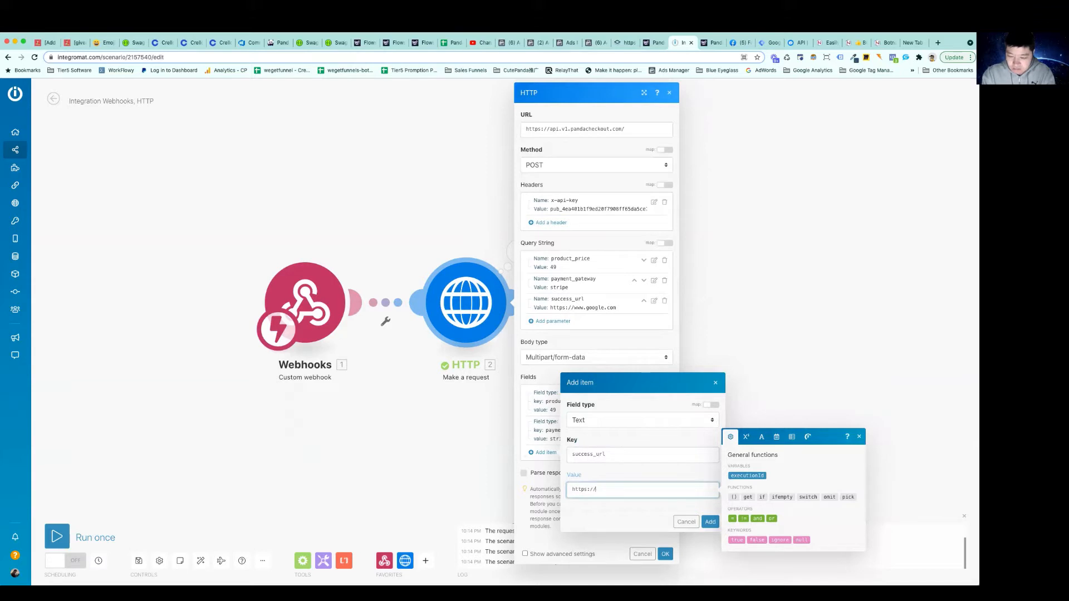
{"action": "type", "text": "ttps://www.google.com"}
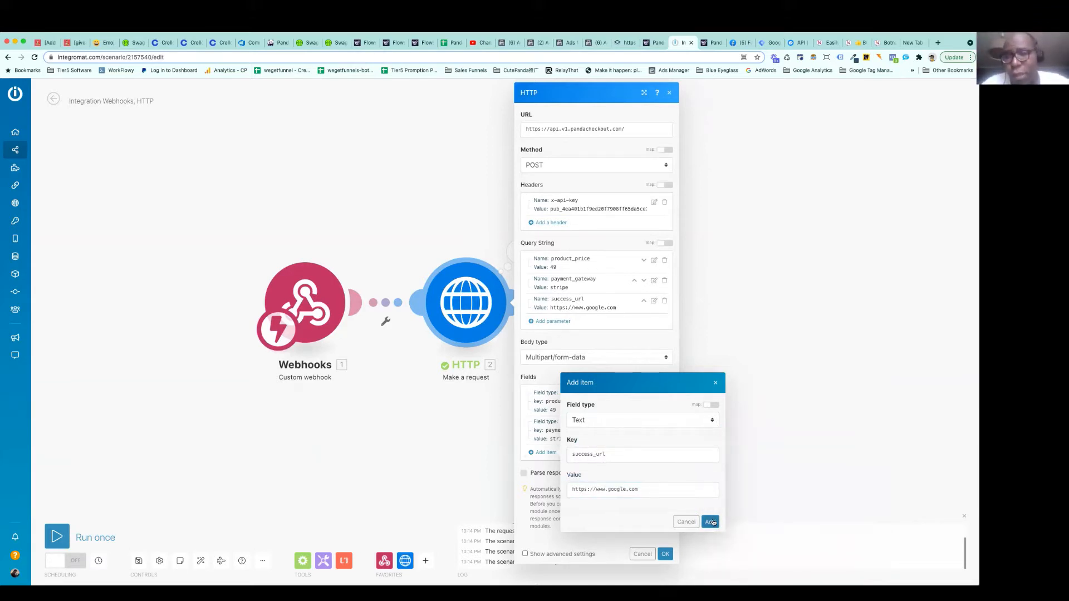
{"action": "left_click", "coordinate": [710, 522]}
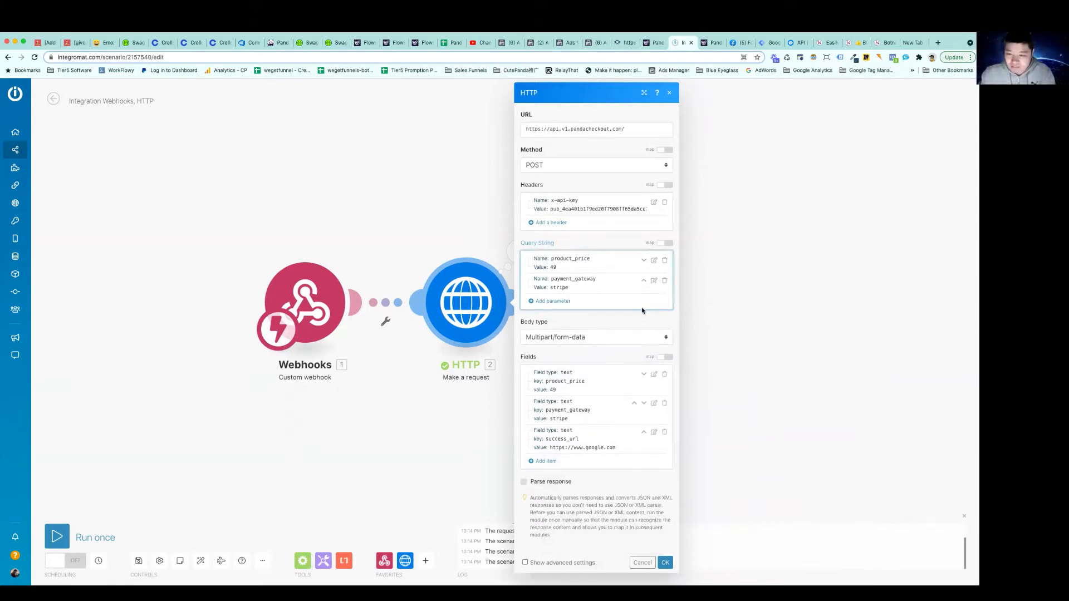
Remove all parameters from the HTTP module's query string
{"action": "left_click", "coordinate": [664, 280]}
{"action": "left_click", "coordinate": [664, 262]}
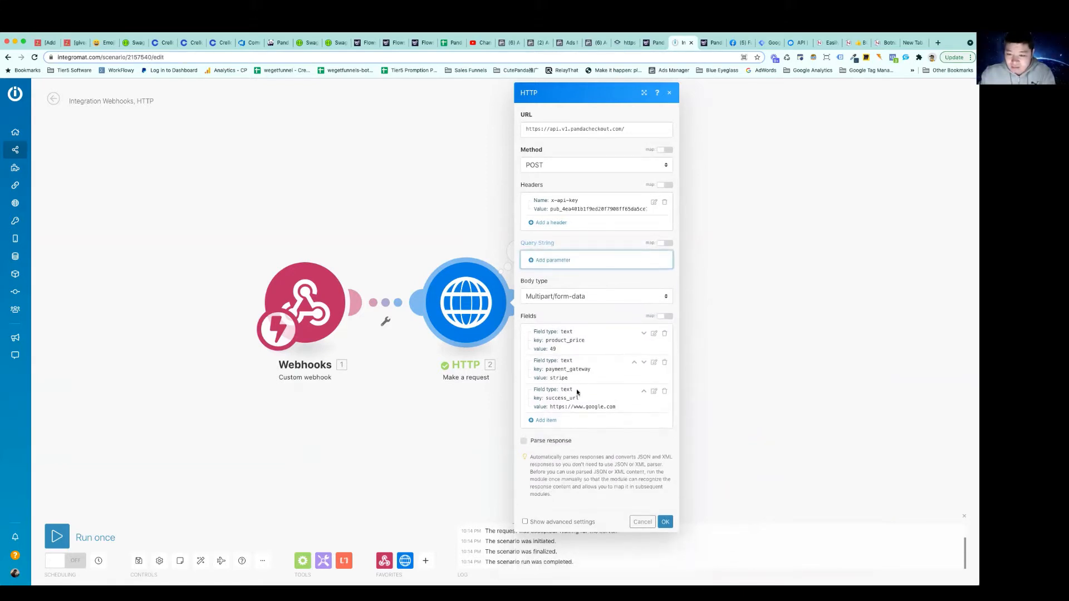
Add a text form-data field with key product_qty and value 1
{"action": "left_click", "coordinate": [546, 420]}
{"action": "left_click", "coordinate": [592, 423]}
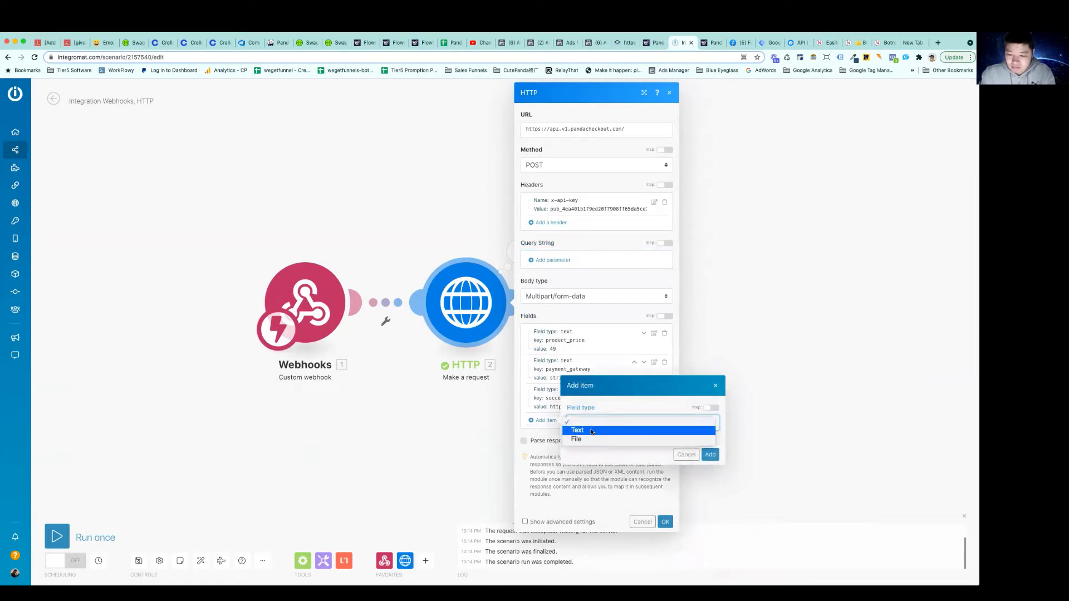
{"action": "left_click", "coordinate": [590, 433]}
{"action": "left_click", "coordinate": [583, 424]}
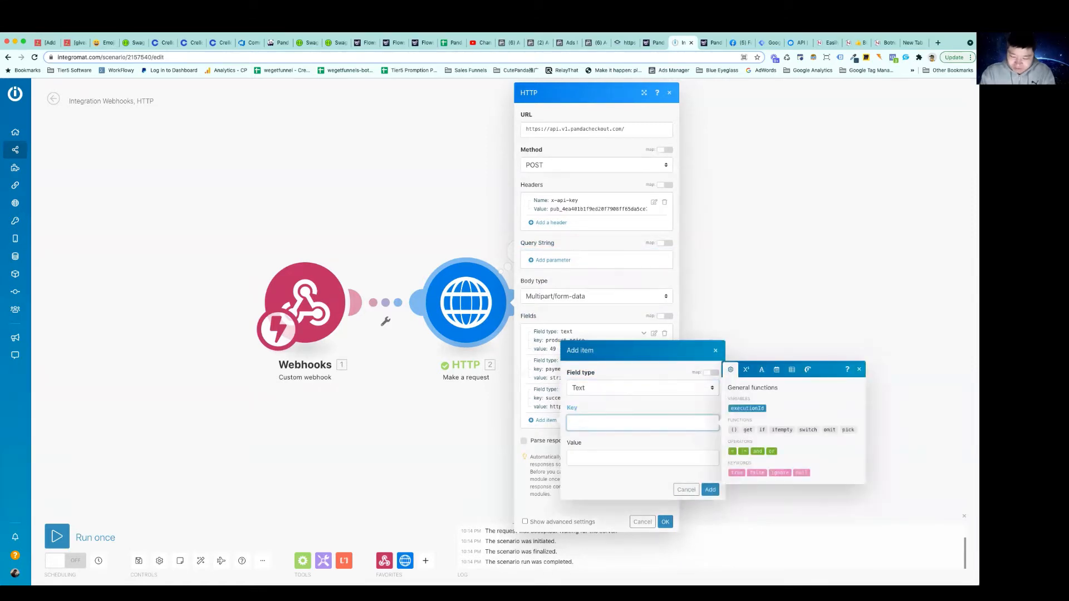
{"action": "type", "text": "product_qty"}
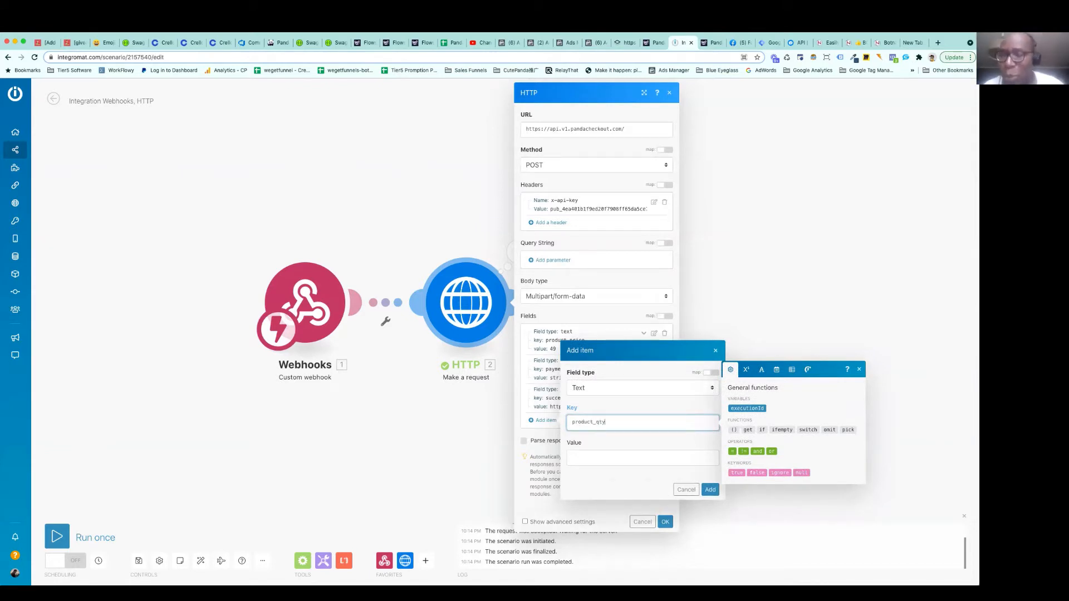
{"action": "key", "text": "Tab"}
{"action": "type", "text": "1"}
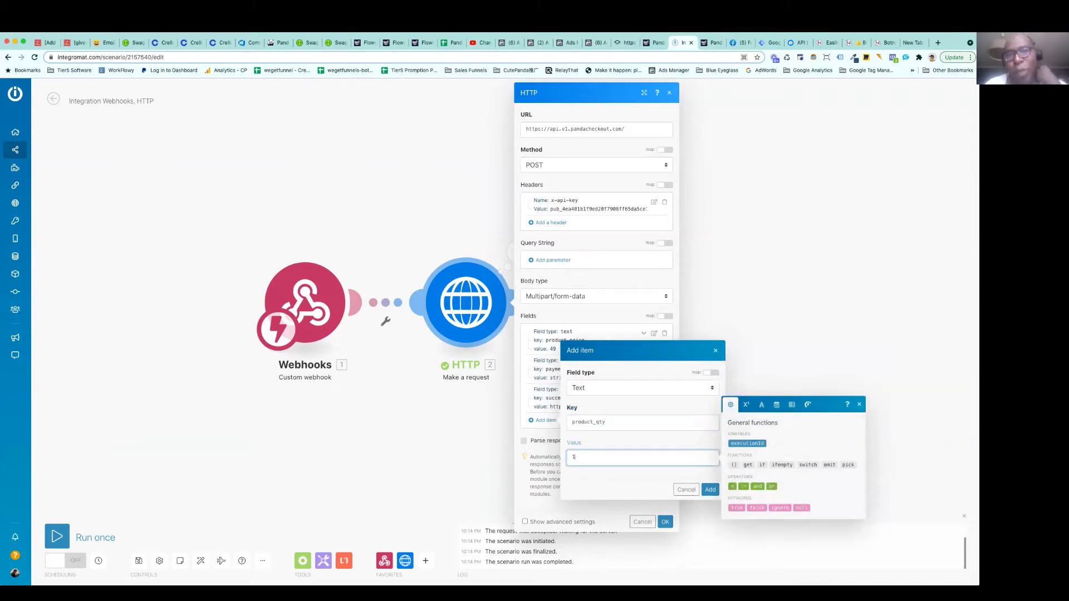
{"action": "left_click", "coordinate": [610, 439]}
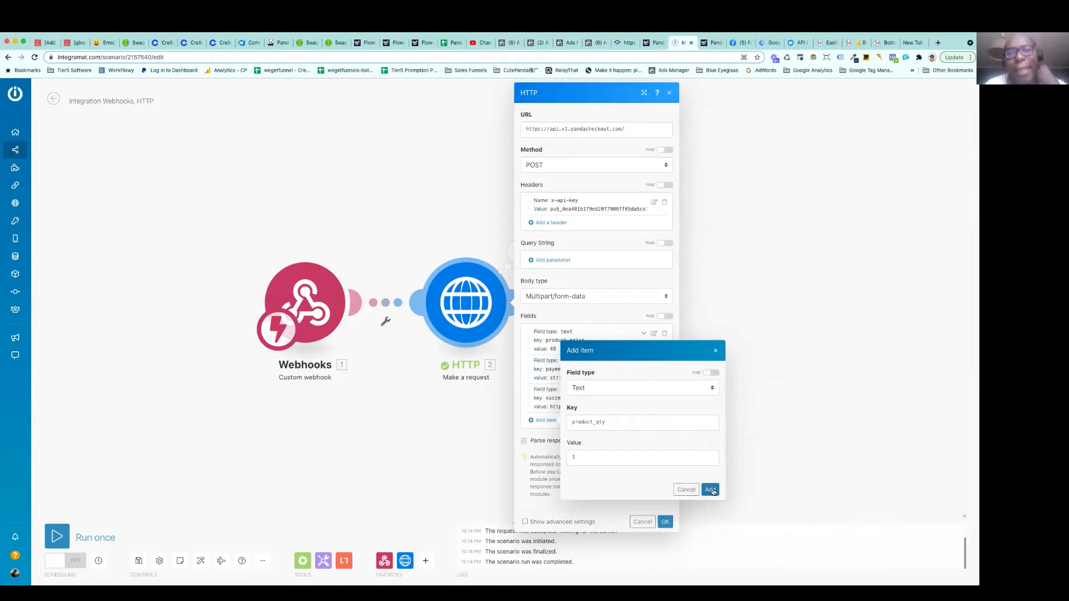
{"action": "left_click", "coordinate": [711, 490]}
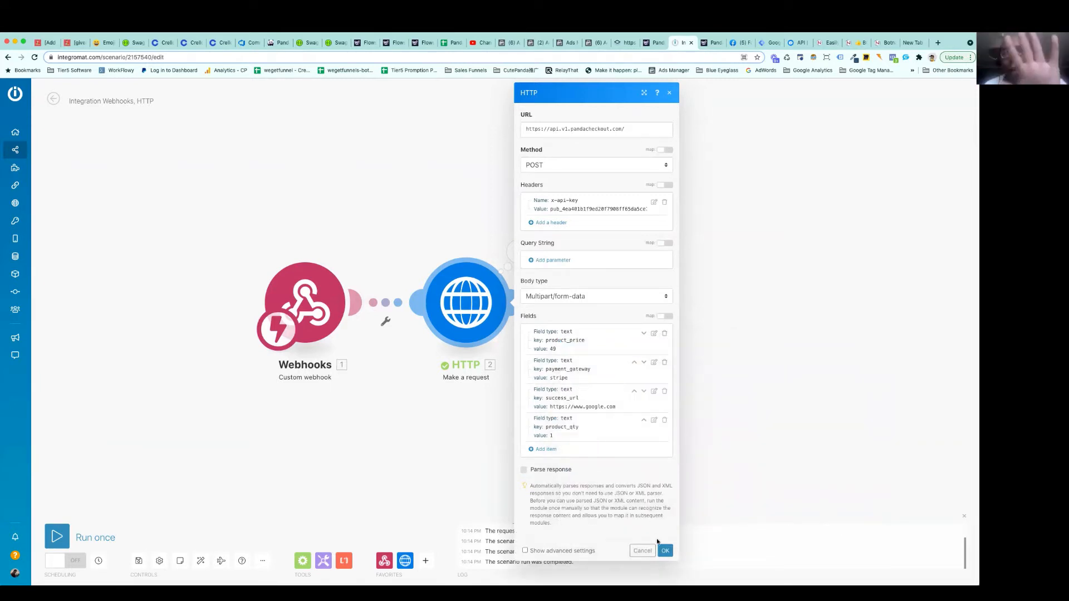
Save the HTTP module's settings, run only that module, and inspect the operation's input and output
{"action": "left_click", "coordinate": [665, 551]}
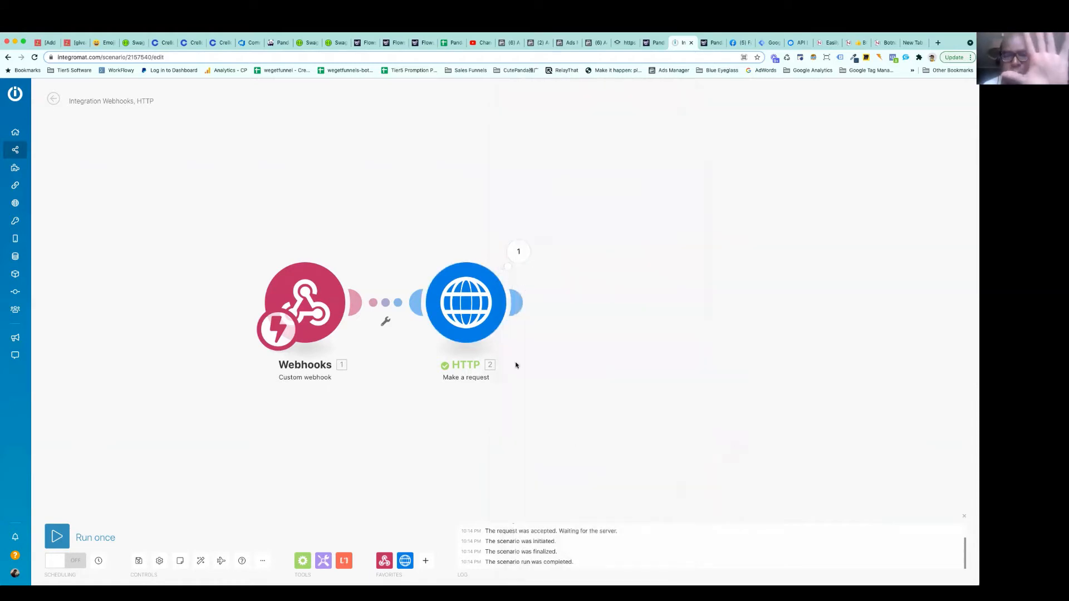
{"action": "right_click", "coordinate": [471, 297]}
{"action": "left_click", "coordinate": [498, 319]}
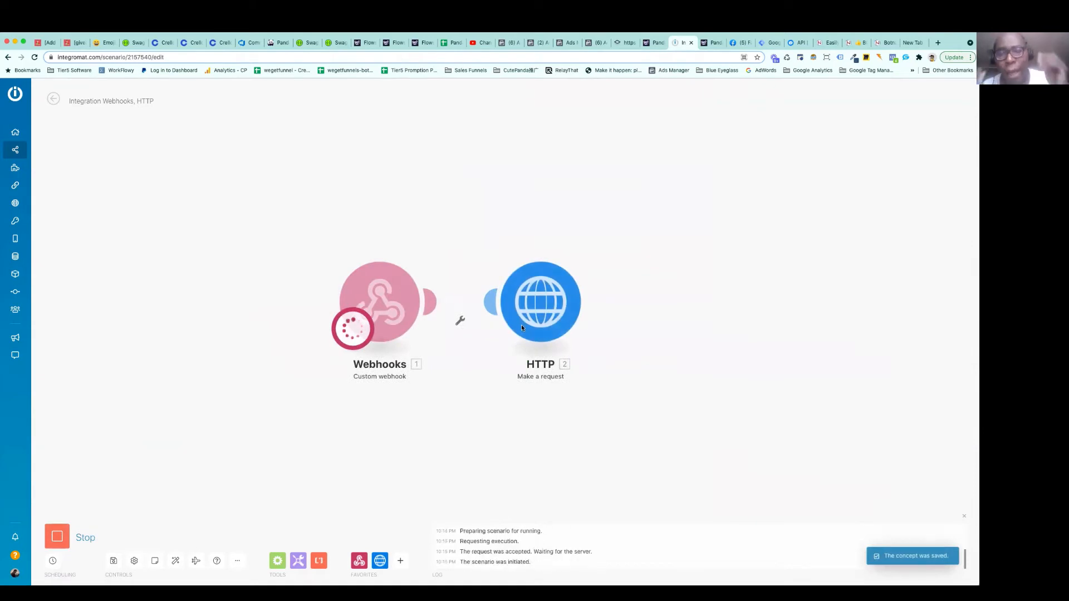
{"action": "left_click", "coordinate": [594, 254]}
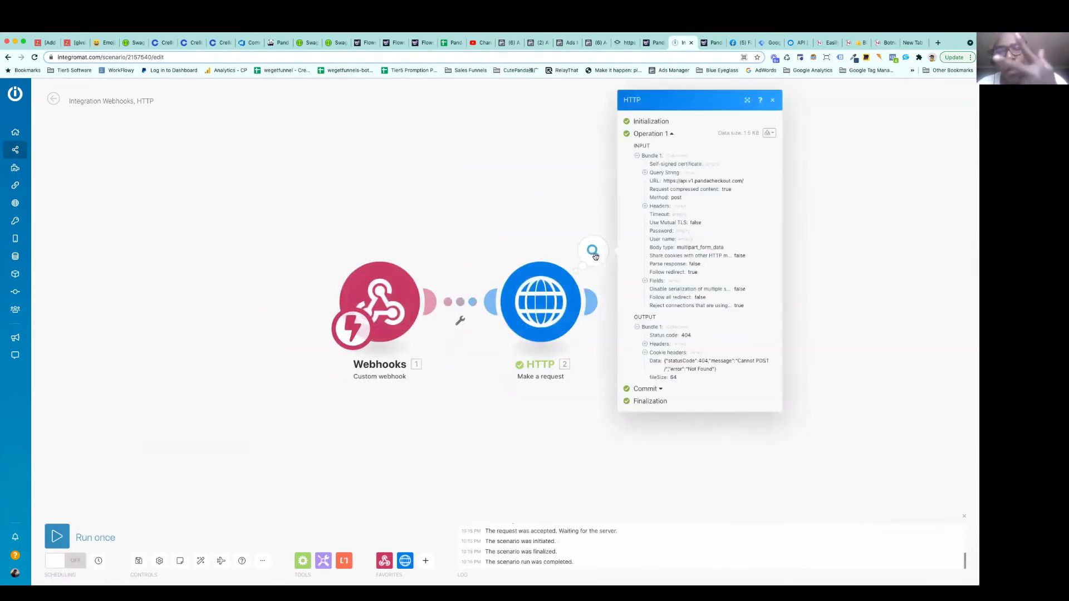
{"action": "left_click", "coordinate": [530, 218]}
{"action": "left_click_drag", "start_coordinate": [558, 205], "coordinate": [471, 203]}
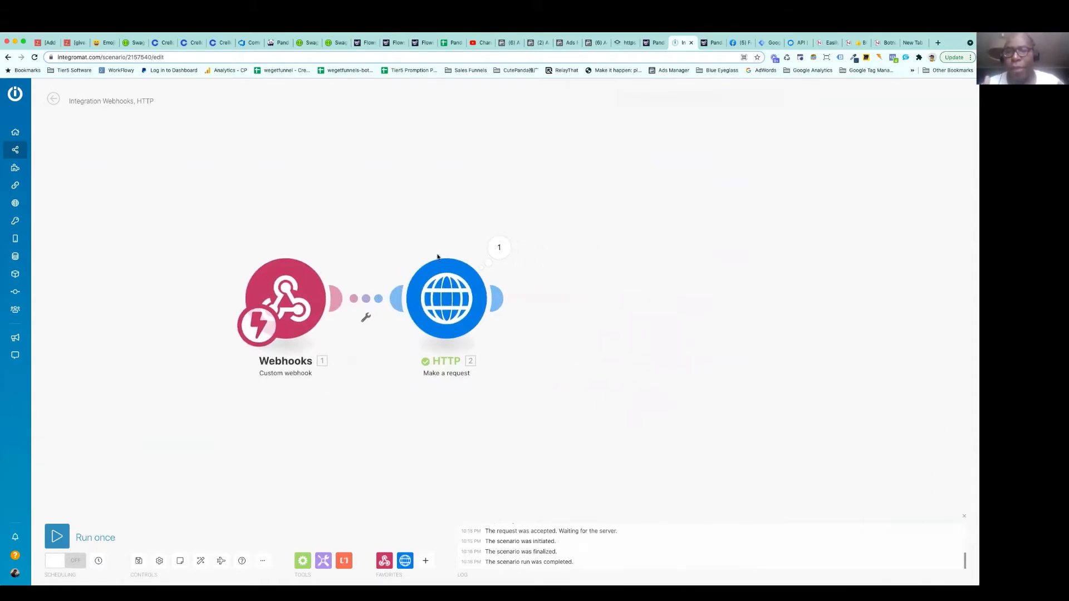
Set the HTTP module's body type to Application/x-www-form-urlencoded and its request method to GET
{"action": "left_click", "coordinate": [446, 301]}
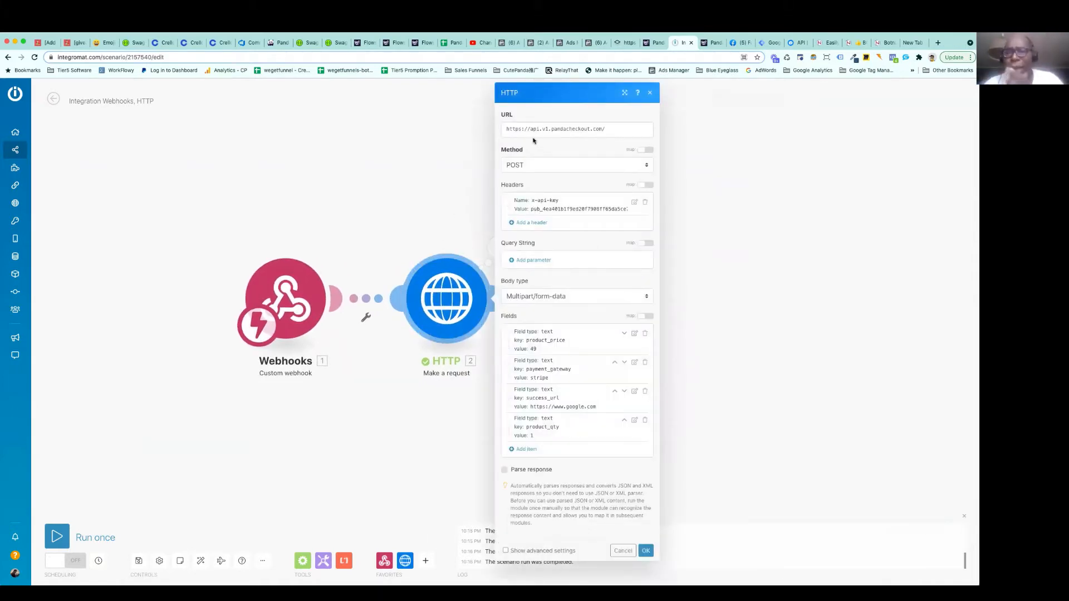
{"action": "left_click", "coordinate": [549, 297]}
{"action": "left_click", "coordinate": [550, 287]}
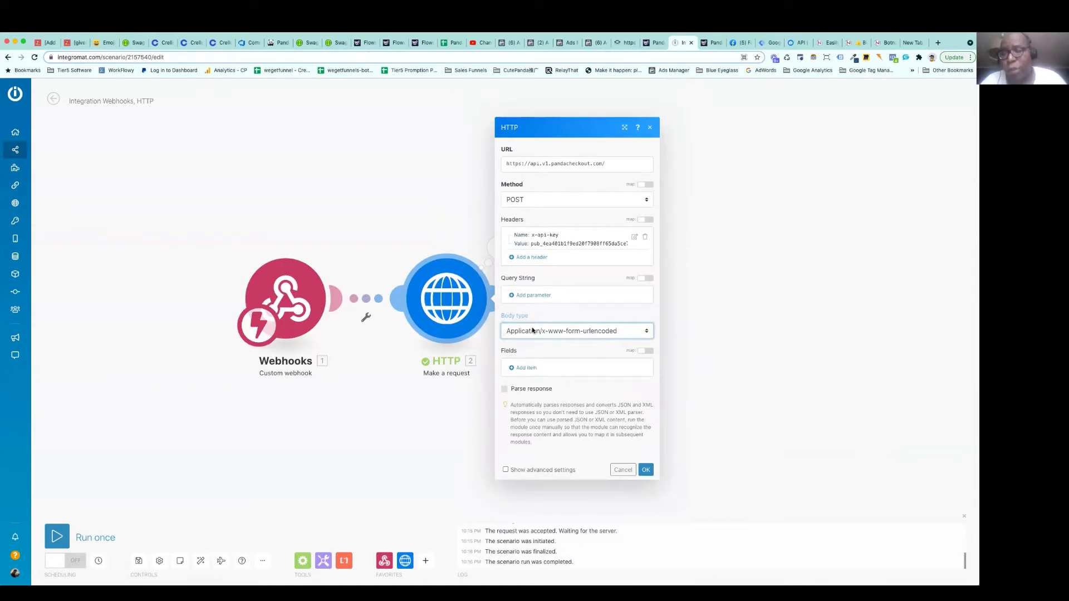
{"action": "left_click", "coordinate": [526, 203]}
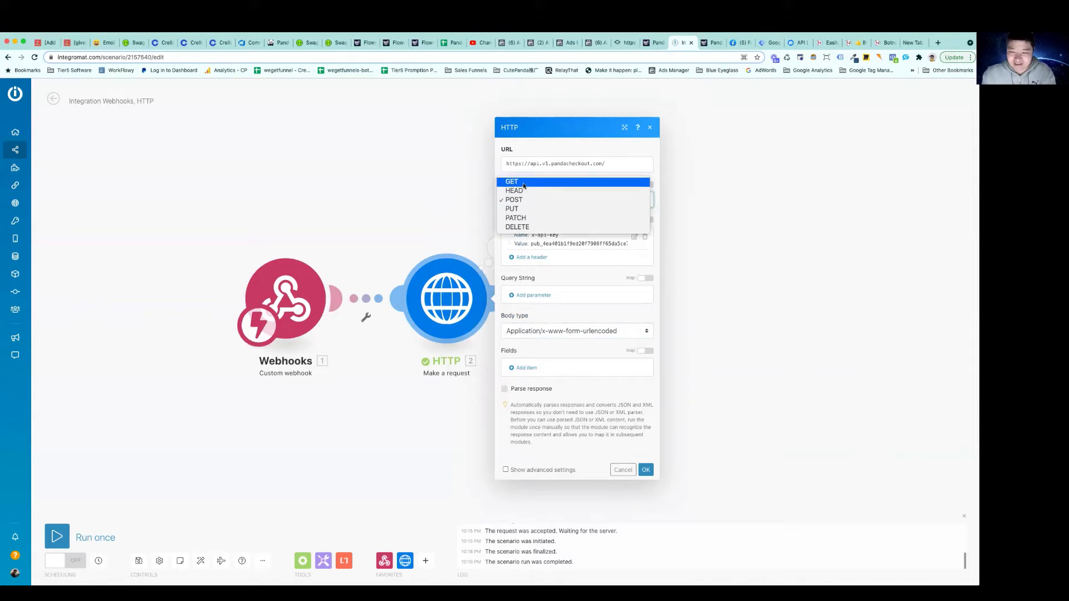
{"action": "left_click", "coordinate": [523, 184]}
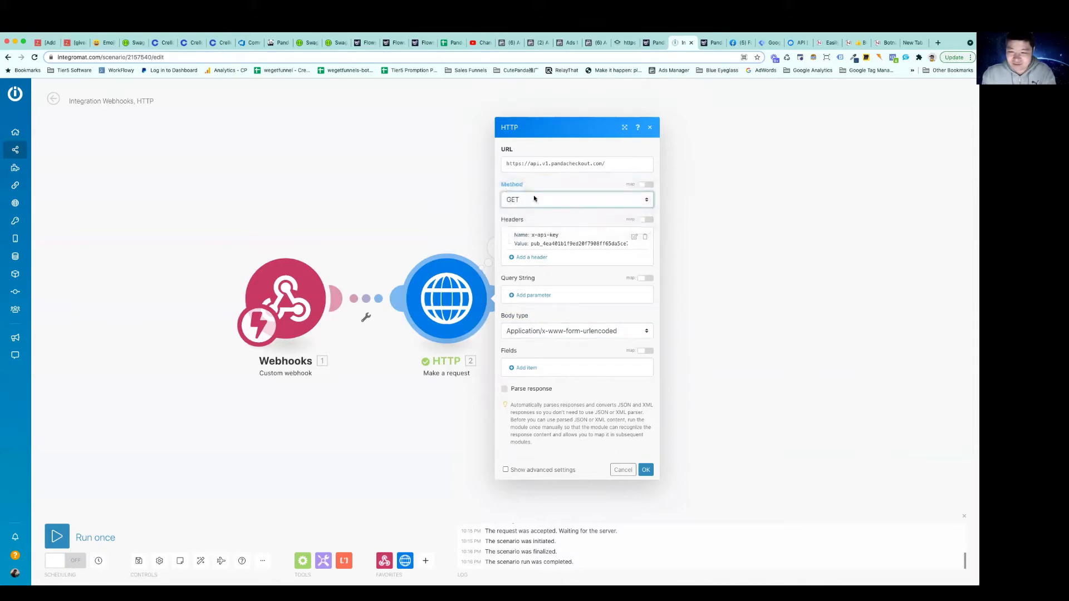
Add a query string parameter named product_qty with value 1
{"action": "left_click", "coordinate": [533, 296]}
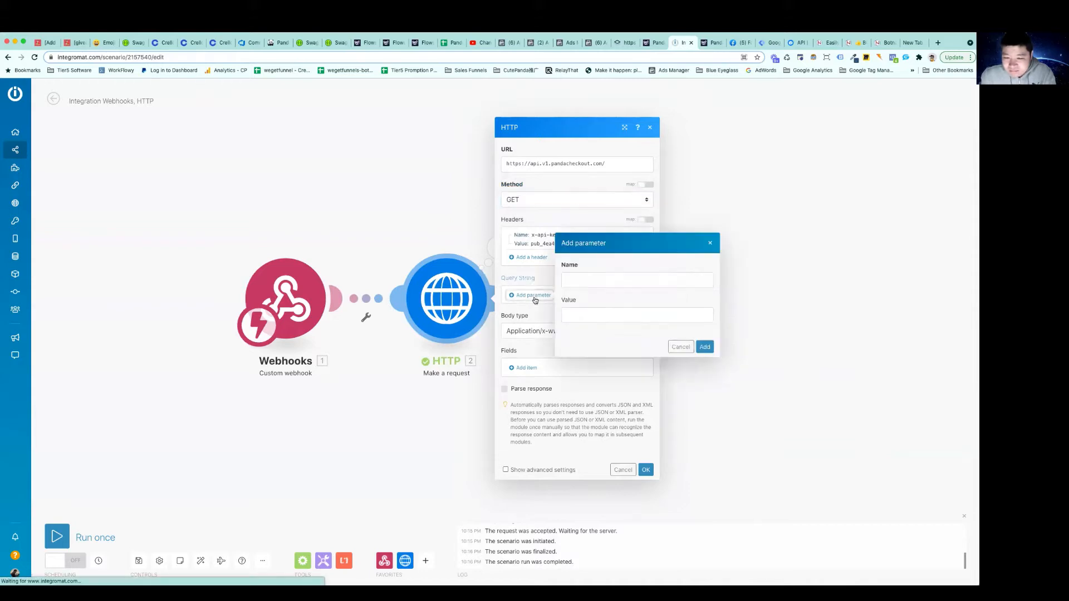
{"action": "left_click", "coordinate": [582, 279]}
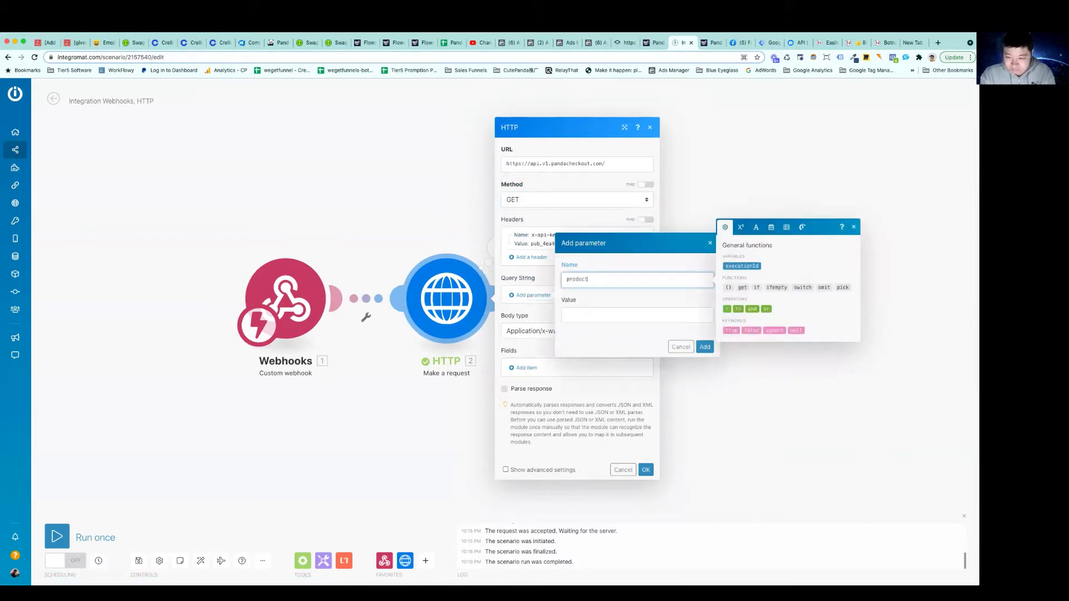
{"action": "type", "text": "product_qty"}
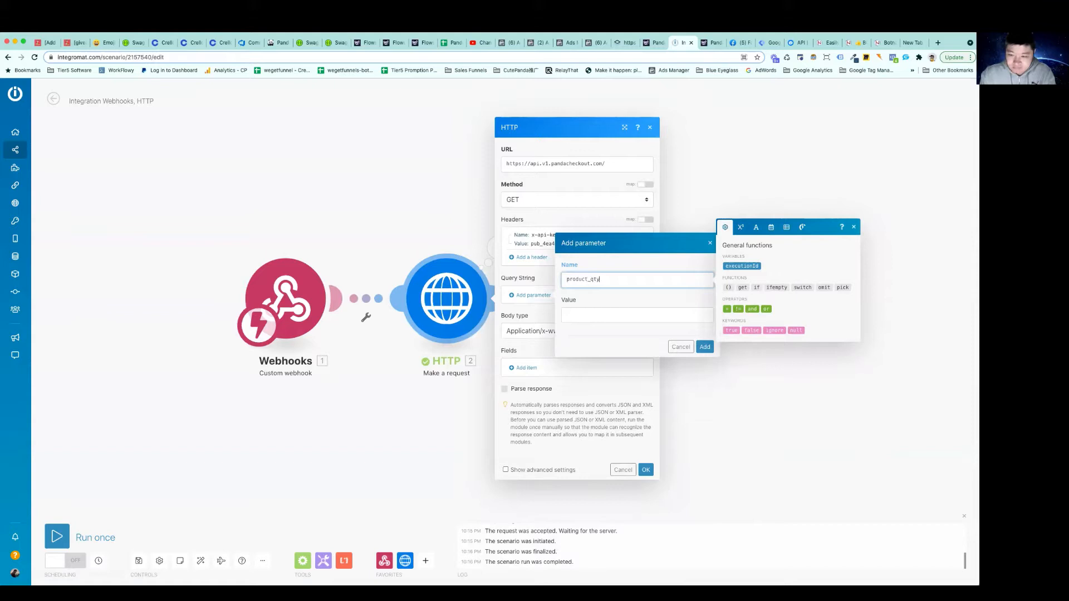
{"action": "left_click", "coordinate": [574, 315]}
{"action": "type", "text": "1"}
{"action": "left_click", "coordinate": [705, 346]}
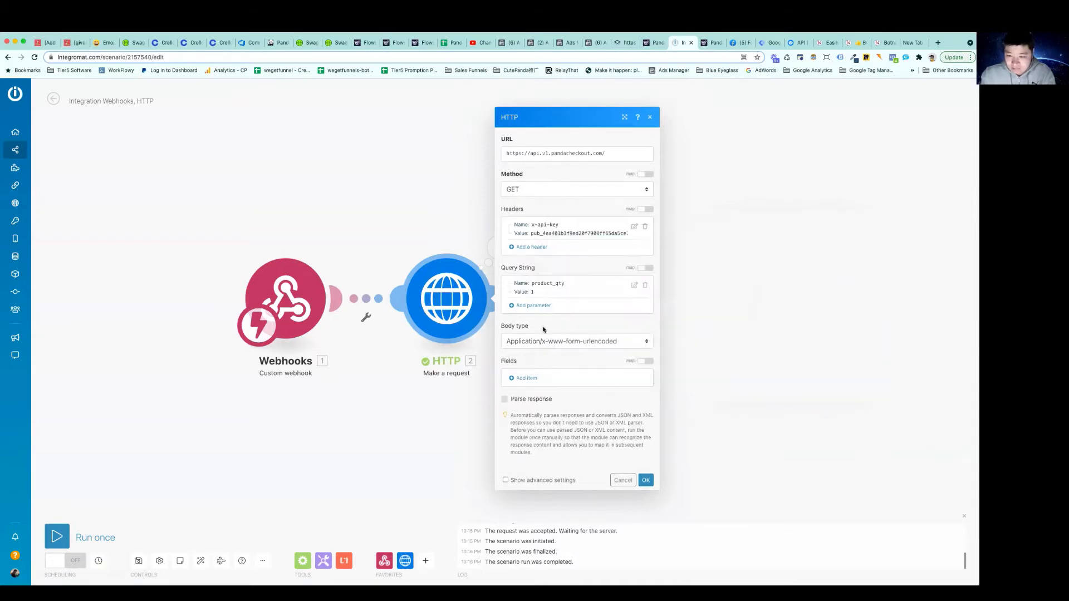
Add a query string parameter named product_price with value 49 to the HTTP module
{"action": "left_click", "coordinate": [545, 306]}
{"action": "left_click", "coordinate": [578, 291]}
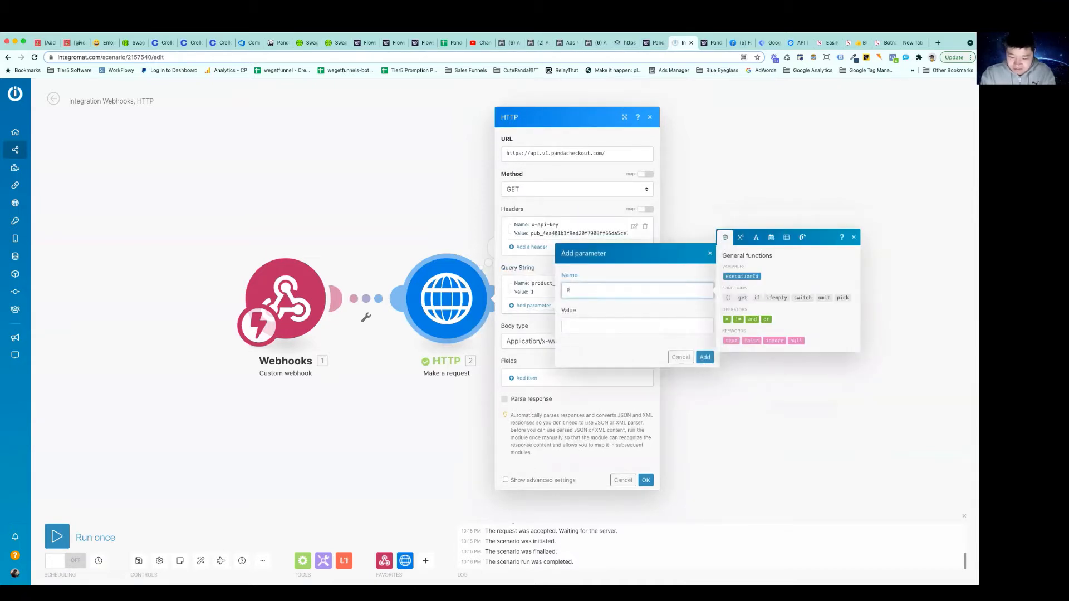
{"action": "type", "text": "product_price"}
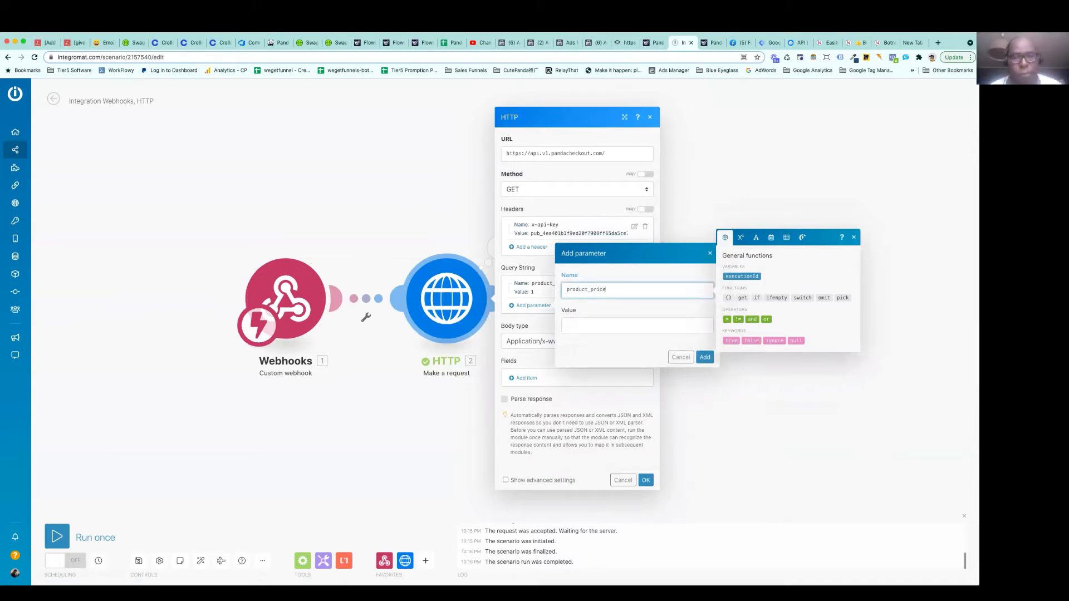
{"action": "key", "text": "Tab"}
{"action": "type", "text": "49"}
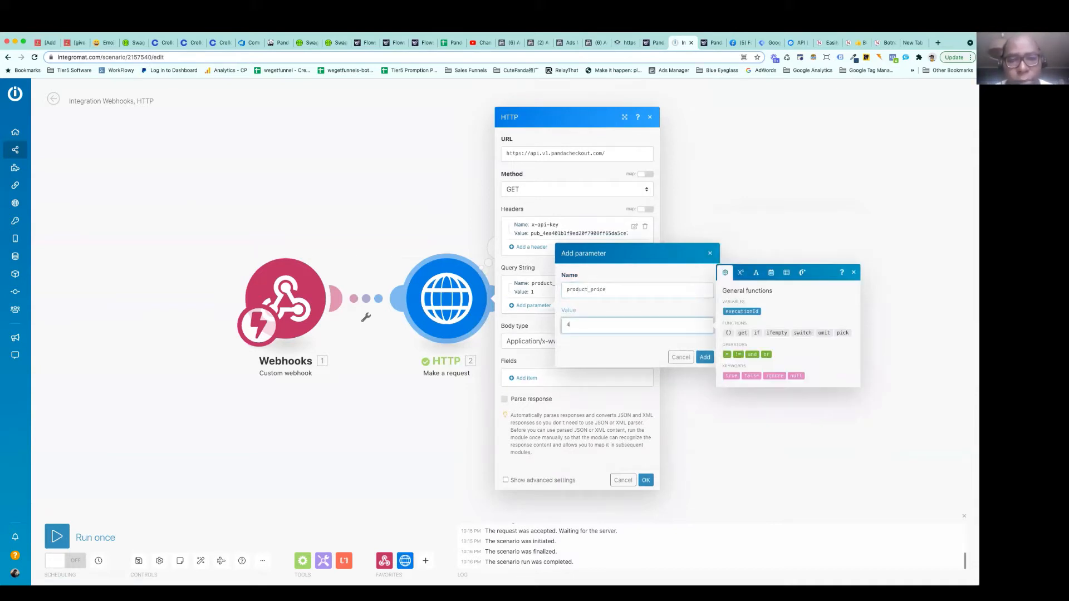
{"action": "left_click", "coordinate": [649, 346]}
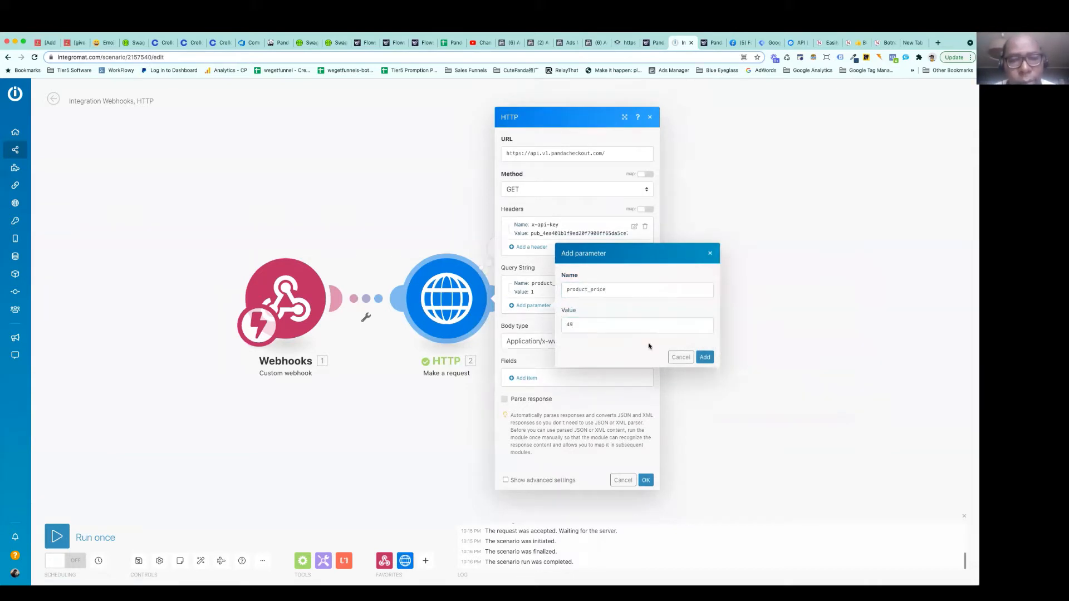
{"action": "left_click", "coordinate": [704, 356]}
Add a query string parameter named payment_gateway with value stripe
{"action": "left_click", "coordinate": [533, 315]}
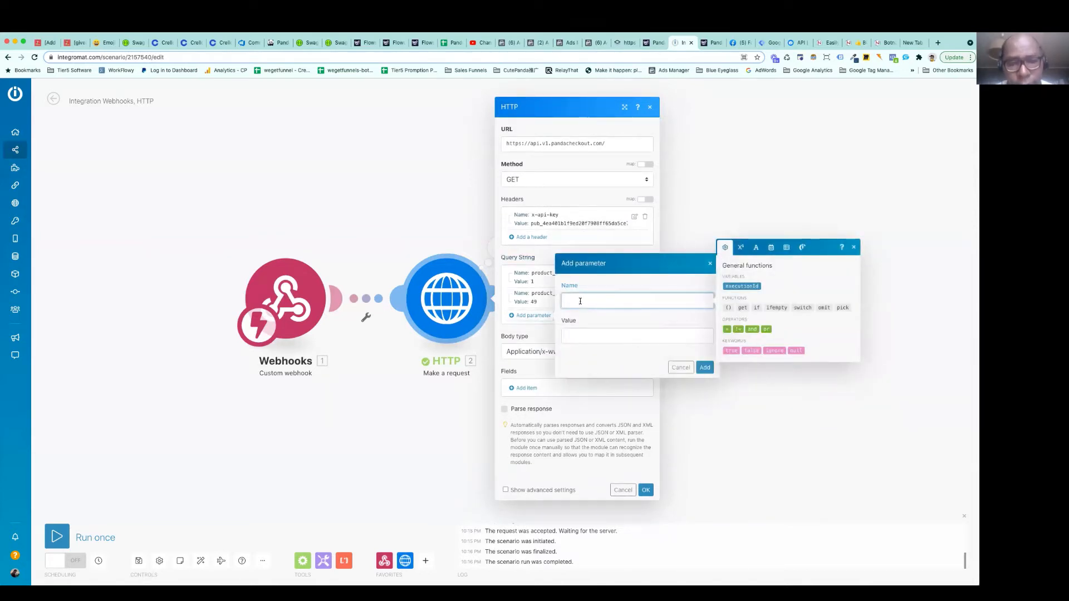
{"action": "type", "text": "payment_gateway"}
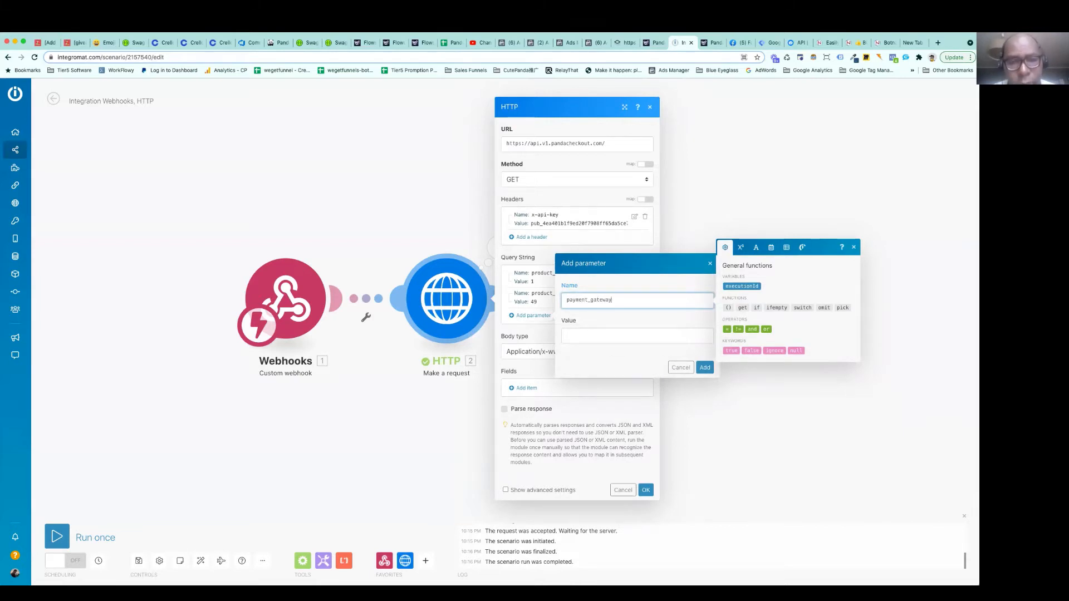
{"action": "key", "text": "Tab"}
{"action": "type", "text": "stripe"}
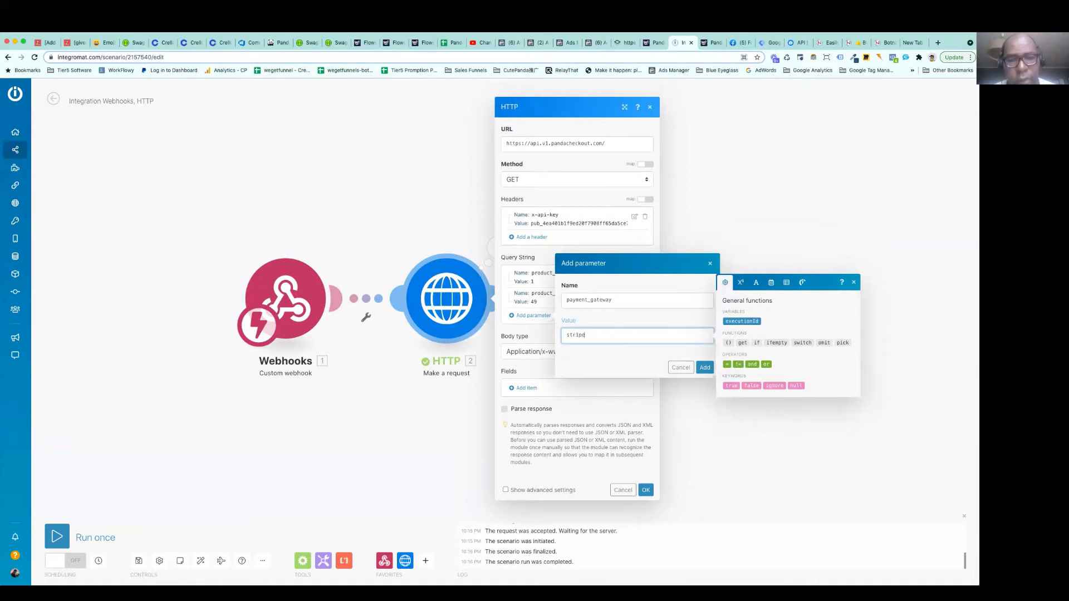
{"action": "left_click", "coordinate": [643, 359]}
{"action": "left_click", "coordinate": [704, 368]}
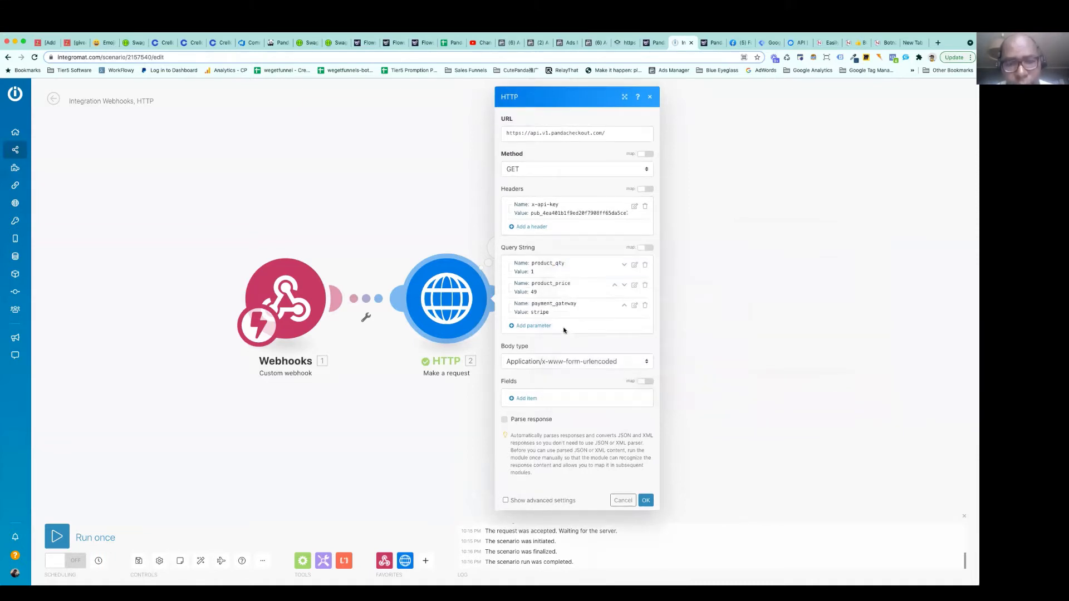
{"action": "left_click", "coordinate": [538, 327]}
{"action": "type", "text": "suc"}
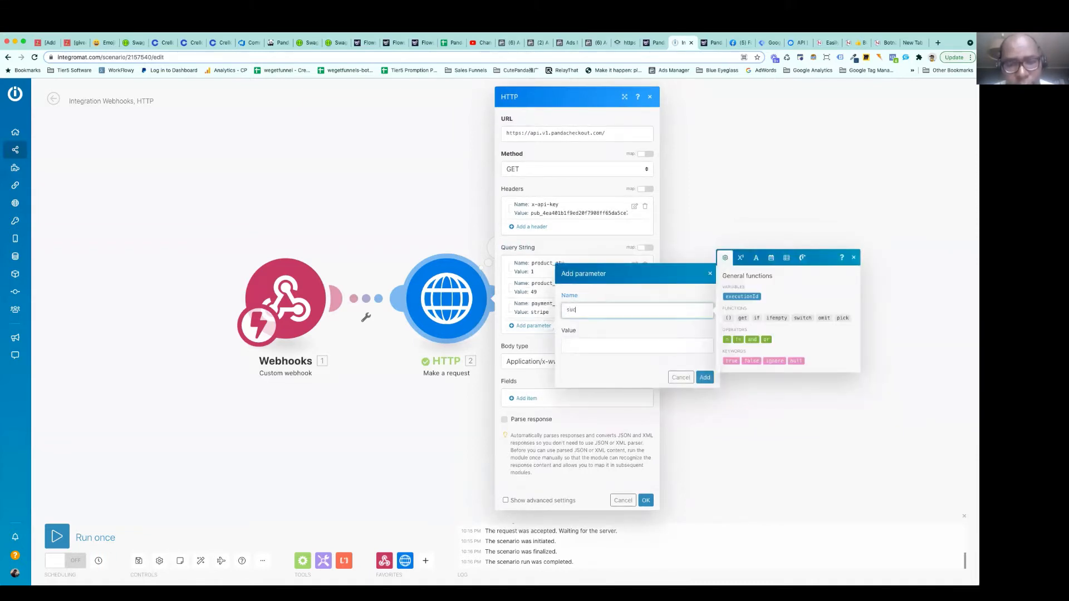
{"action": "type", "text": "cess_url"}
{"action": "key", "text": "Tab"}
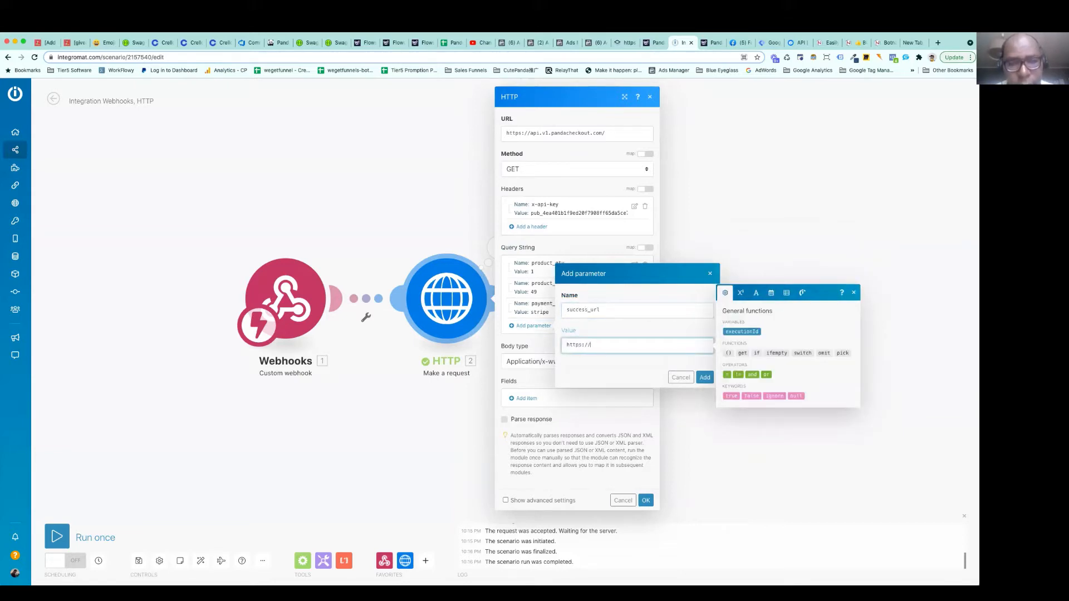
{"action": "type", "text": "https://www.googl"}
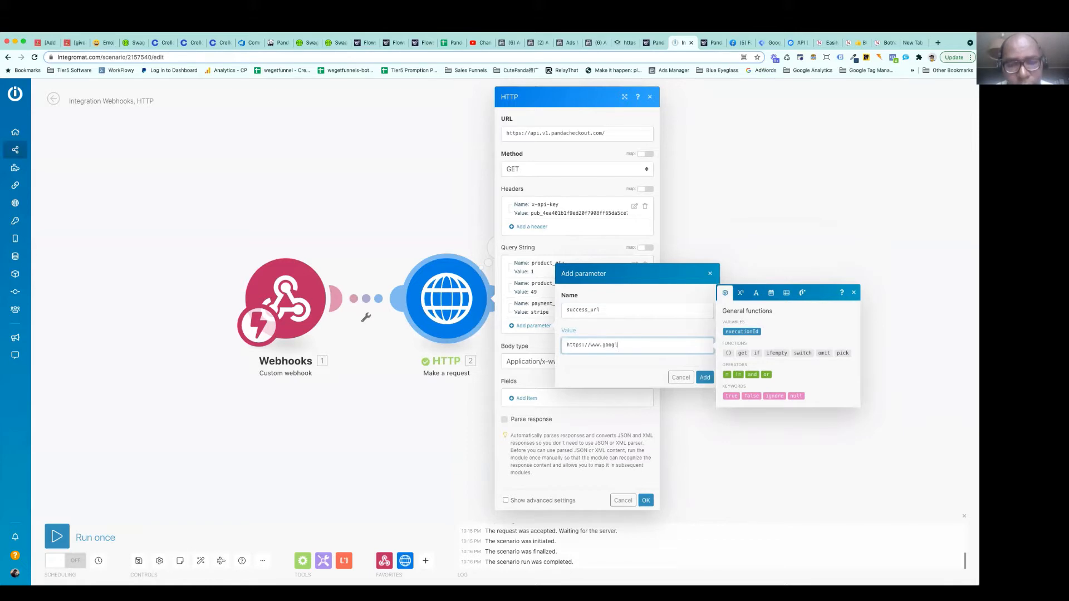
{"action": "type", "text": "e.com"}
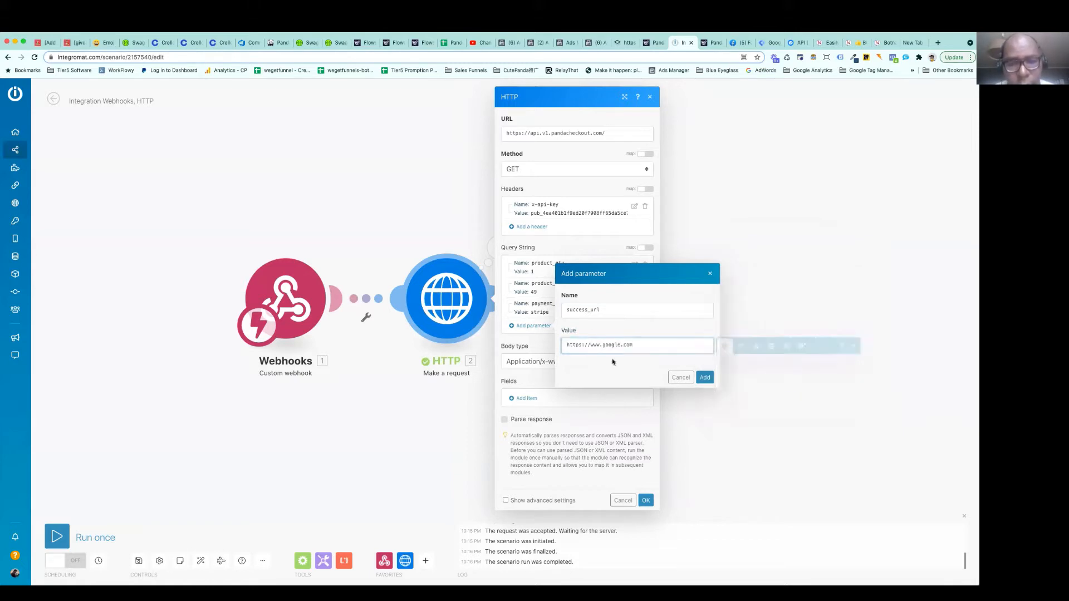
{"action": "left_click", "coordinate": [705, 377]}
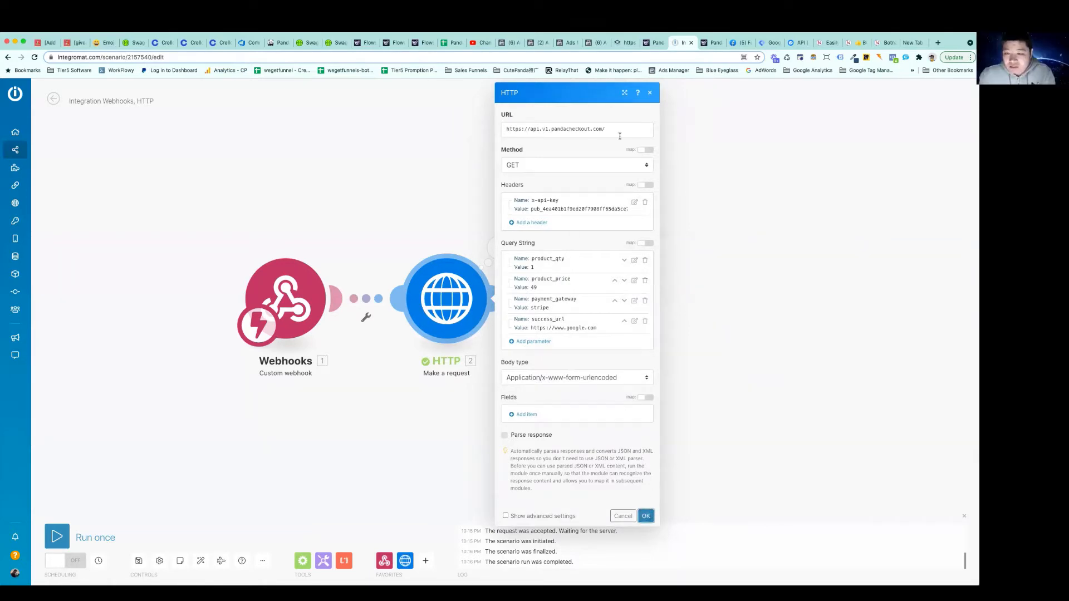
Remove the trailing slash from the HTTP module's URL and run only that module to inspect the operation's result
{"action": "left_click", "coordinate": [619, 133]}
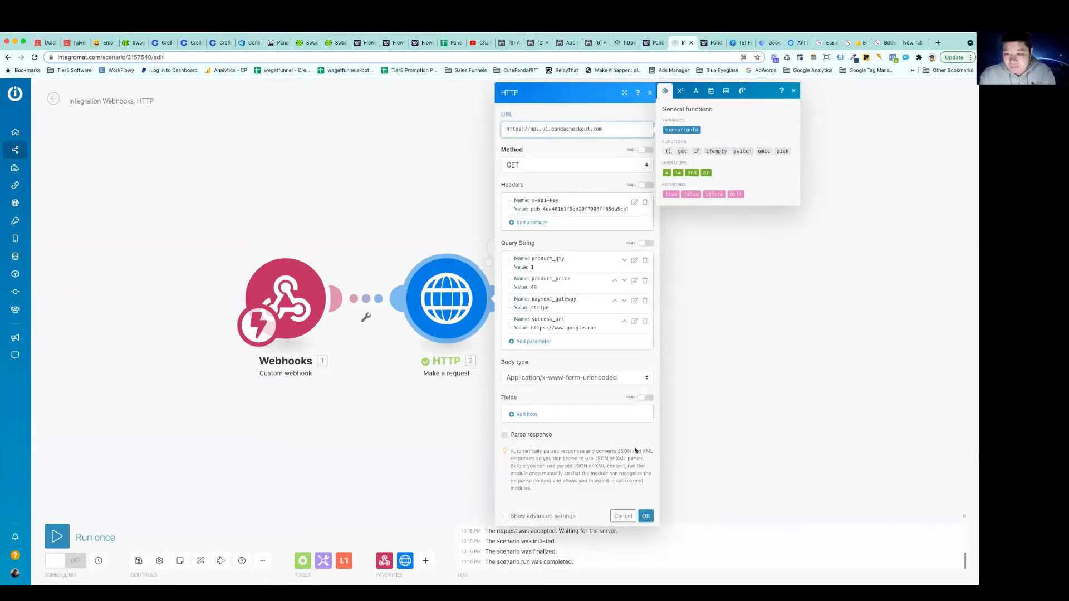
{"action": "left_click", "coordinate": [645, 516]}
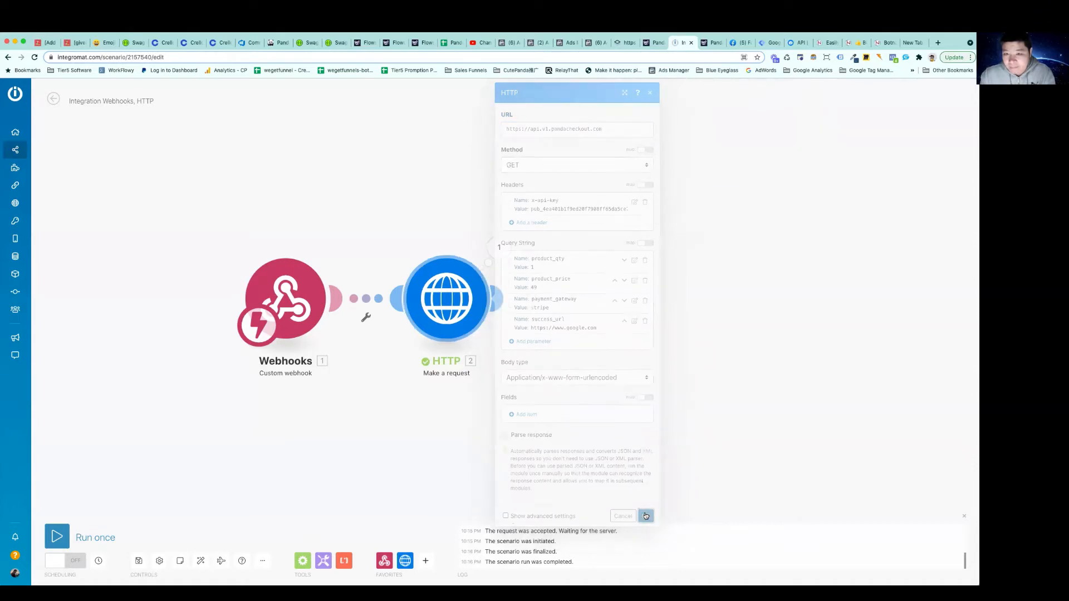
{"action": "right_click", "coordinate": [465, 301]}
{"action": "left_click", "coordinate": [490, 320]}
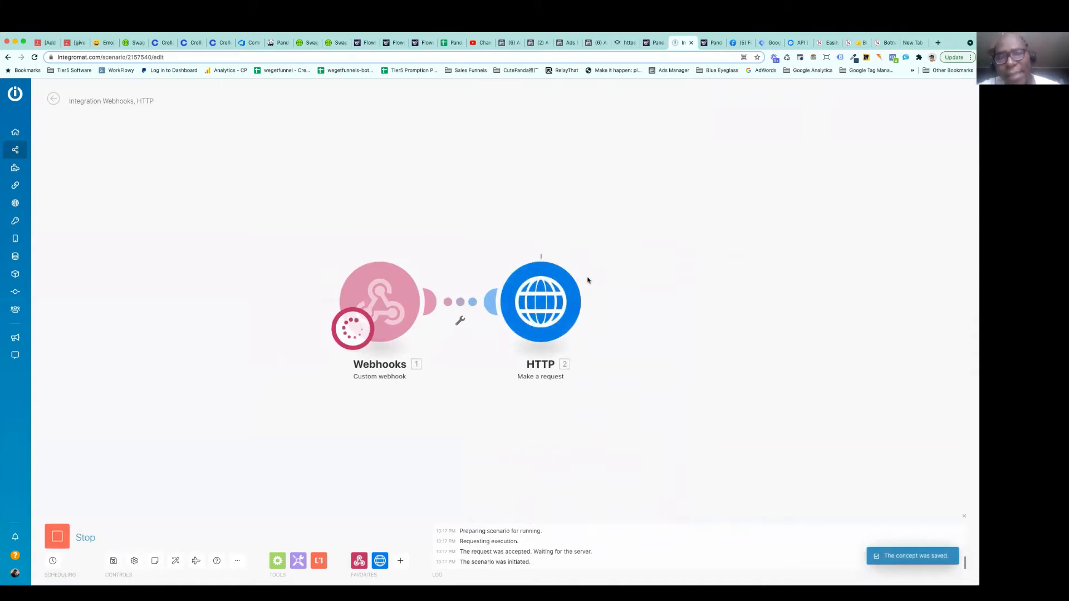
{"action": "left_click", "coordinate": [593, 256]}
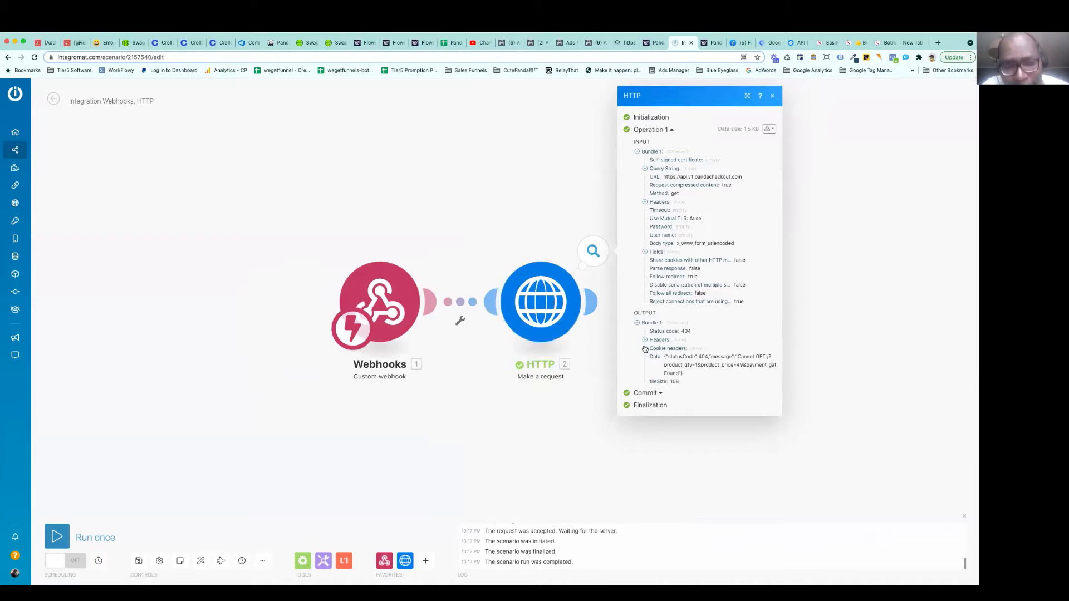
Enable response parsing in the HTTP module, keep the body type Application/x-www-form-urlencoded, and save the settings
{"action": "left_click", "coordinate": [568, 323]}
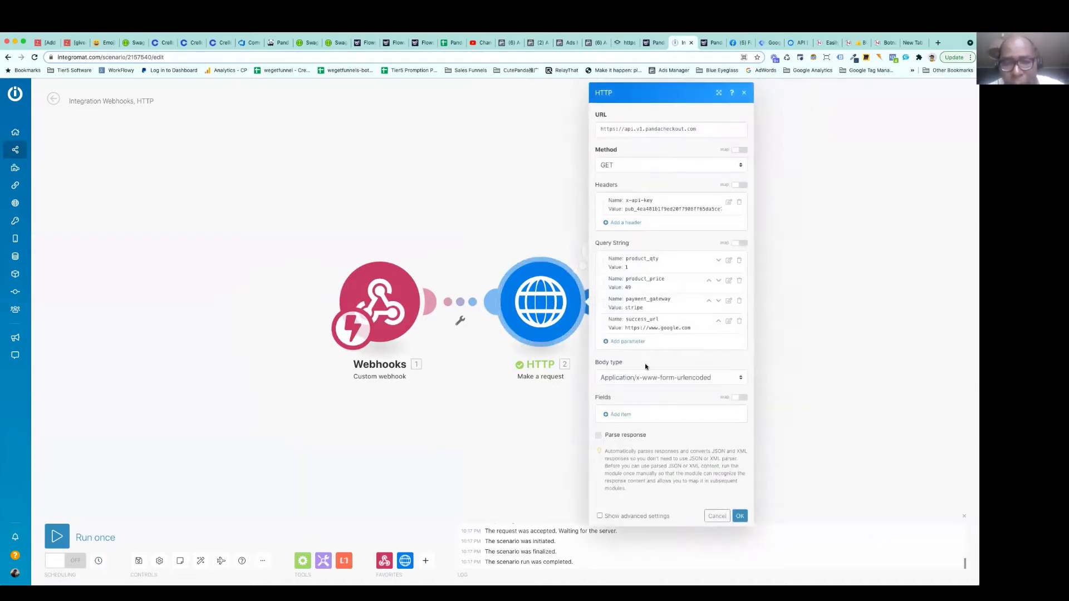
{"action": "left_click", "coordinate": [599, 436]}
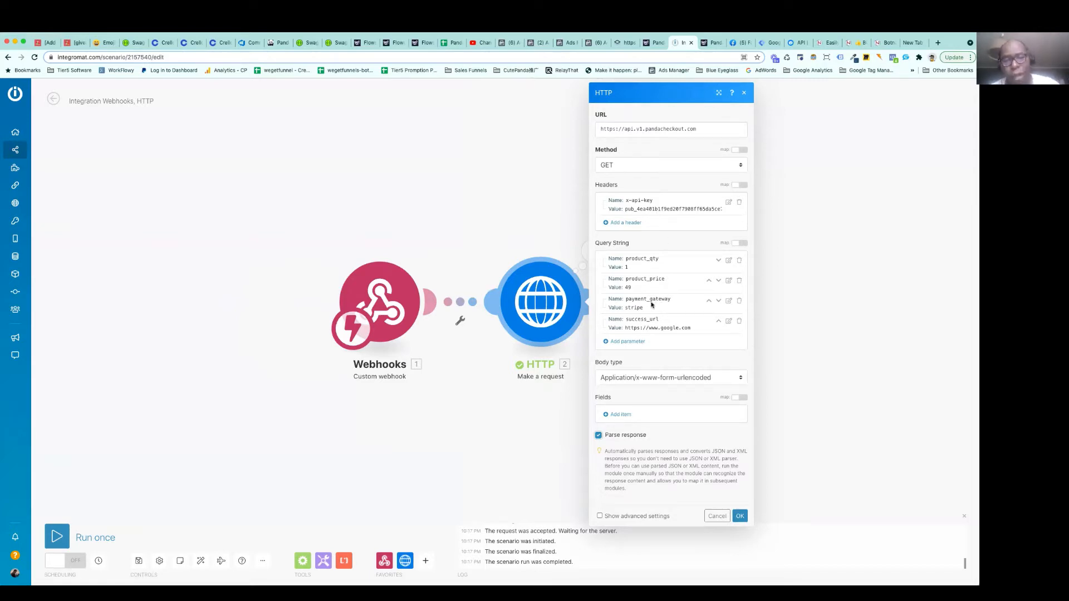
{"action": "left_click", "coordinate": [676, 378]}
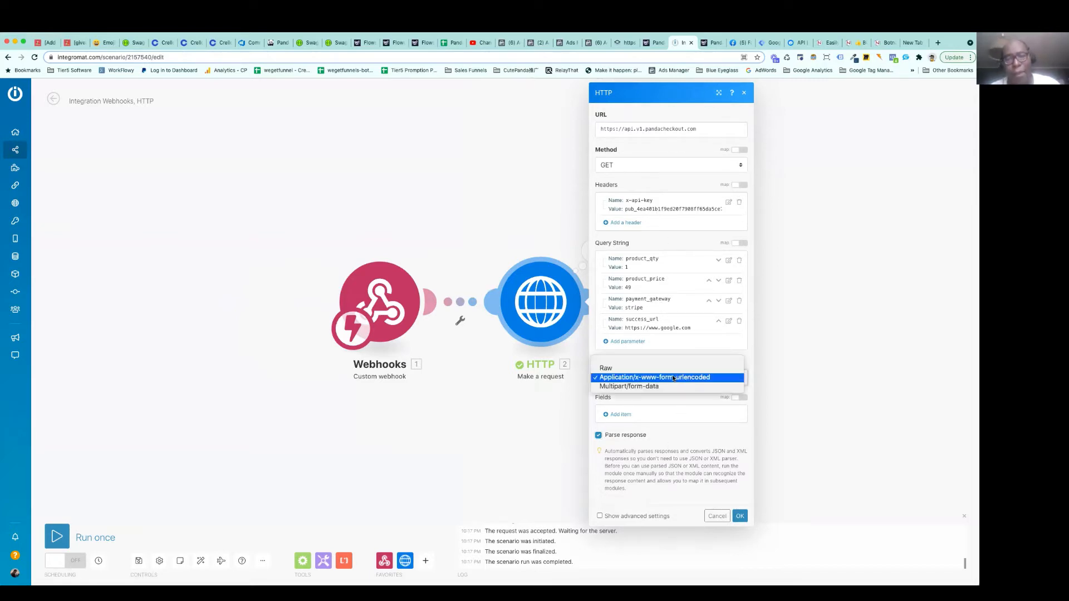
{"action": "left_click", "coordinate": [674, 378]}
{"action": "left_click", "coordinate": [740, 516]}
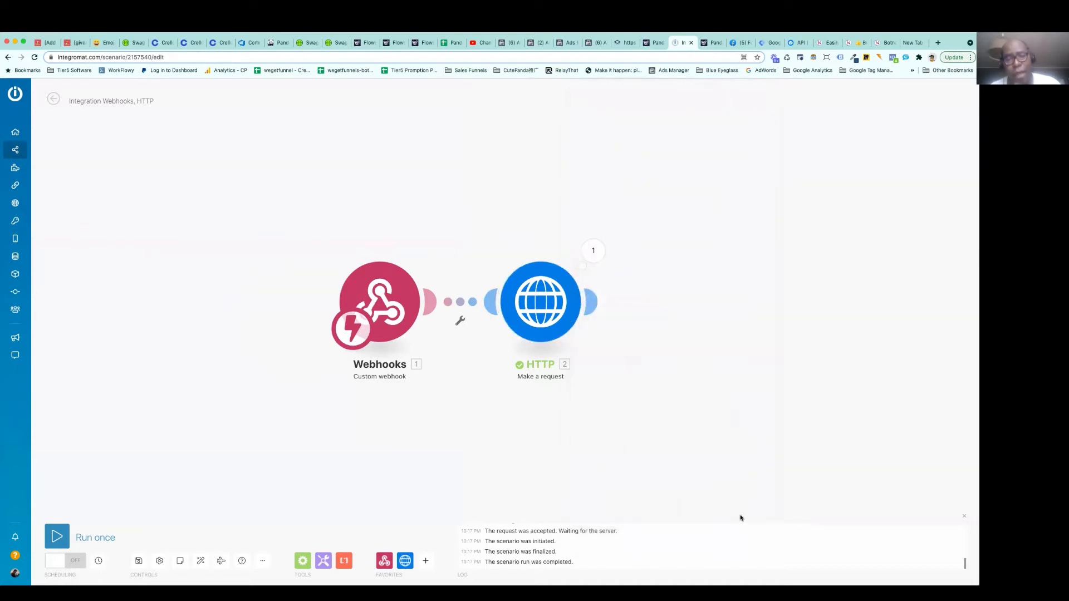
Run only the HTTP module again and examine the status code and expanded response data in its output
{"action": "right_click", "coordinate": [553, 306]}
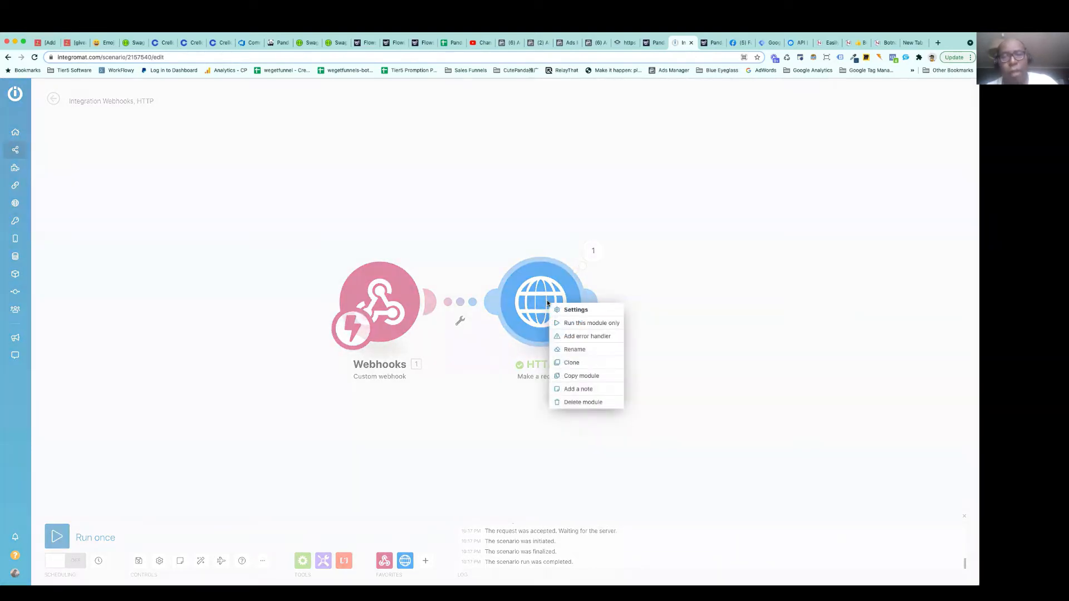
{"action": "left_click", "coordinate": [572, 326]}
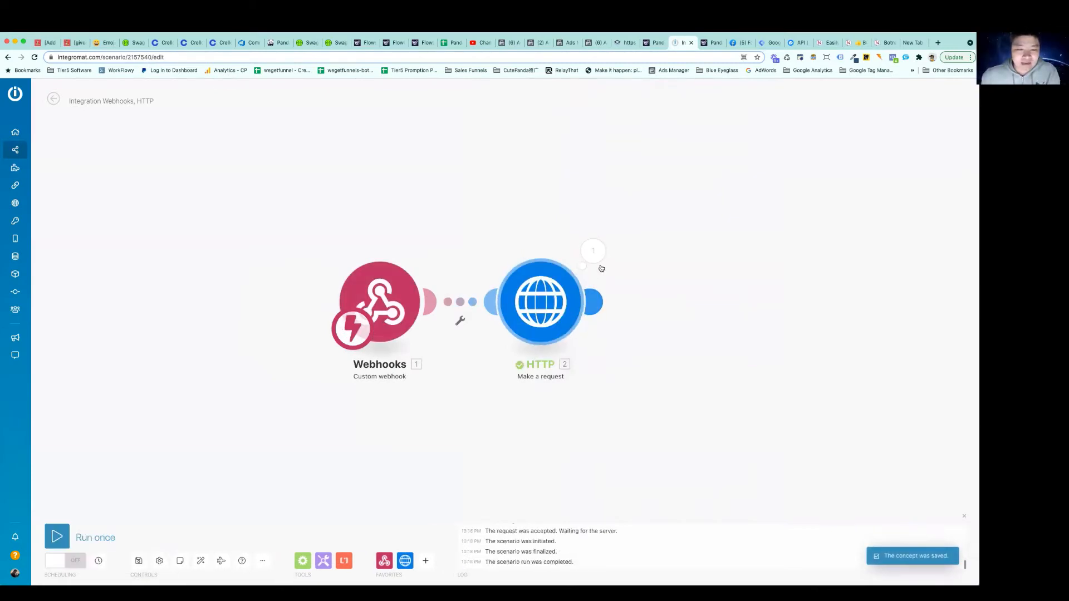
{"action": "left_click", "coordinate": [593, 250]}
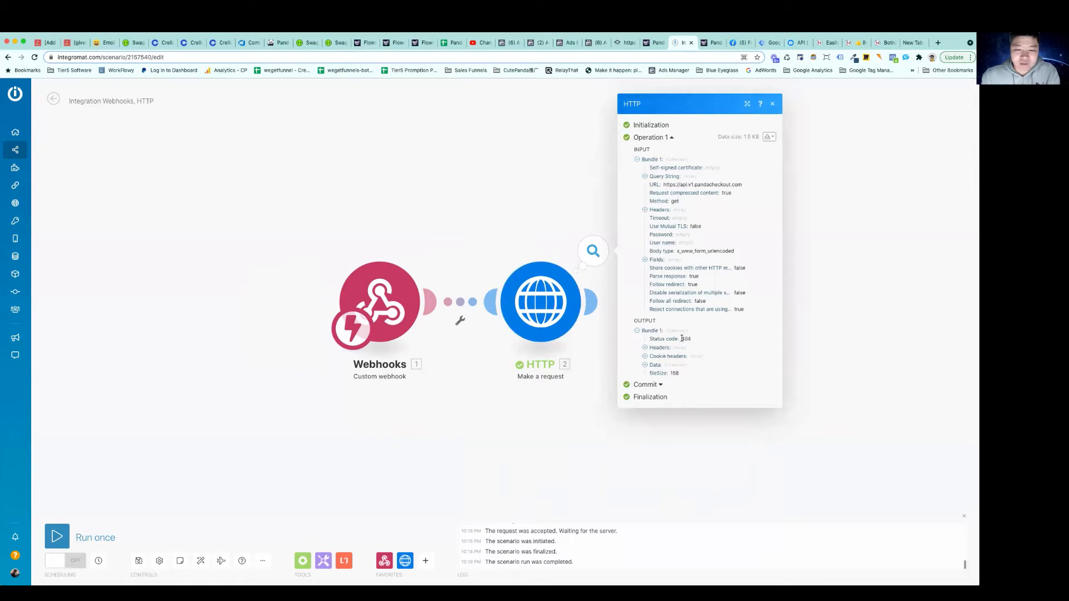
{"action": "left_click_drag", "start_coordinate": [682, 339], "coordinate": [689, 338]}
{"action": "left_click", "coordinate": [645, 365]}
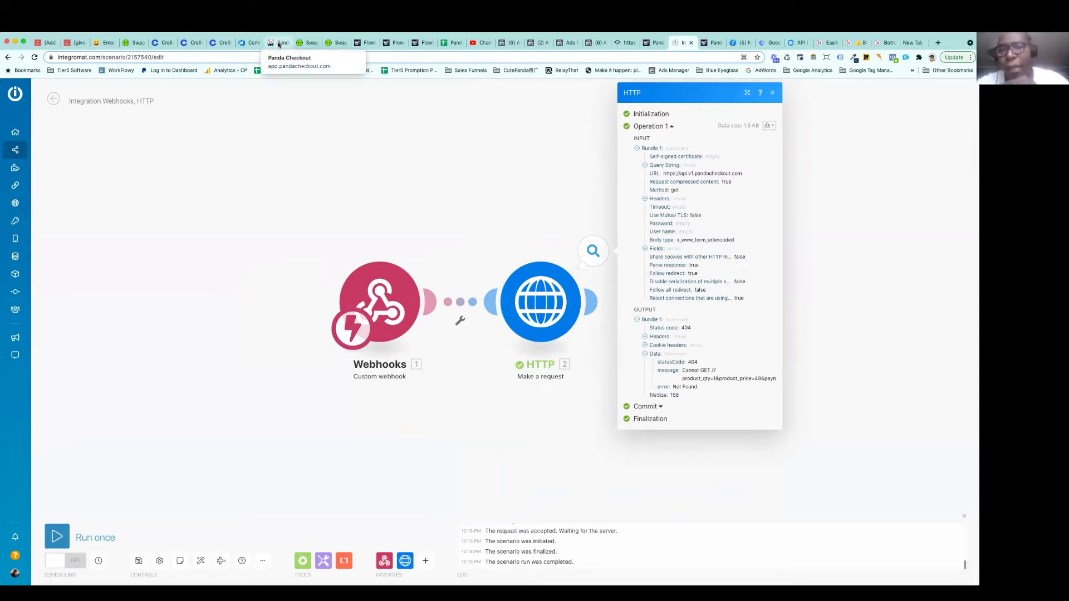
Switch to the Panda Checkout Swagger documentation and review the POST /checkout endpoint's path, required fields, content type and server URL
{"action": "left_click", "coordinate": [335, 44]}
{"action": "scroll", "coordinate": [230, 284], "scroll_direction": "up", "scroll_amount": 5}
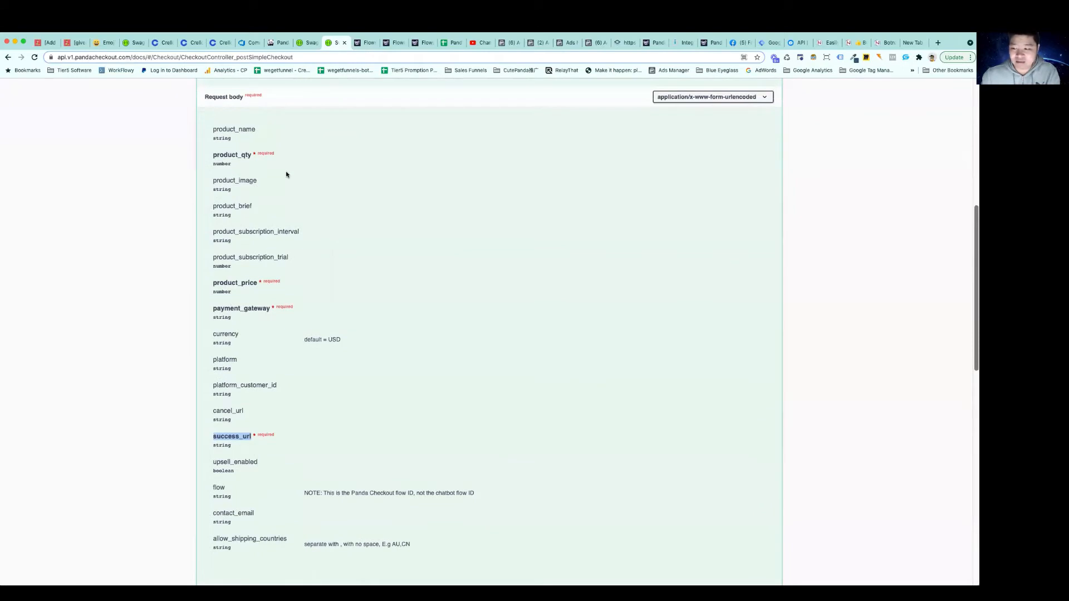
{"action": "key", "text": "super+Tab"}
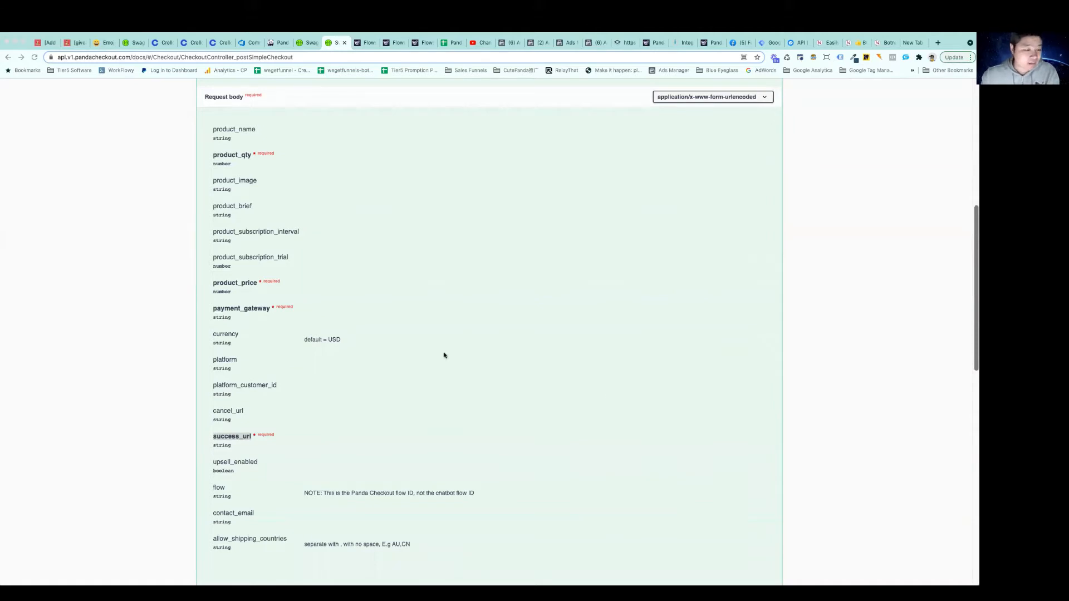
{"action": "key", "text": "super+Tab"}
{"action": "scroll", "coordinate": [454, 391], "scroll_direction": "down", "scroll_amount": 2}
{"action": "scroll", "coordinate": [454, 391], "scroll_direction": "up", "scroll_amount": 5}
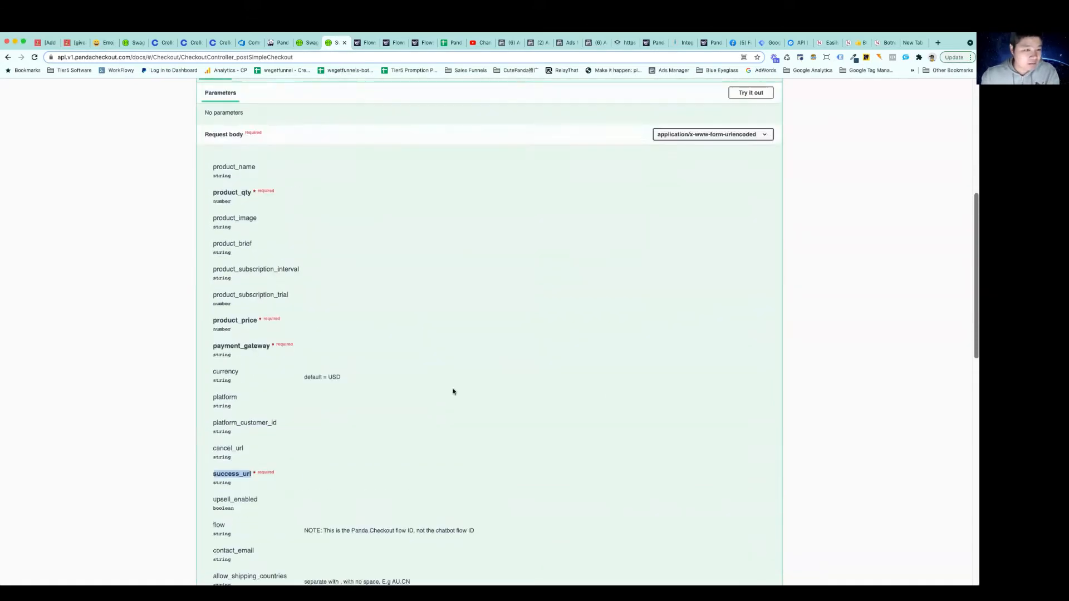
{"action": "scroll", "coordinate": [454, 391], "scroll_direction": "up", "scroll_amount": 2}
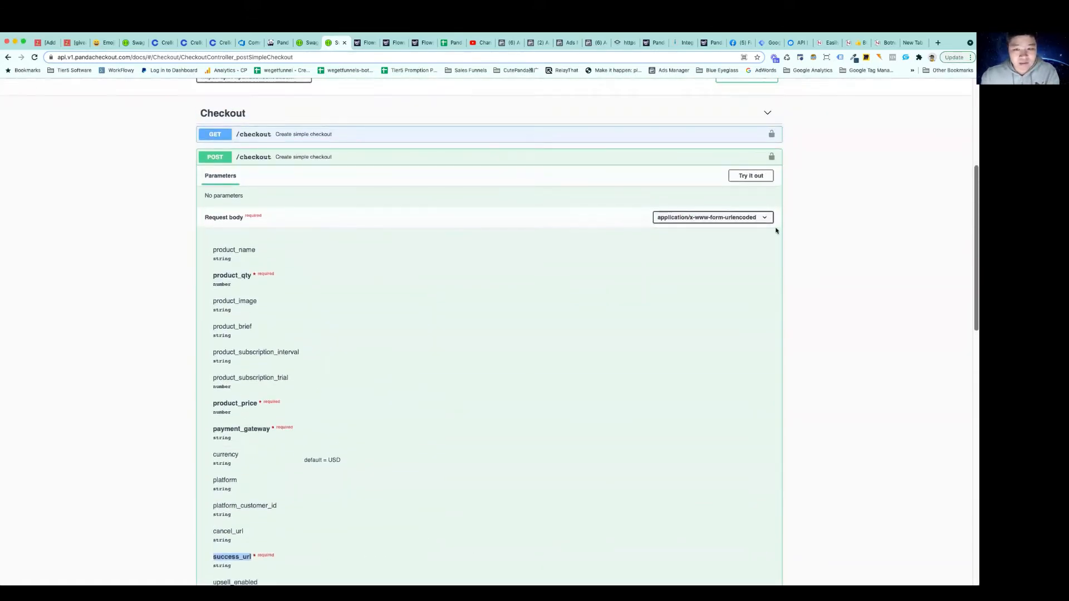
{"action": "left_click", "coordinate": [703, 221]}
{"action": "left_click", "coordinate": [705, 218]}
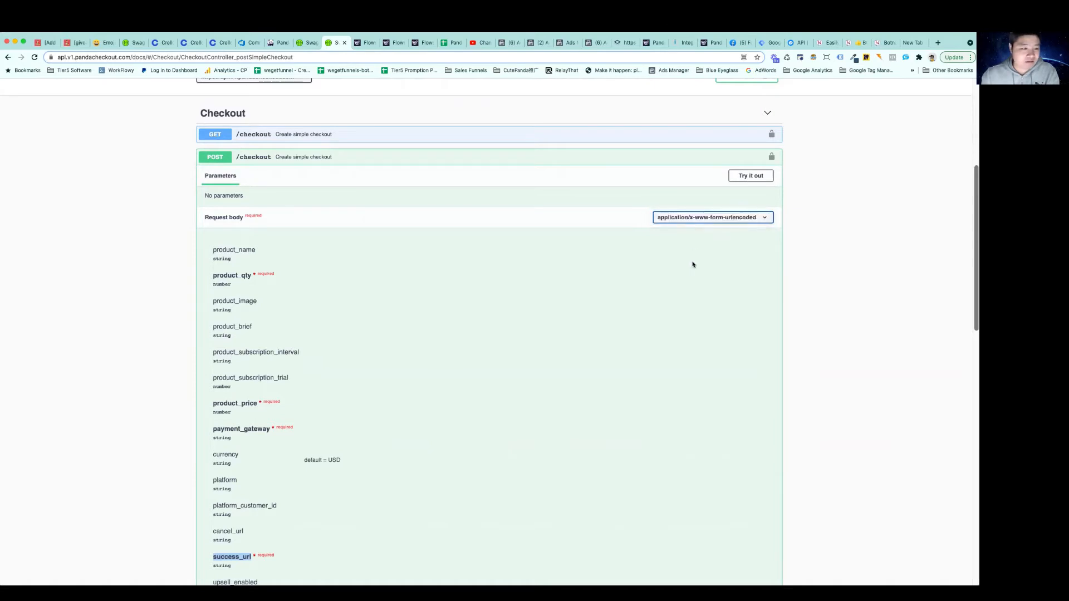
{"action": "scroll", "coordinate": [692, 268], "scroll_direction": "up", "scroll_amount": 2}
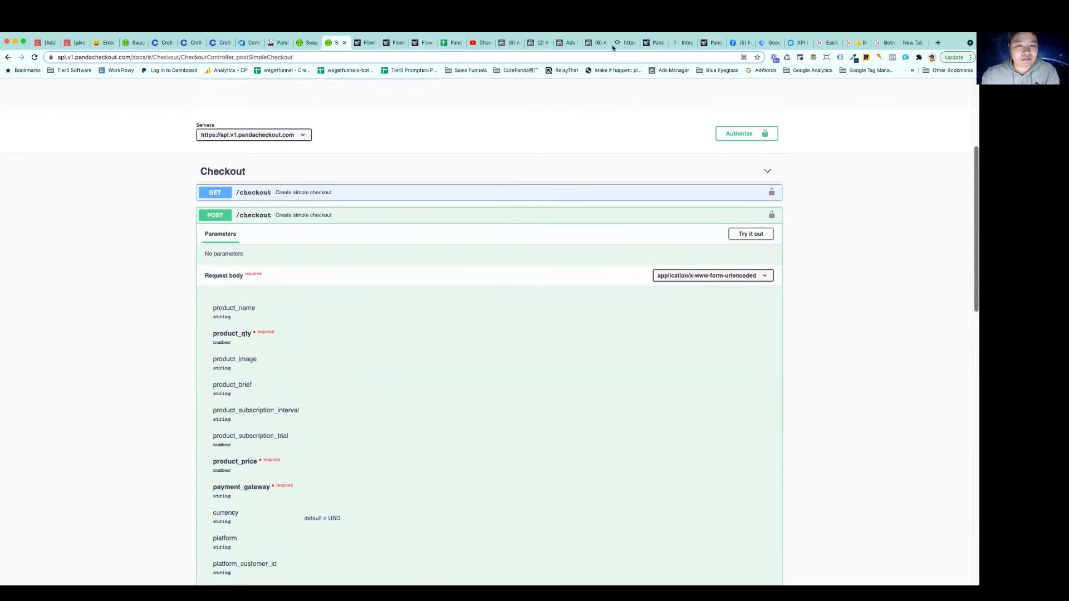
Return to the Integromat scenario, reopen the HTTP module's settings and check its x-api-key header without changing it
{"action": "left_click", "coordinate": [684, 45]}
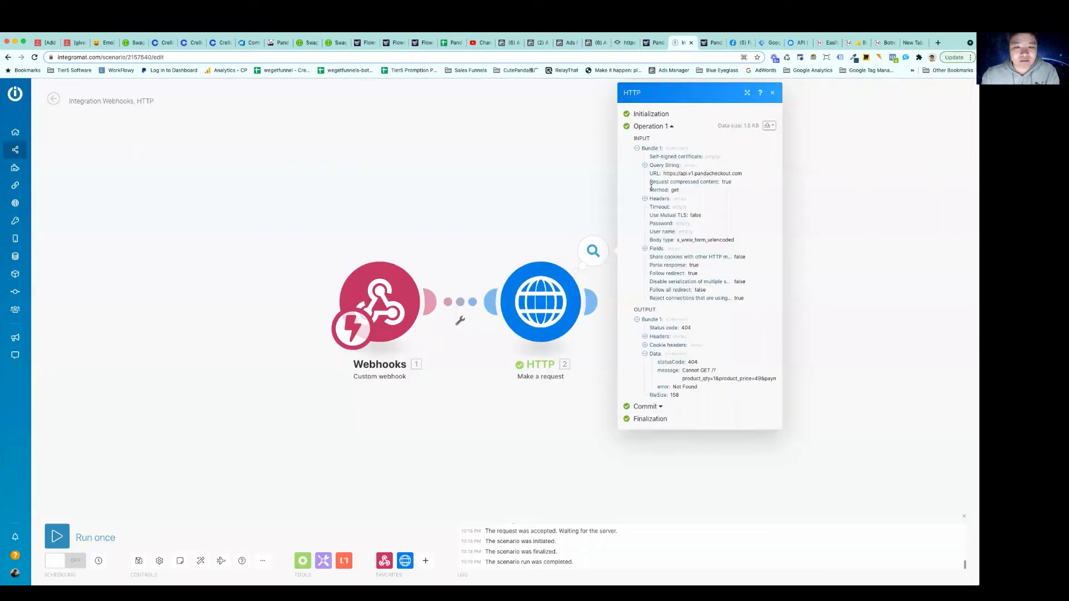
{"action": "left_click", "coordinate": [772, 93]}
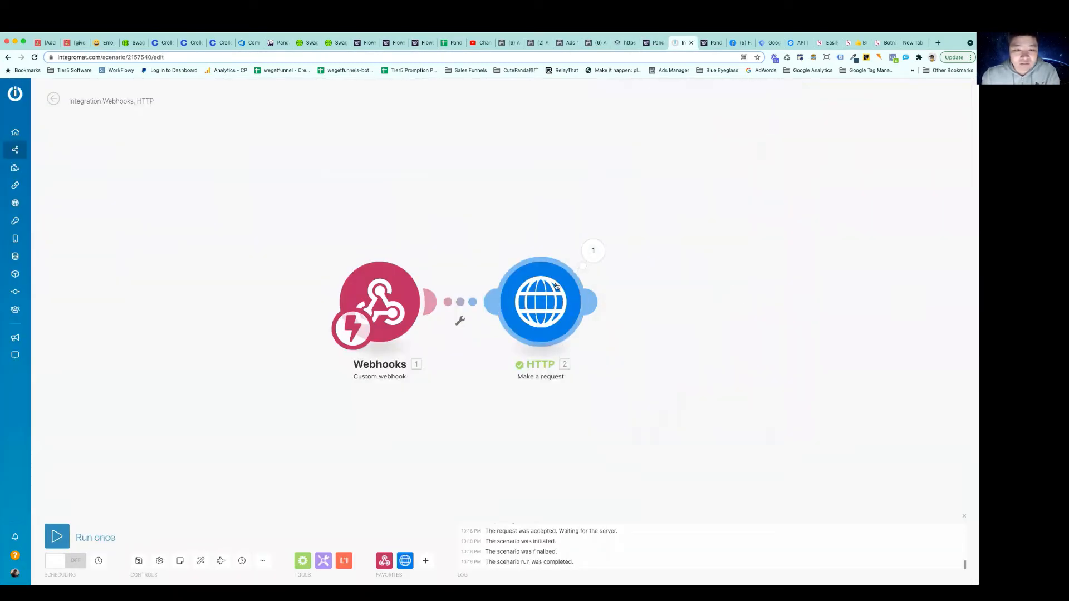
{"action": "left_click", "coordinate": [541, 301]}
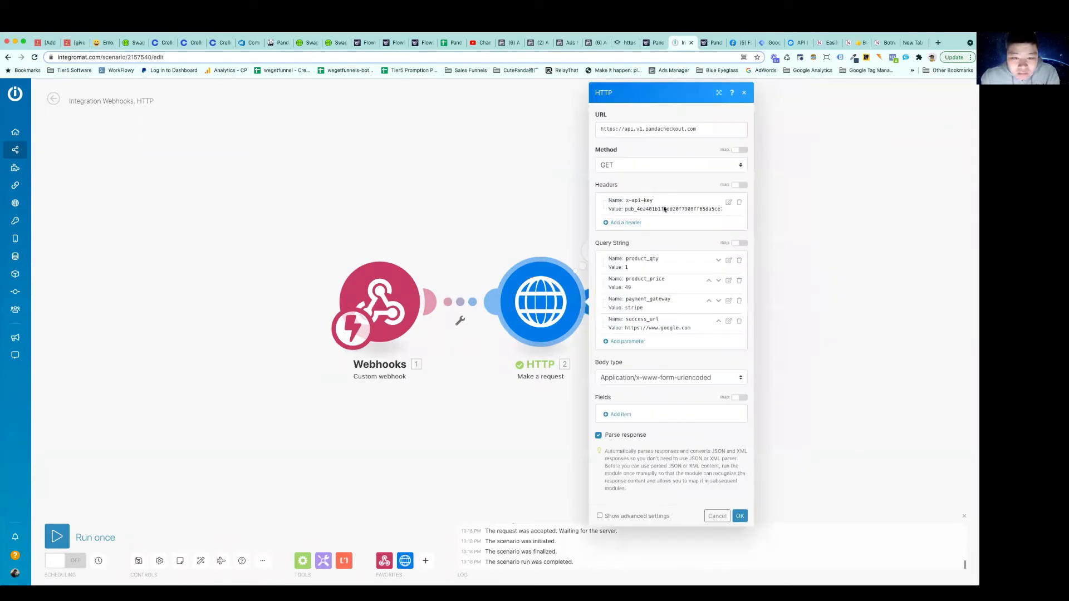
{"action": "left_click", "coordinate": [728, 202]}
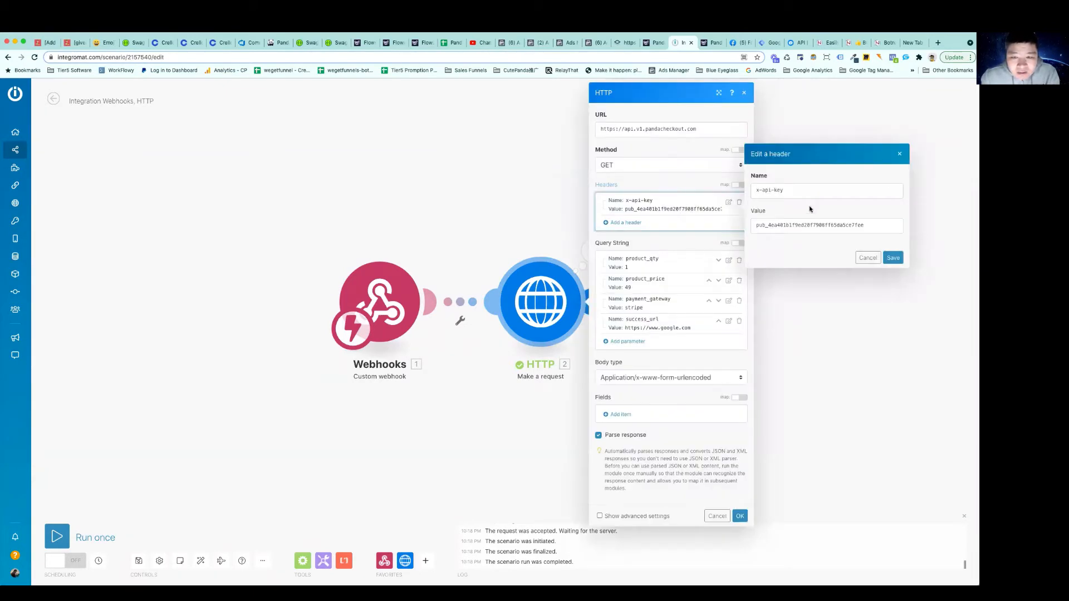
{"action": "left_click", "coordinate": [867, 259]}
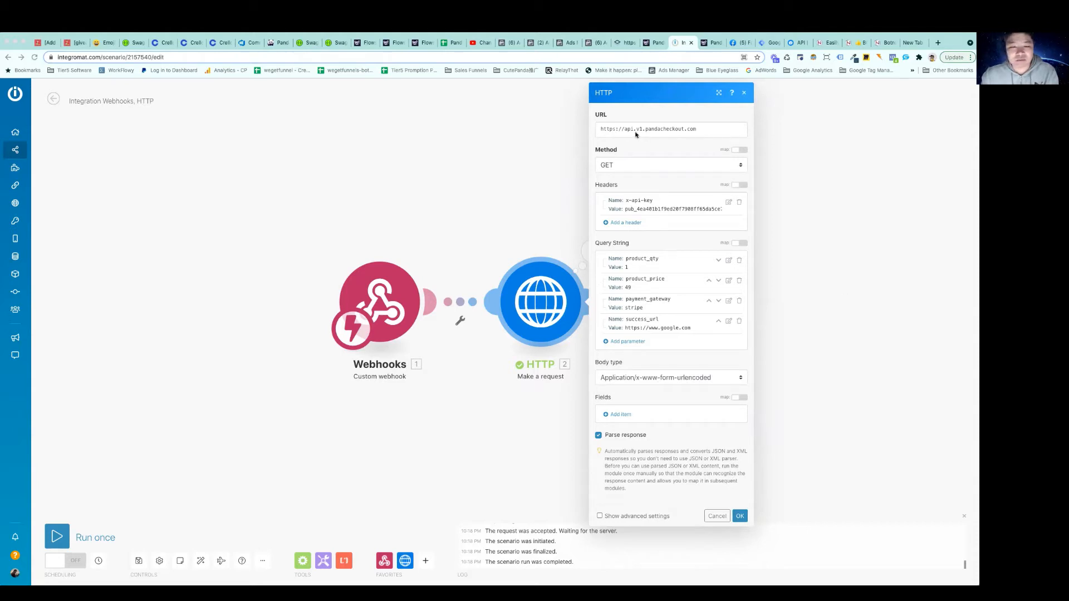
{"action": "left_click", "coordinate": [334, 44]}
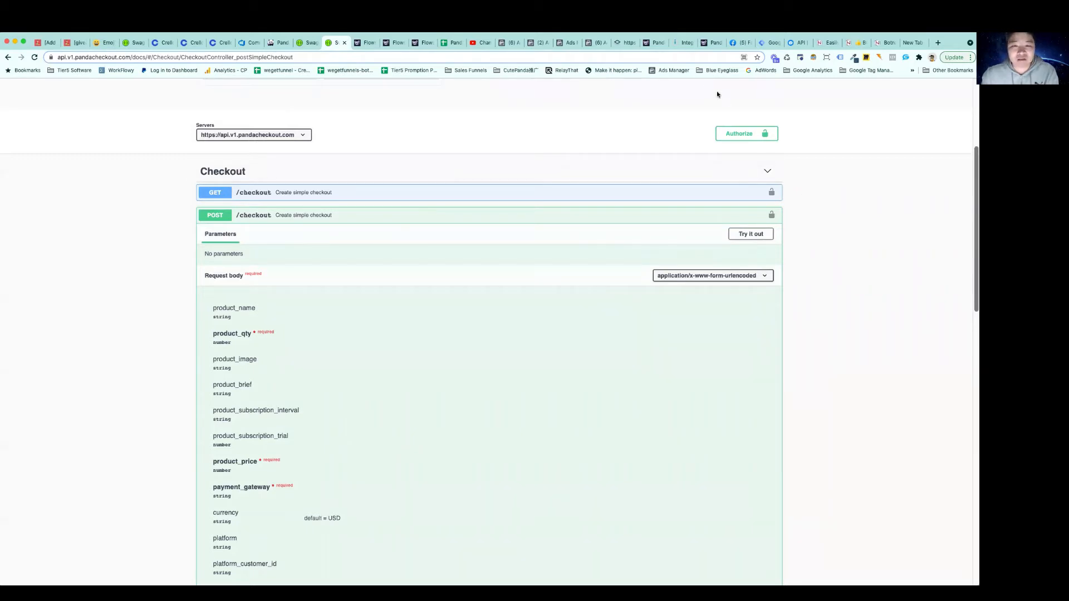
{"action": "left_click", "coordinate": [682, 44]}
{"action": "triple_click", "coordinate": [656, 130]}
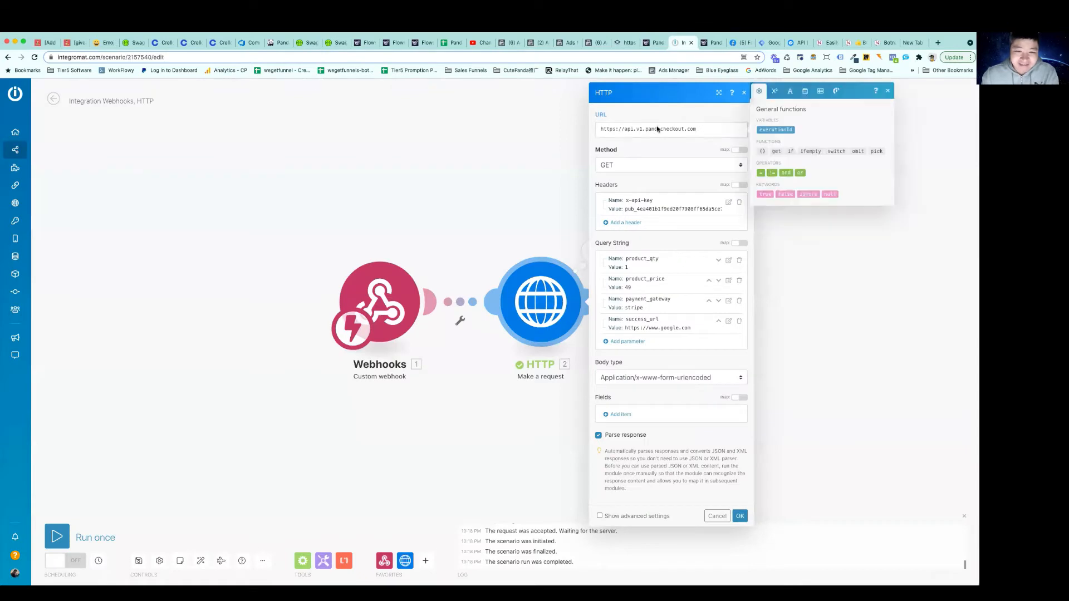
{"action": "type", "text": "https://api.v1.pandacheckout.com/checkout"}
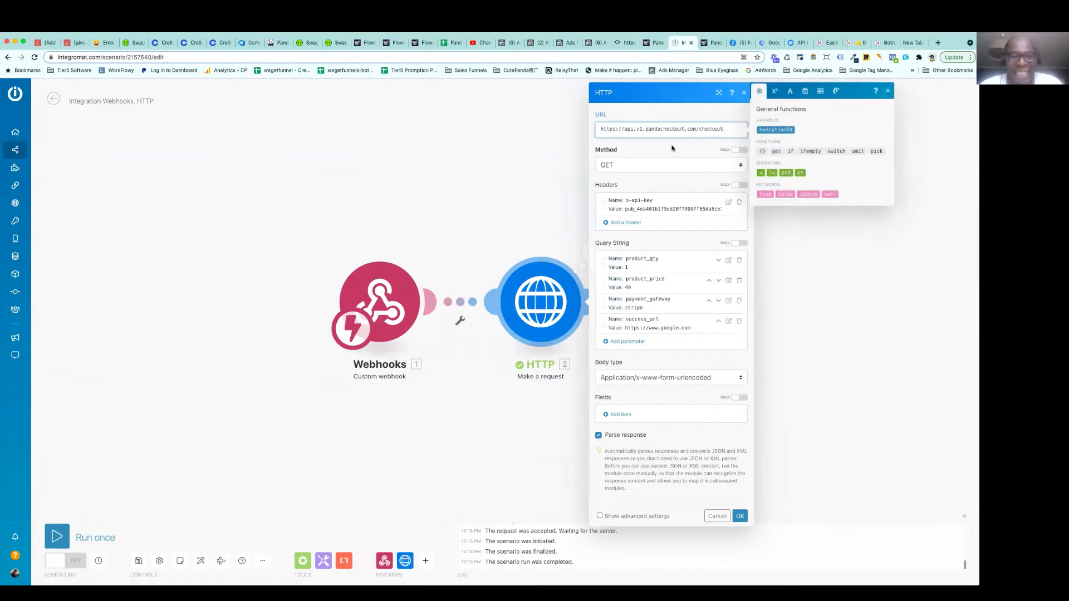
{"action": "left_click", "coordinate": [671, 148]}
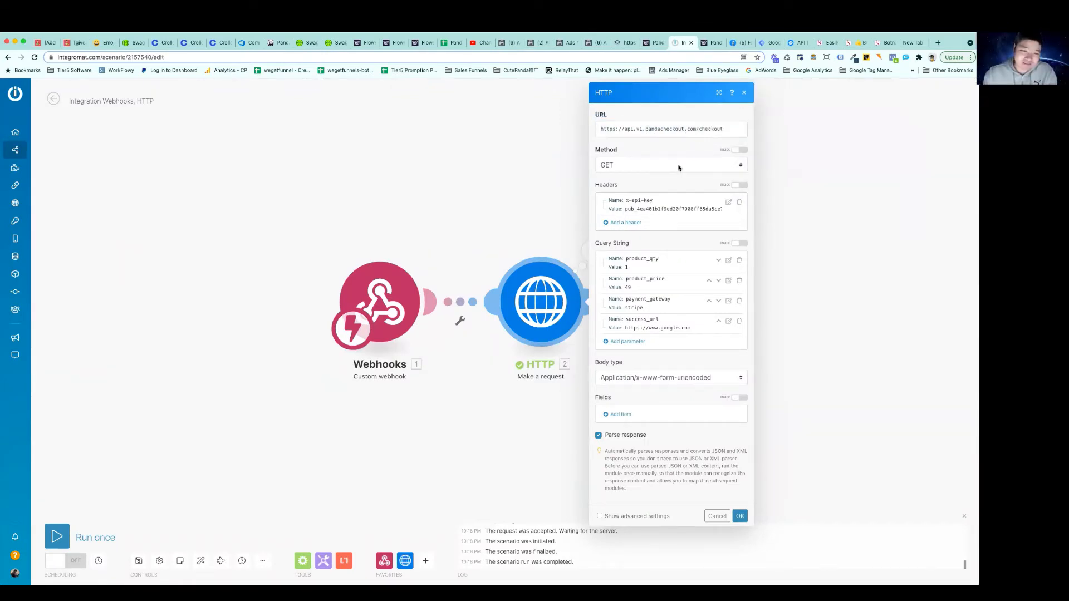
{"action": "left_click", "coordinate": [740, 516]}
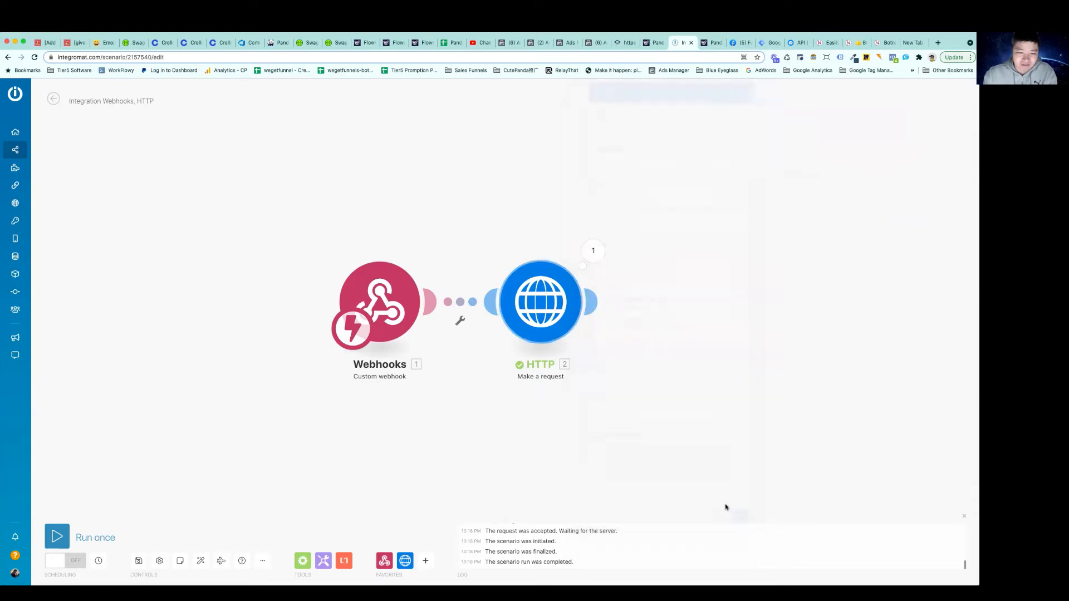
Run only the HTTP module and expand the response data in its output
{"action": "right_click", "coordinate": [549, 310]}
{"action": "left_click", "coordinate": [578, 327]}
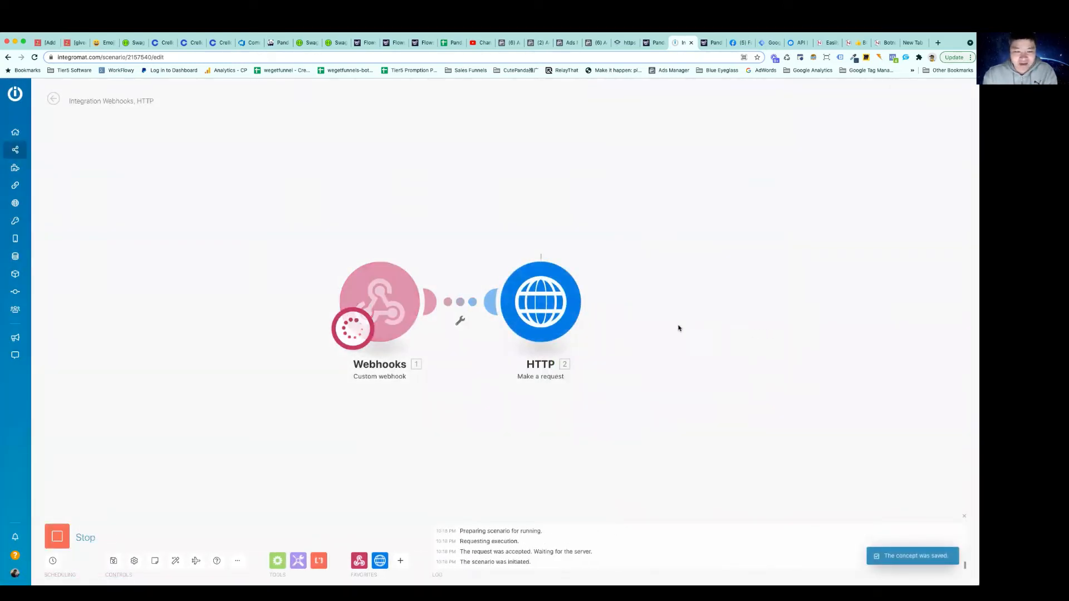
{"action": "left_click", "coordinate": [593, 252]}
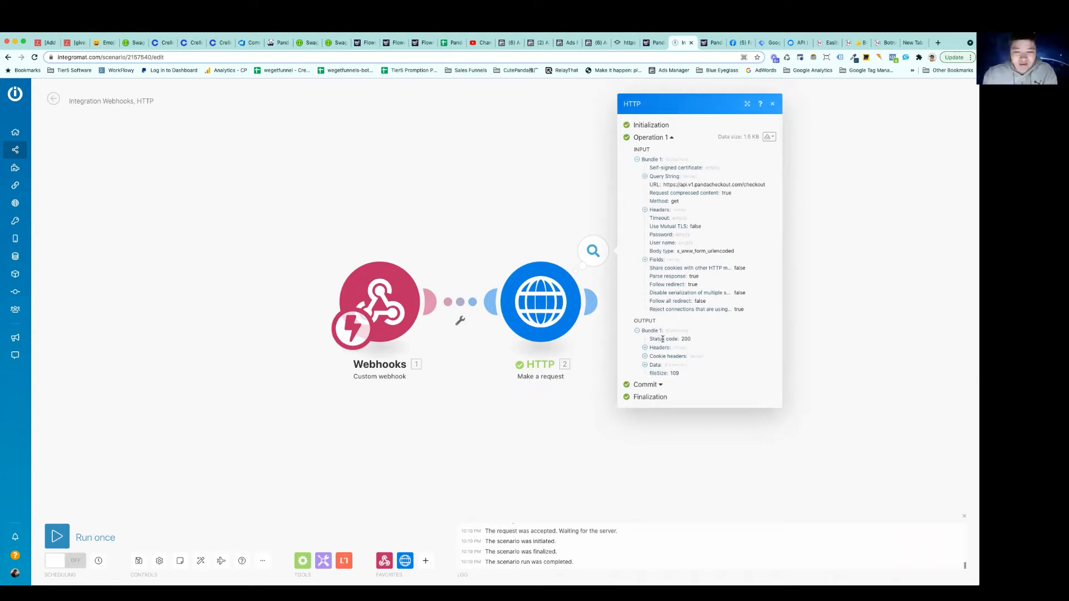
{"action": "left_click", "coordinate": [645, 366]}
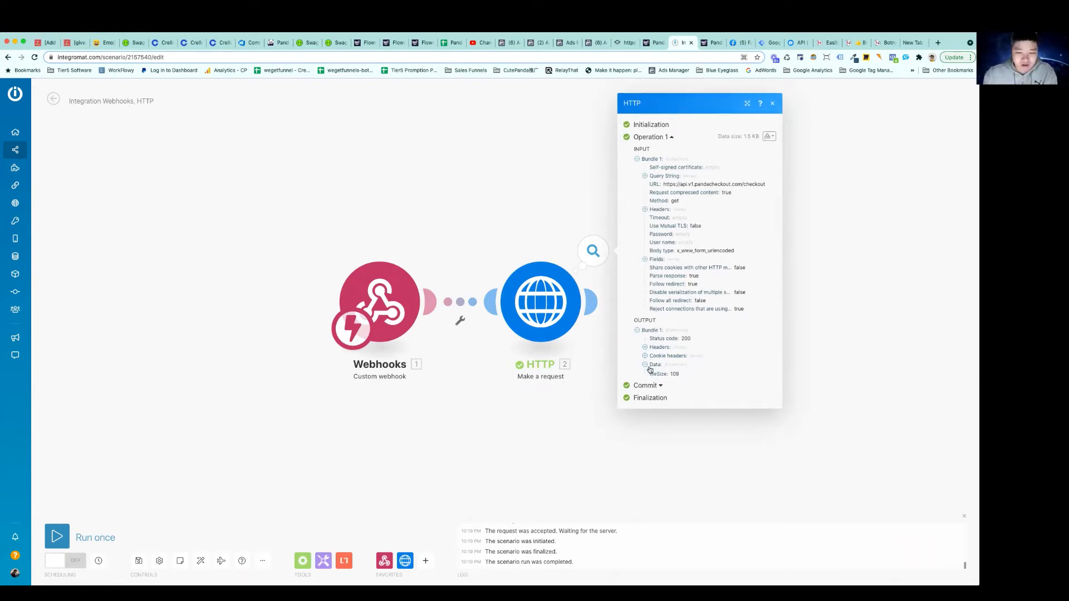
Open the checkout link given in the response data's message as a web page
{"action": "triple_click", "coordinate": [708, 370]}
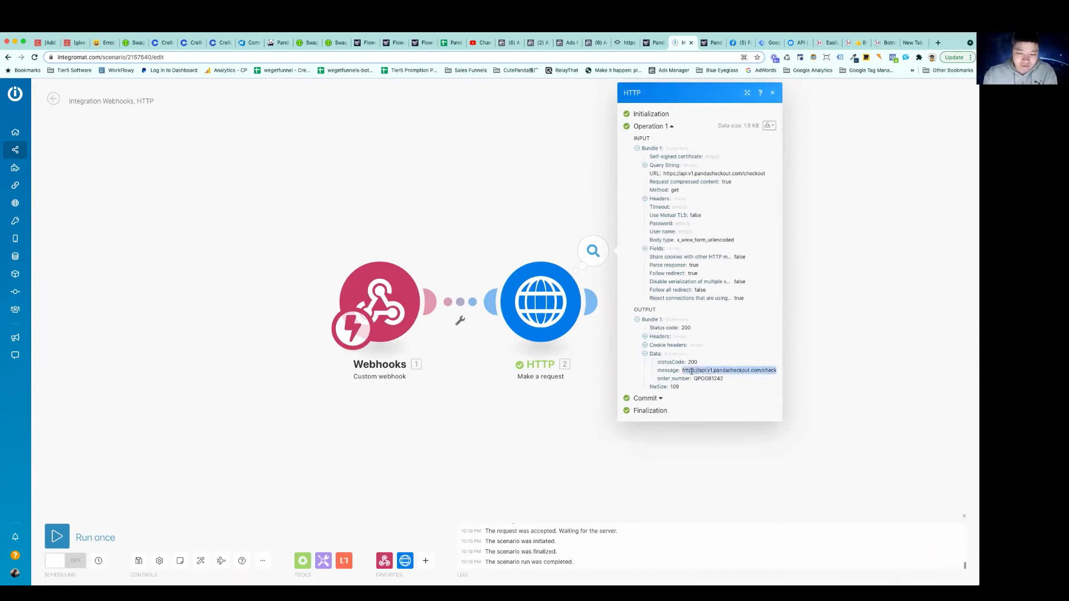
{"action": "right_click", "coordinate": [711, 371]}
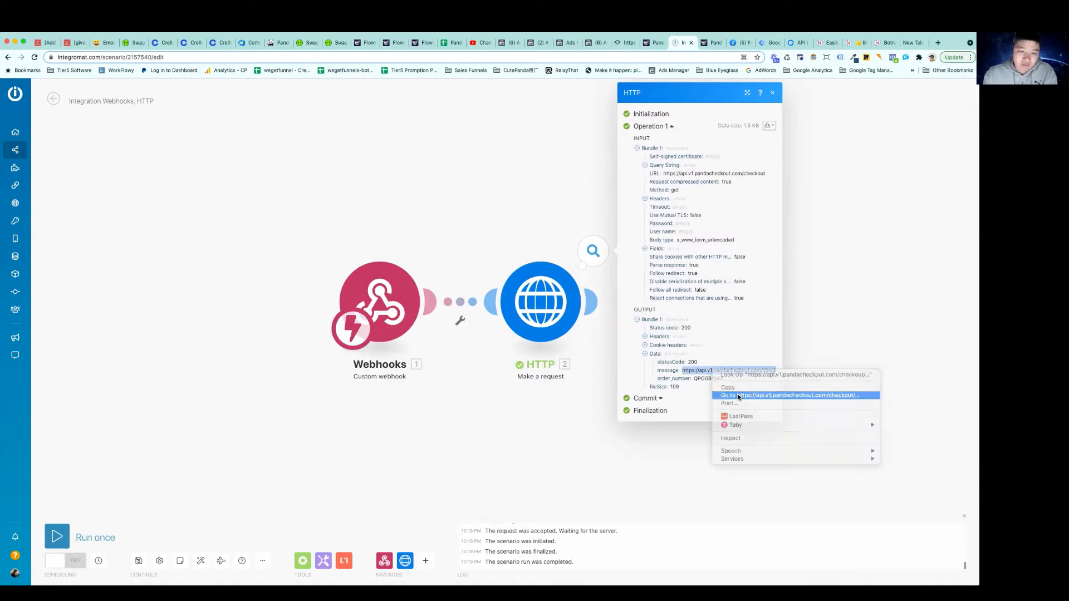
{"action": "left_click", "coordinate": [738, 396]}
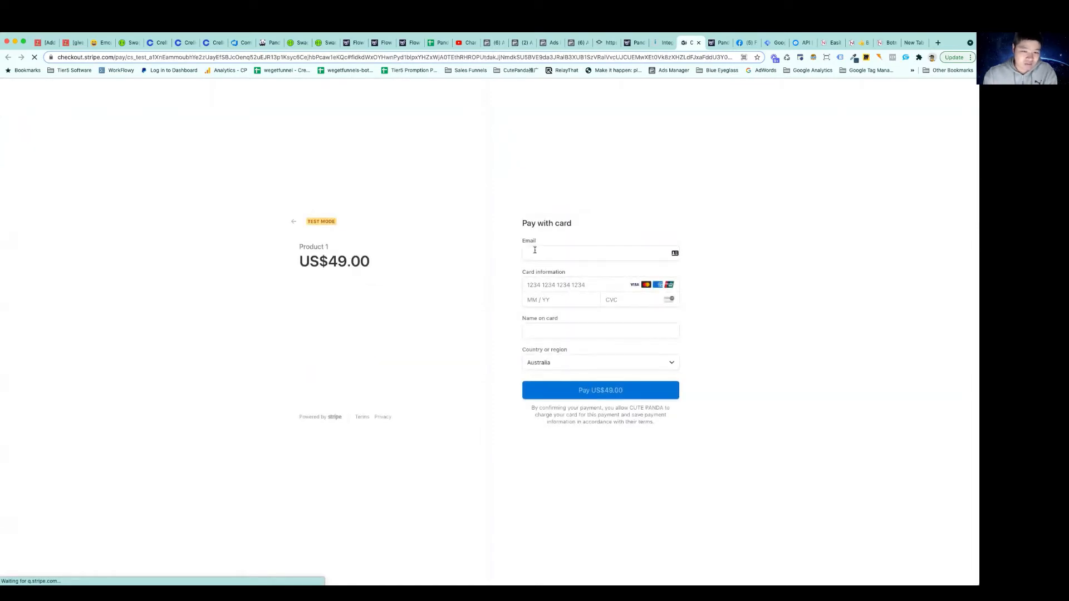
Fill in the customer's e-mail on the Stripe test checkout page for Product 1
{"action": "left_click", "coordinate": [536, 255]}
{"action": "type", "text": "ddd@gmai"}
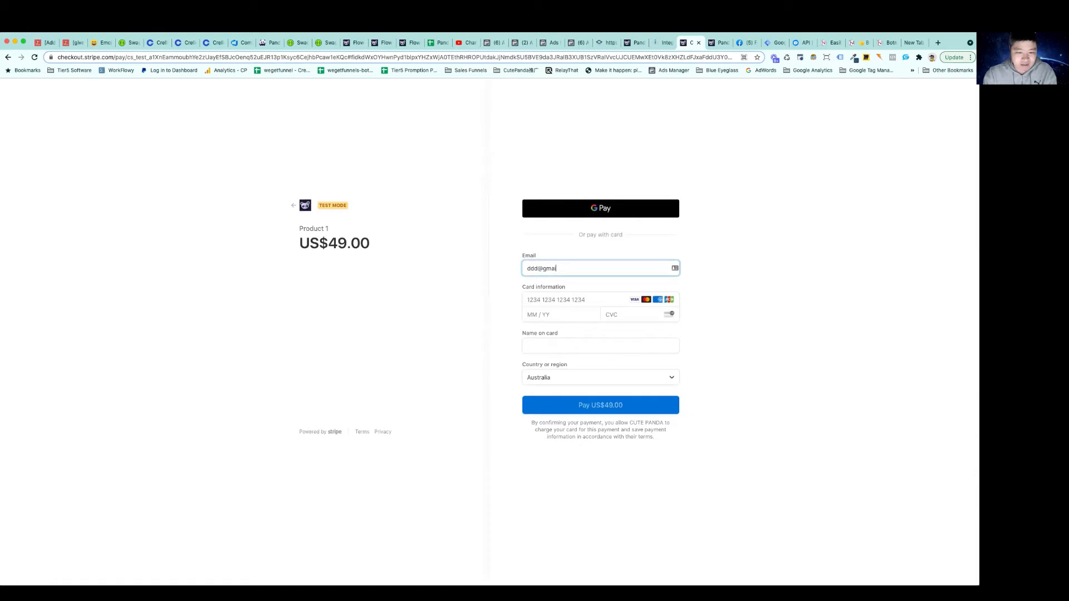
{"action": "type", "text": ".co.com"}
{"action": "key", "text": "Tab"}
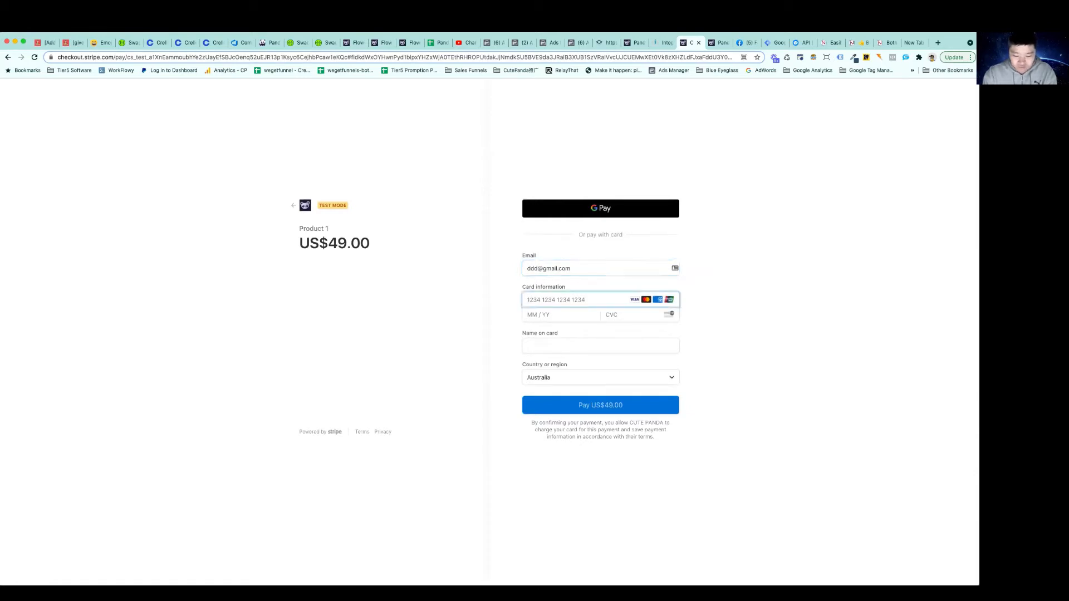
Enter the test card's number, expiry date, CVC and cardholder name, and submit the US$49.00 payment
{"action": "type", "text": "42424242424242"}
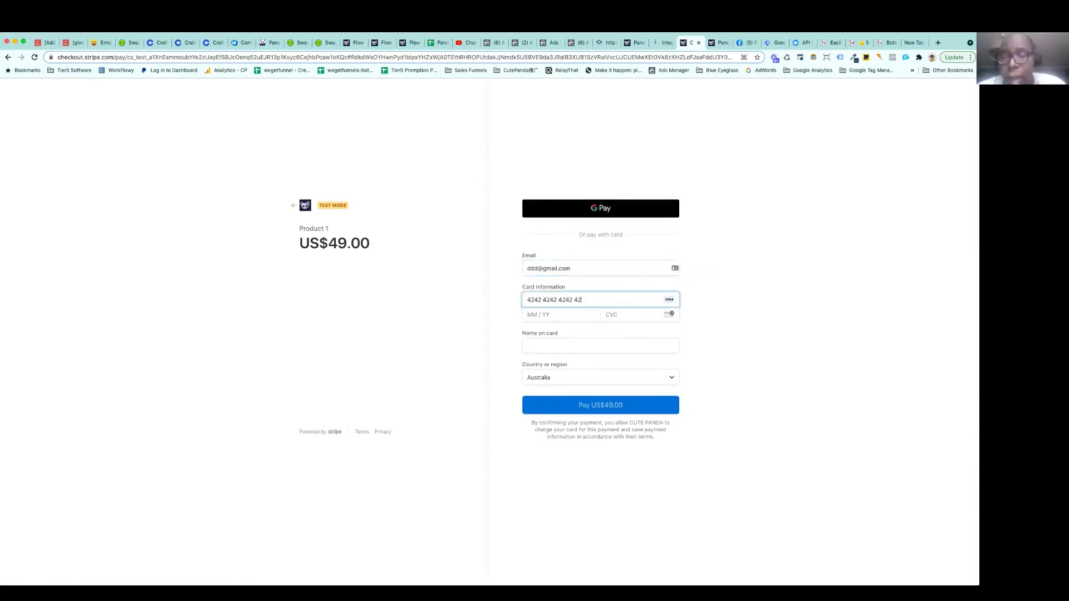
{"action": "type", "text": "4202"}
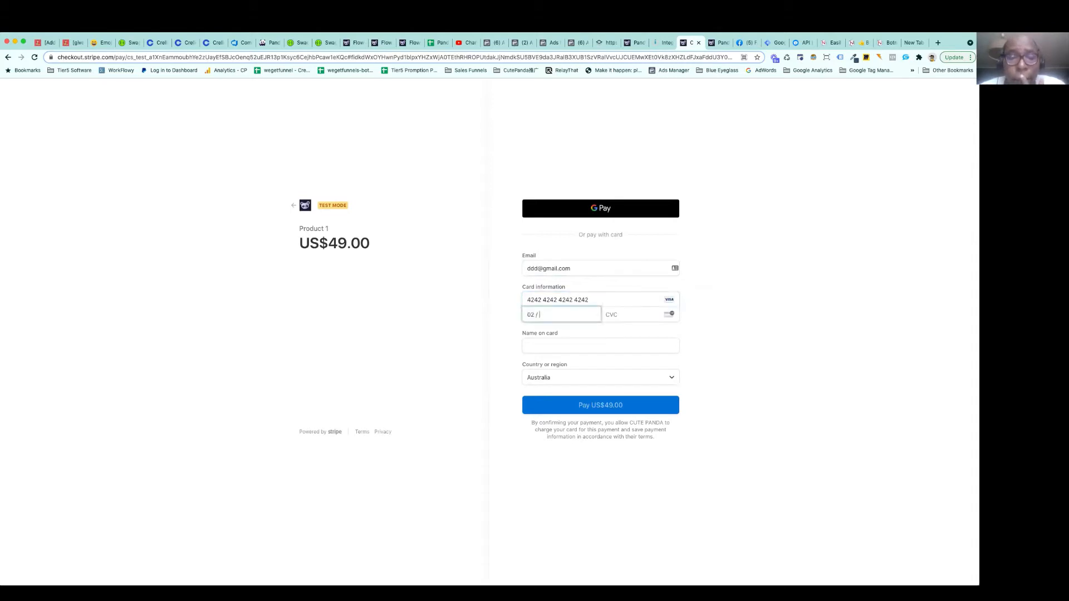
{"action": "type", "text": "22222"}
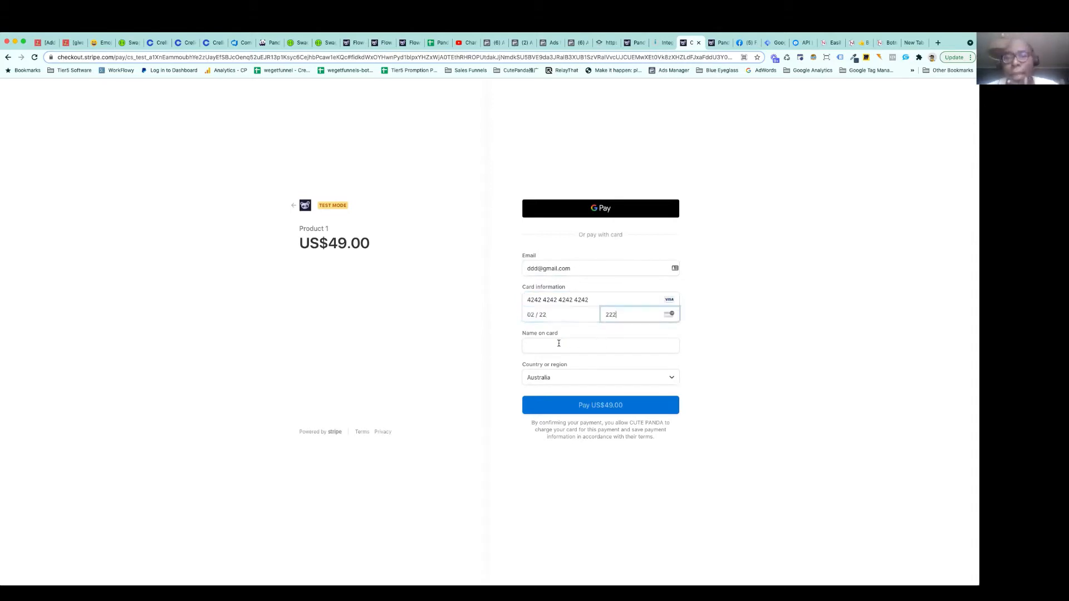
{"action": "left_click", "coordinate": [559, 343]}
{"action": "type", "text": "2222"}
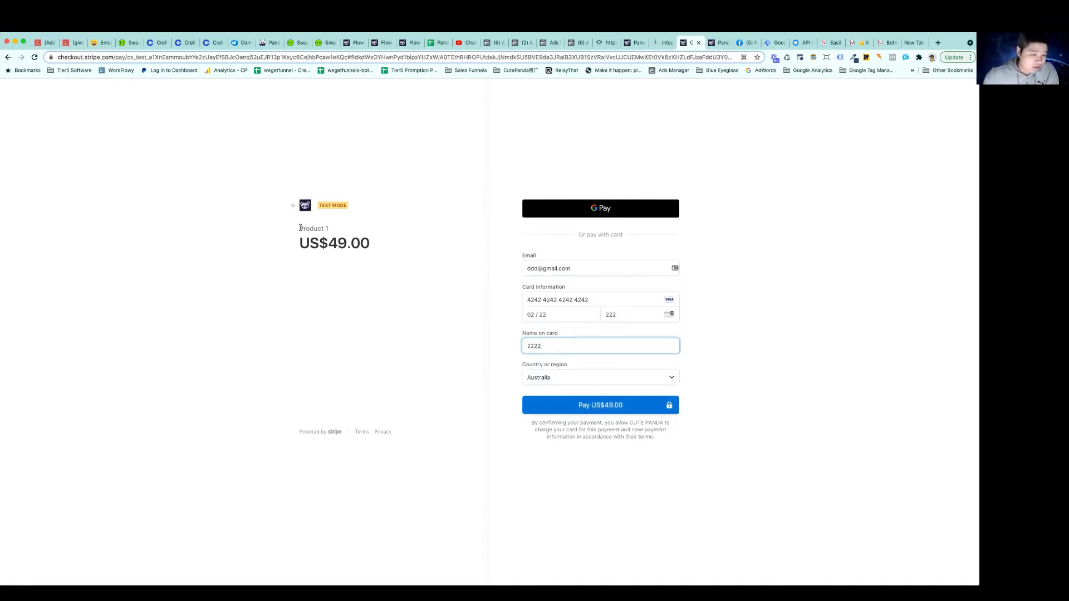
{"action": "left_click", "coordinate": [321, 230]}
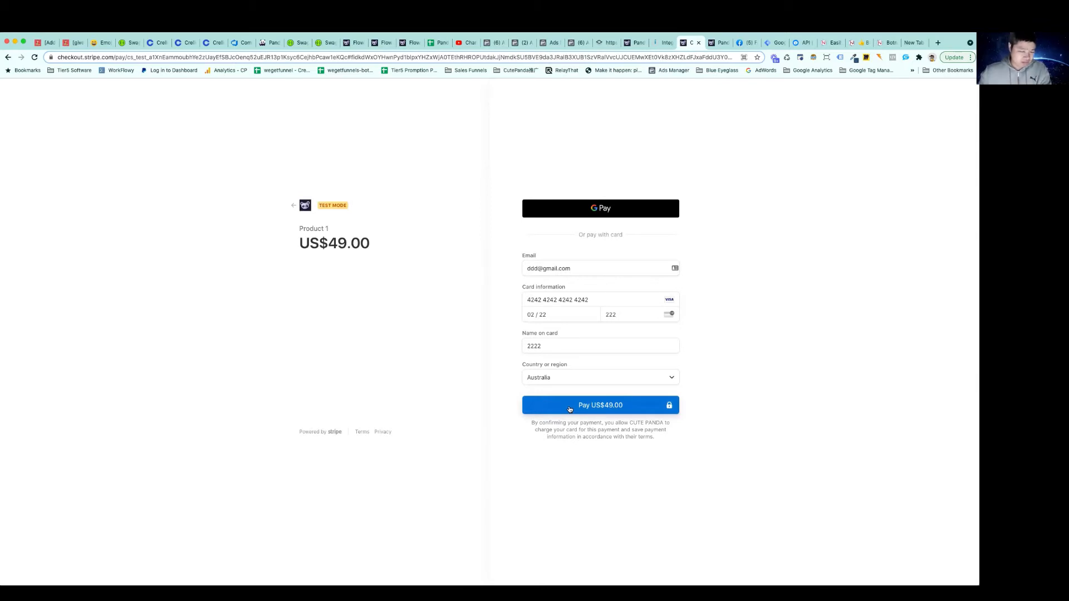
{"action": "left_click", "coordinate": [608, 407]}
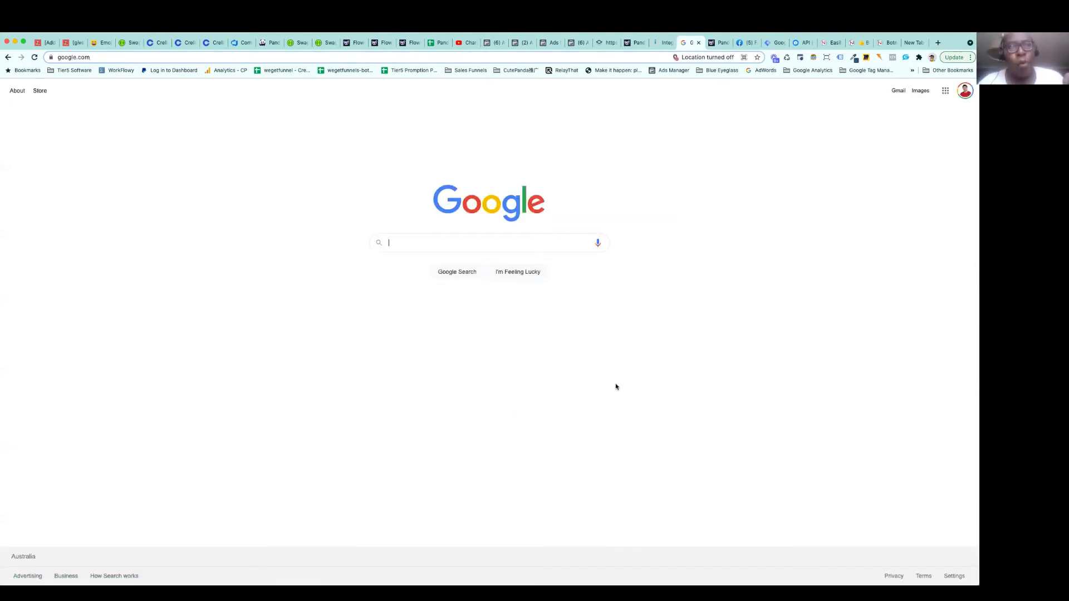
Compare the Google success page with the checkout link and response data in Integromat's HTTP module output
{"action": "left_click", "coordinate": [663, 43]}
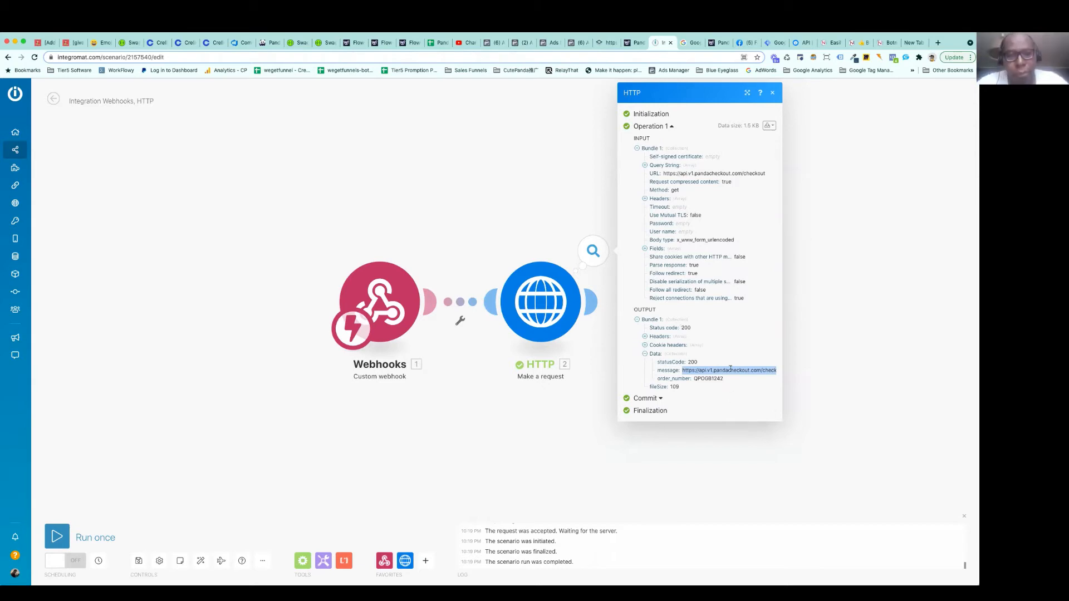
{"action": "left_click", "coordinate": [690, 42]}
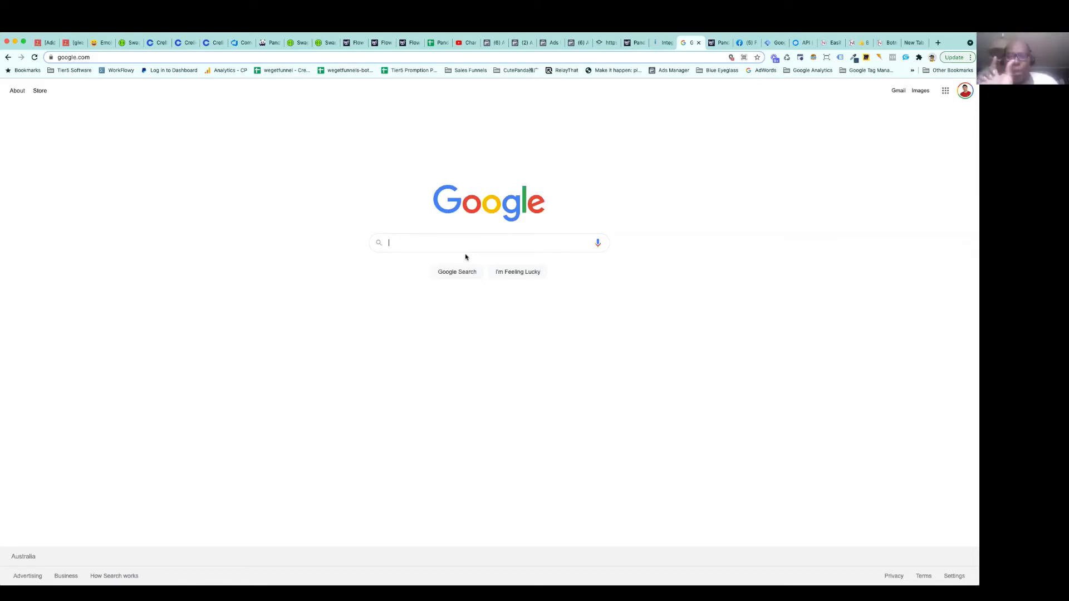
{"action": "left_click", "coordinate": [660, 46]}
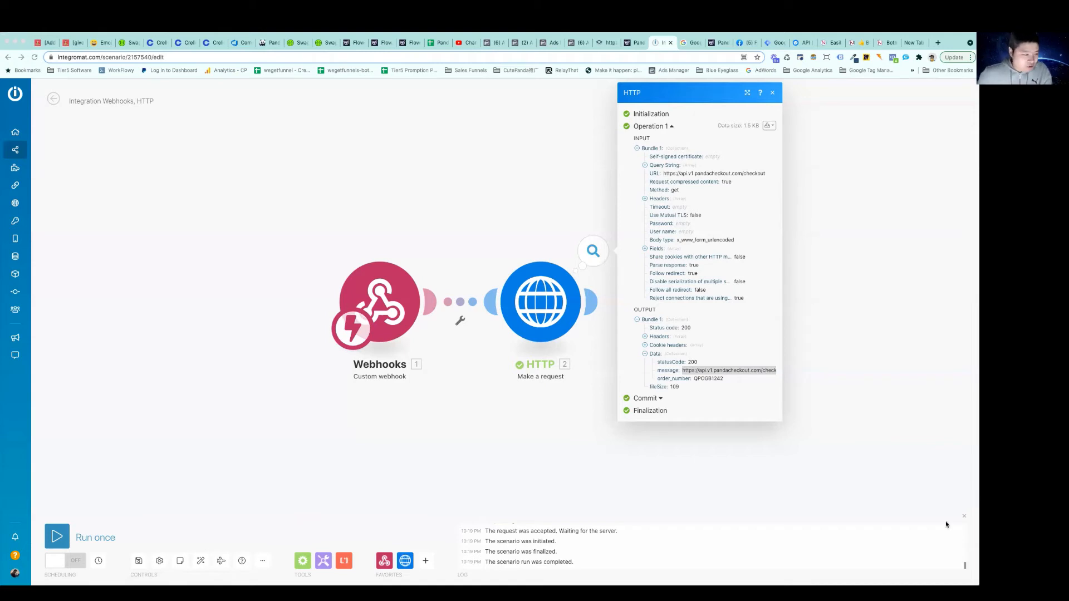
{"action": "left_click", "coordinate": [510, 233]}
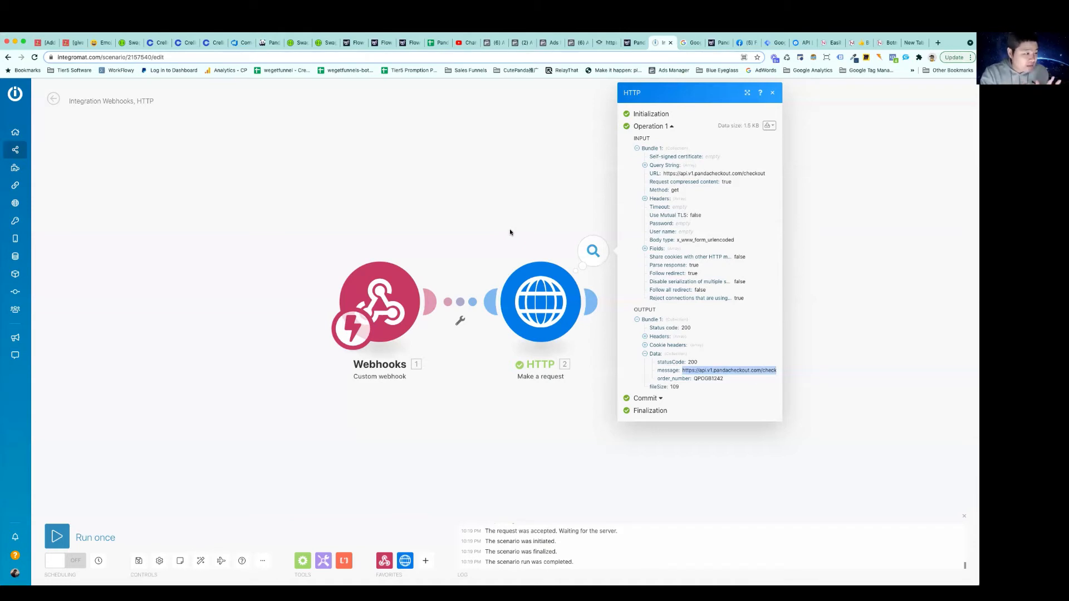
Switch to the Panda Checkout Swagger documentation, collapse POST /checkout and look at the GET /upsell/append parameters
{"action": "left_click", "coordinate": [328, 43]}
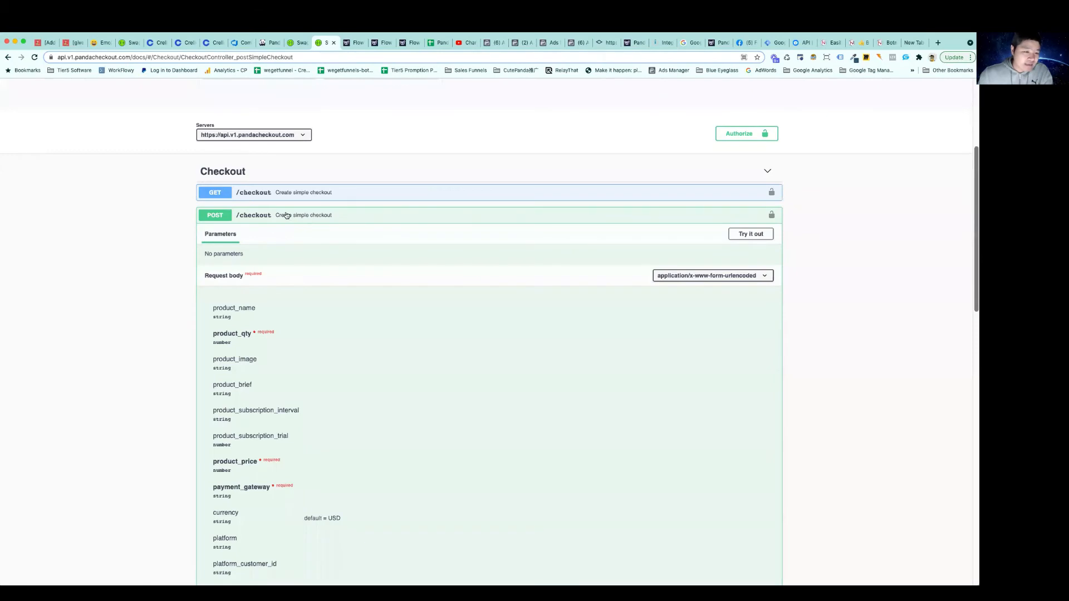
{"action": "left_click", "coordinate": [285, 215]}
{"action": "scroll", "coordinate": [320, 239], "scroll_direction": "down", "scroll_amount": 3}
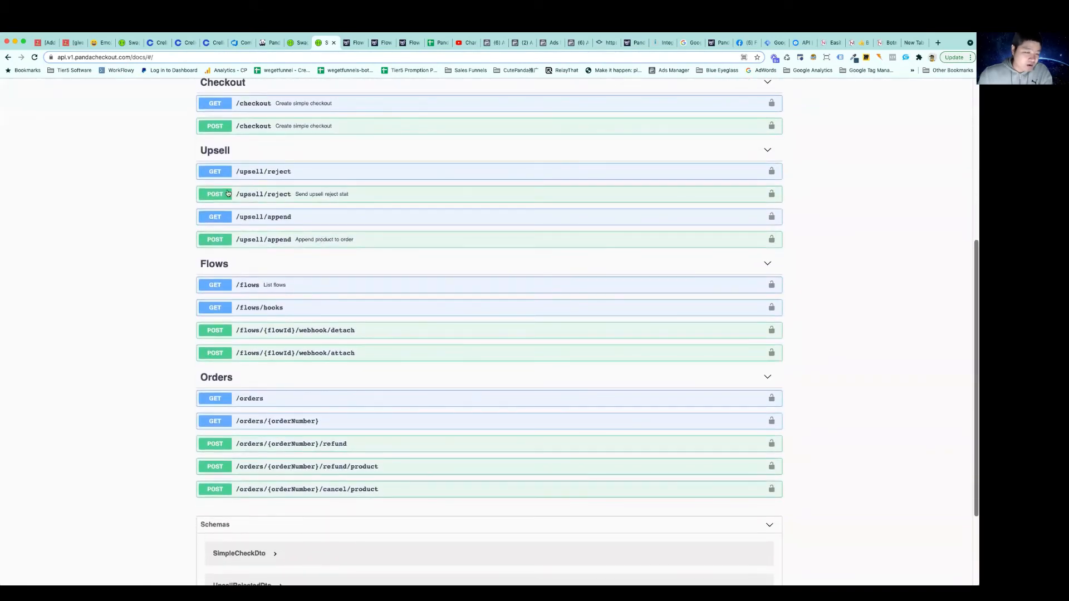
{"action": "left_click", "coordinate": [254, 219]}
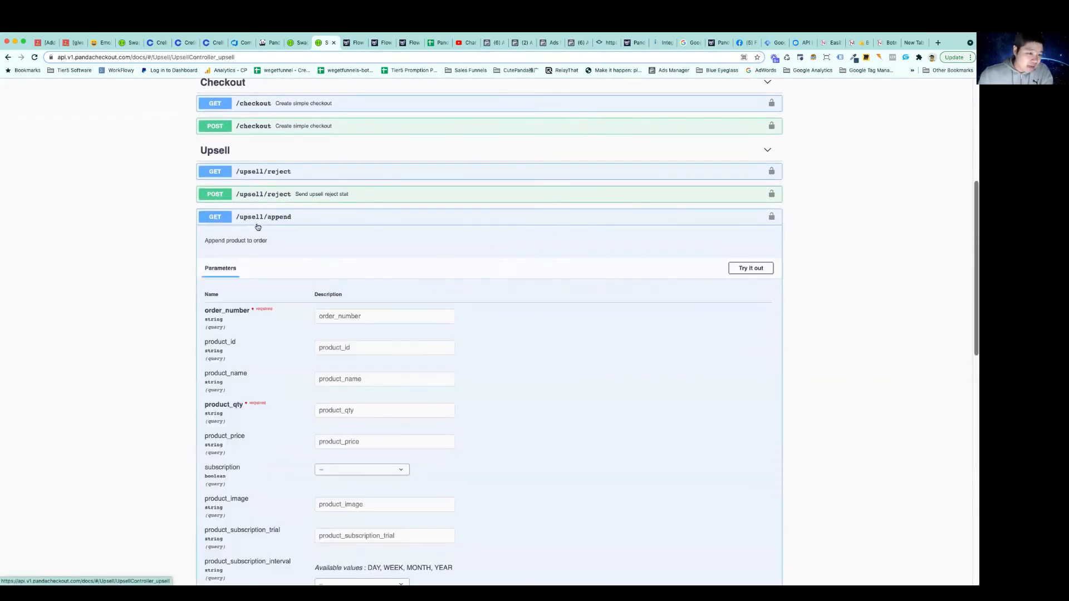
{"action": "left_click", "coordinate": [265, 218]}
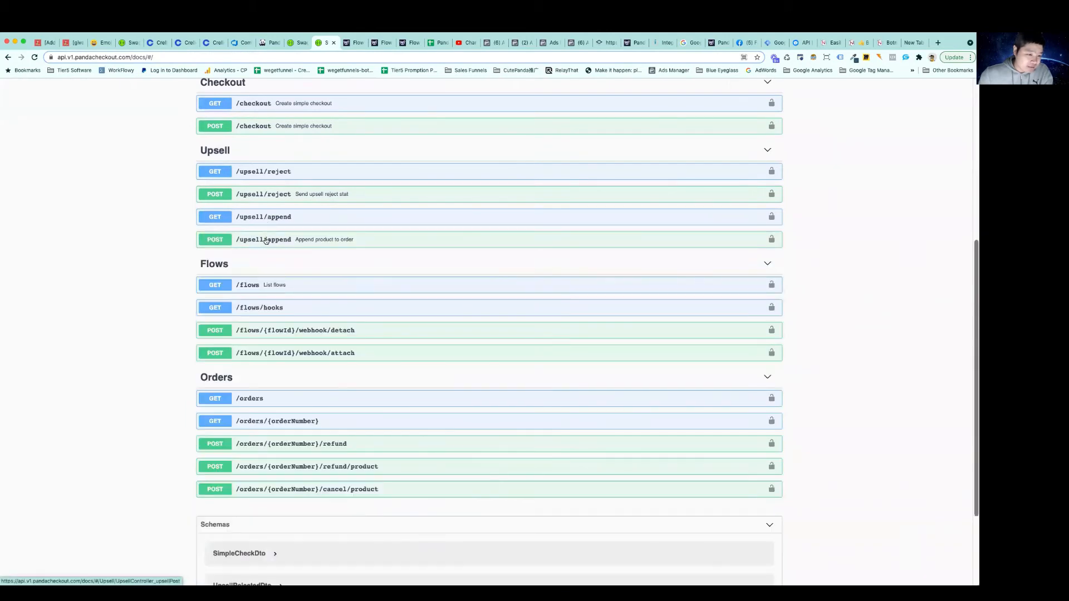
Expand POST /upsell/append in try-out mode and review its required and optional request body fields
{"action": "left_click", "coordinate": [265, 241]}
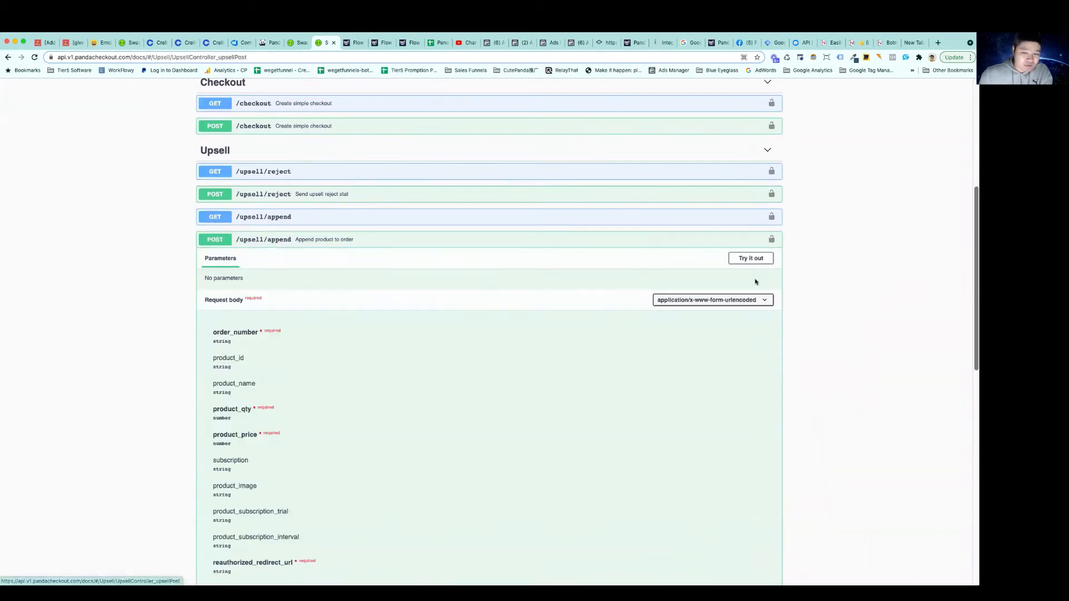
{"action": "left_click", "coordinate": [752, 259]}
{"action": "scroll", "coordinate": [474, 318], "scroll_direction": "down", "scroll_amount": 2}
{"action": "scroll", "coordinate": [474, 318], "scroll_direction": "down", "scroll_amount": 5}
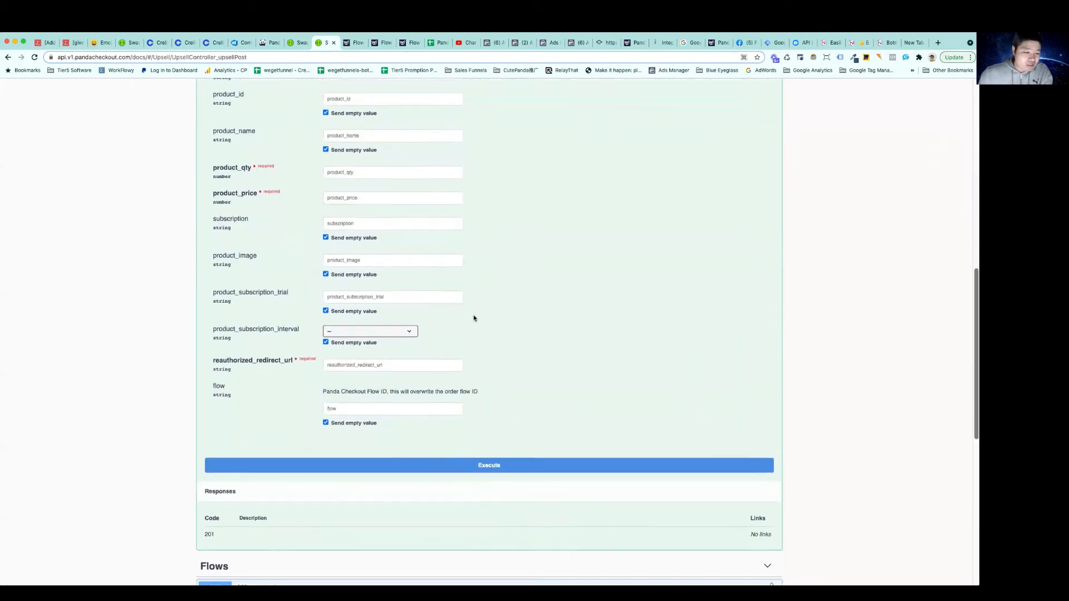
{"action": "scroll", "coordinate": [474, 318], "scroll_direction": "up", "scroll_amount": 3}
{"action": "scroll", "coordinate": [474, 318], "scroll_direction": "up", "scroll_amount": 3}
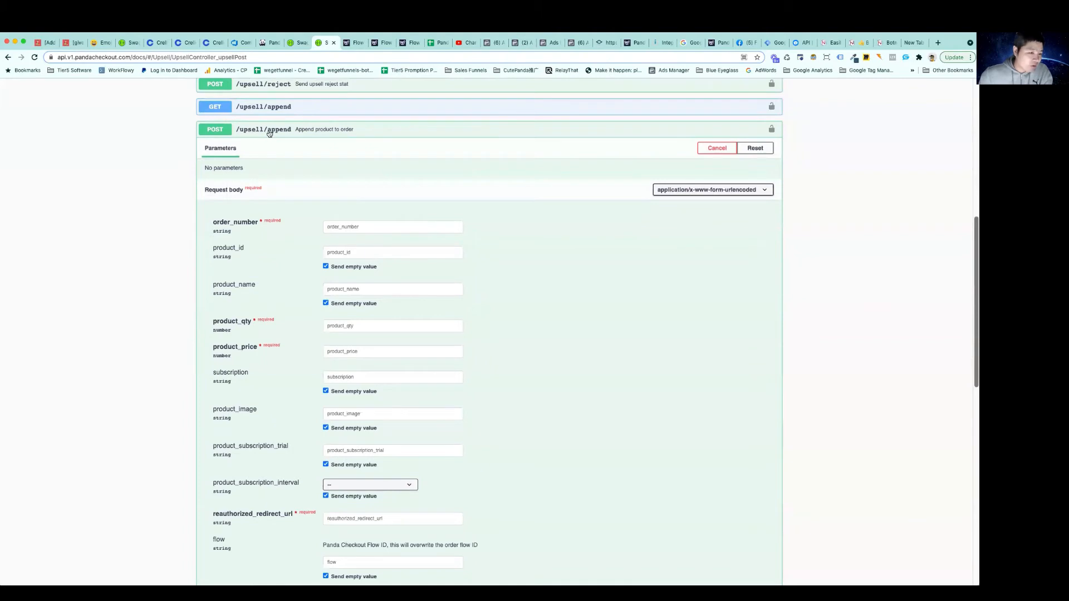
Locate the order number in the response data of Integromat's HTTP module output and return to the POST /upsell/append form
{"action": "left_click", "coordinate": [348, 227]}
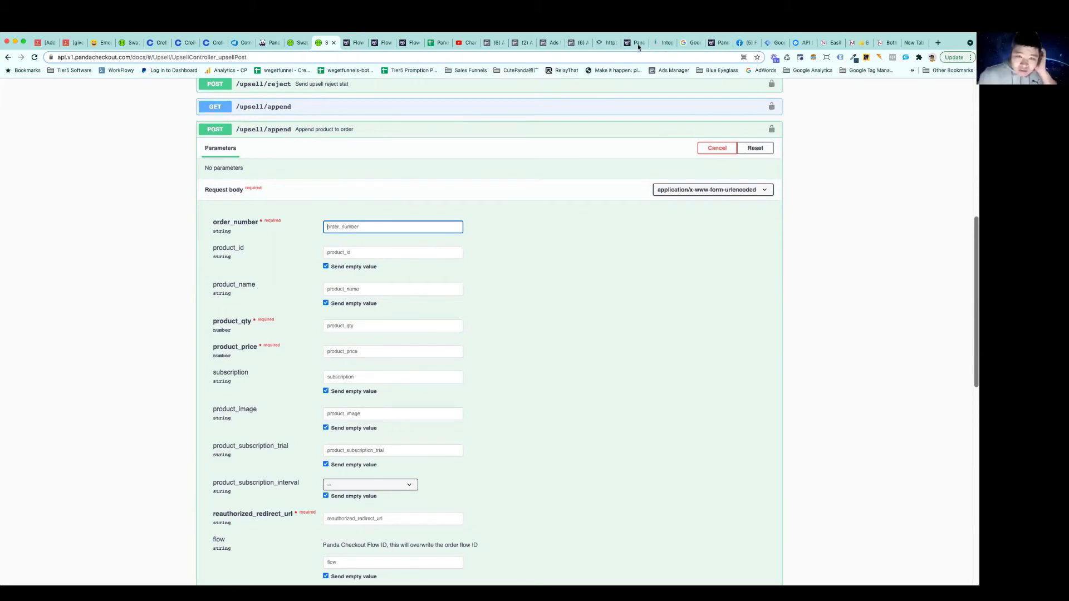
{"action": "left_click", "coordinate": [668, 48]}
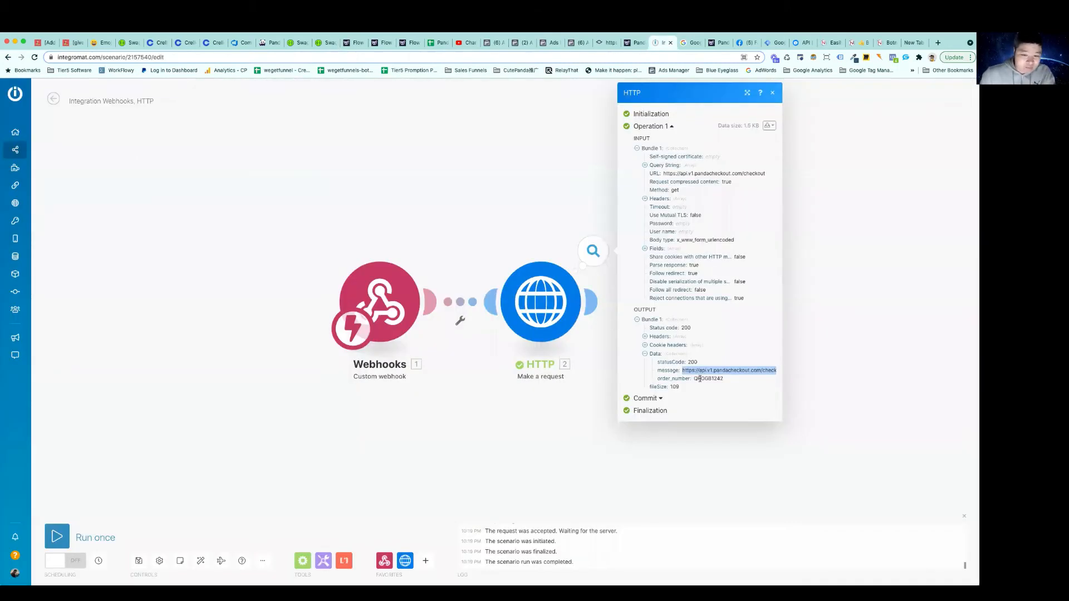
{"action": "left_click_drag", "start_coordinate": [694, 378], "coordinate": [727, 381]}
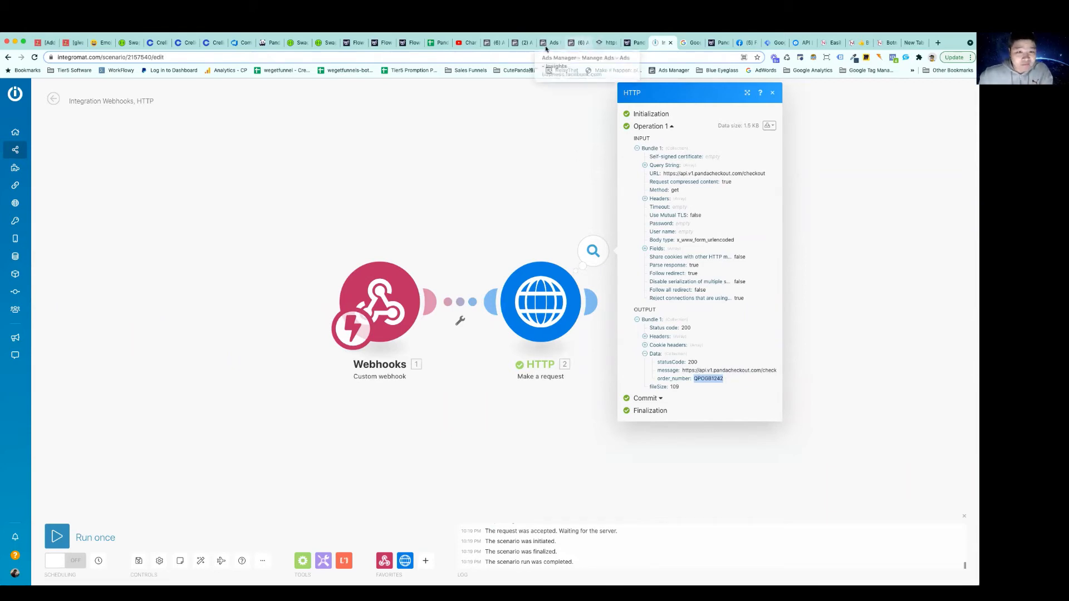
{"action": "left_click", "coordinate": [327, 45]}
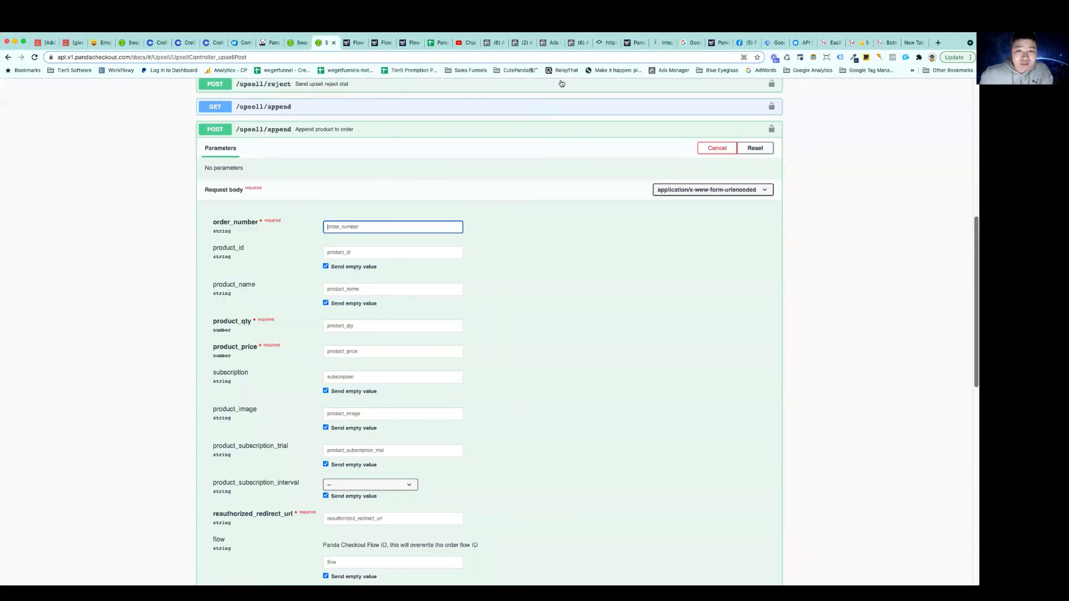
Switch to the Panda Checkout app, open the orders list and expand the newest $49.00 order's charge details
{"action": "left_click", "coordinate": [270, 43]}
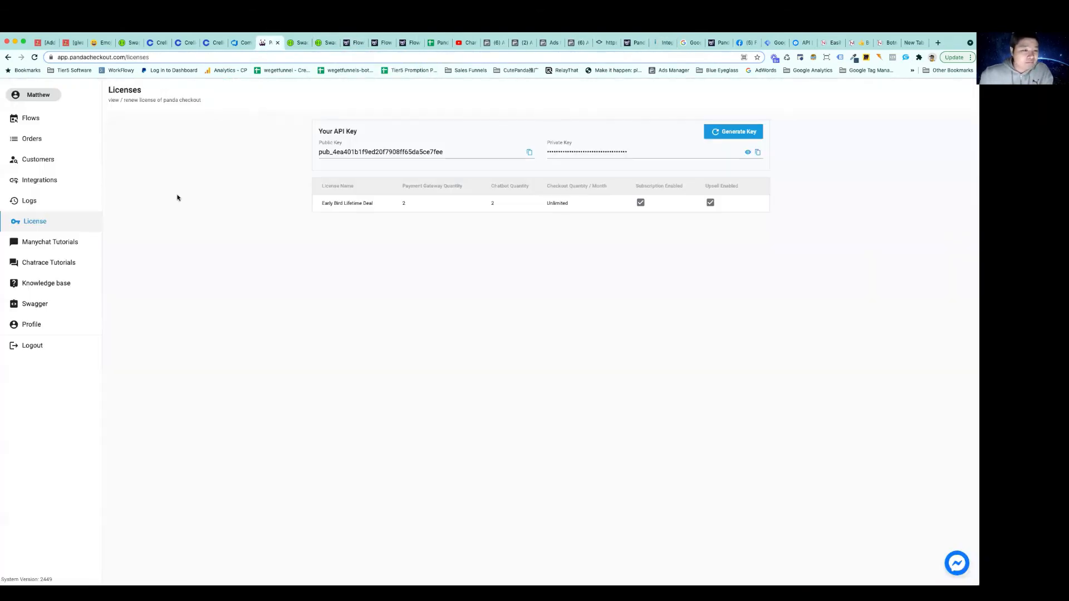
{"action": "left_click", "coordinate": [48, 140]}
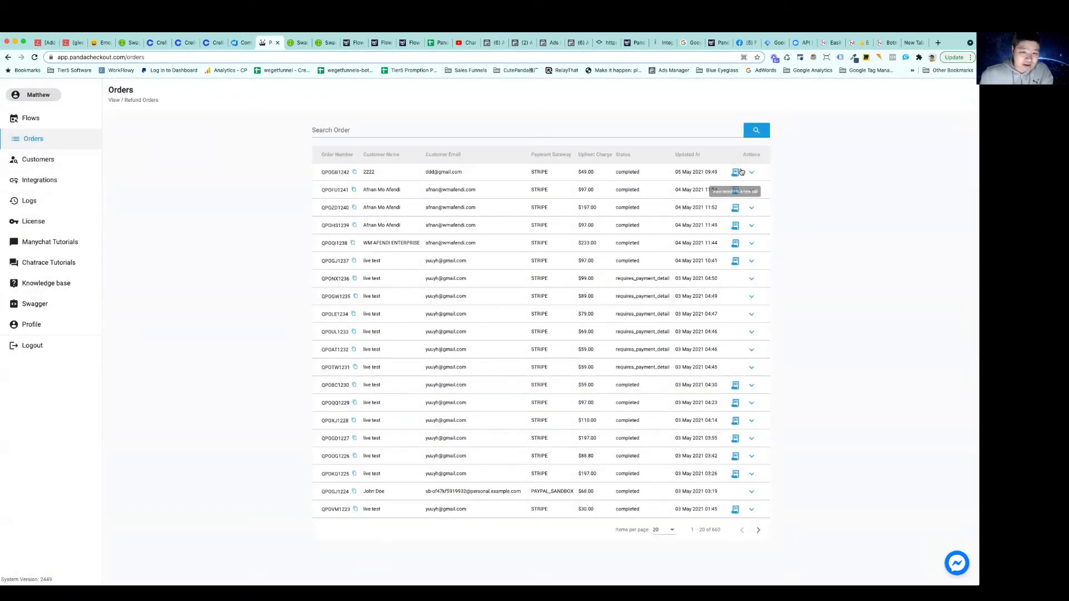
{"action": "left_click", "coordinate": [751, 173]}
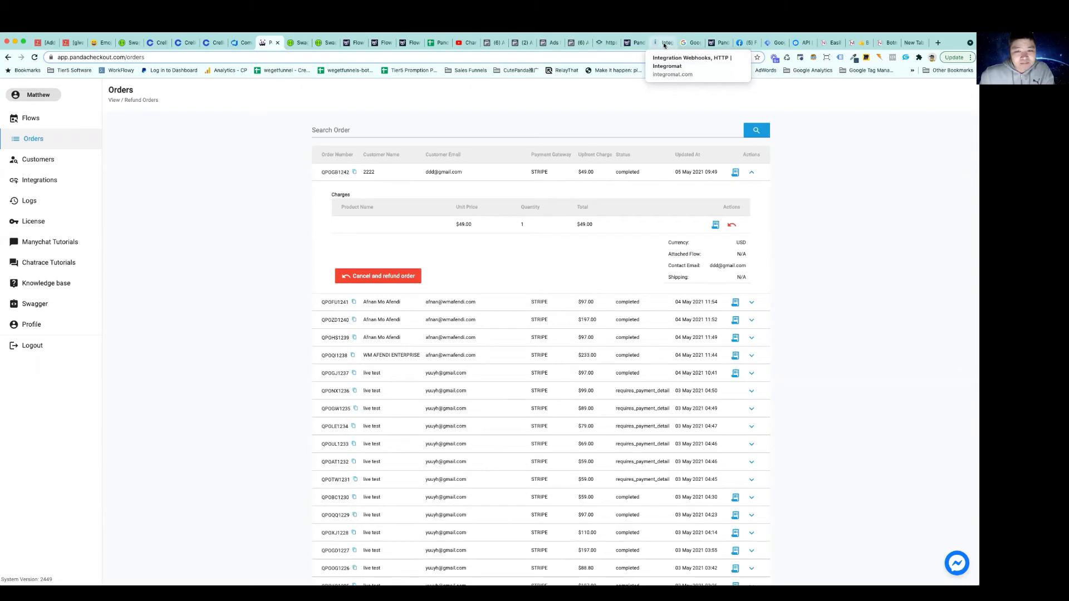
Copy the newest order's number from the Panda Checkout orders list into the order_number field of POST /upsell/append in Swagger
{"action": "left_click", "coordinate": [331, 44]}
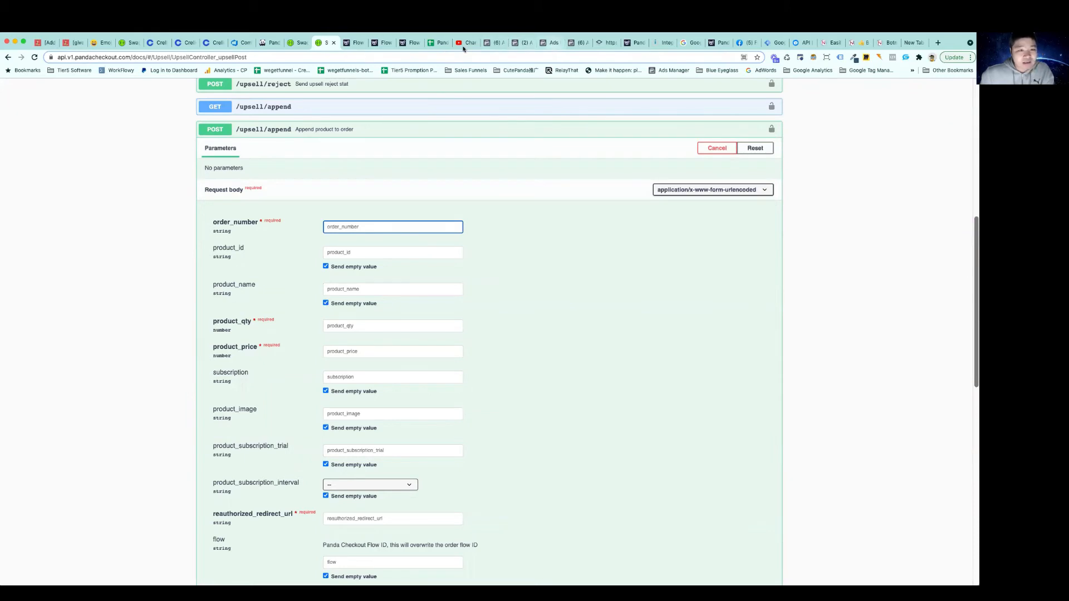
{"action": "left_click", "coordinate": [271, 43]}
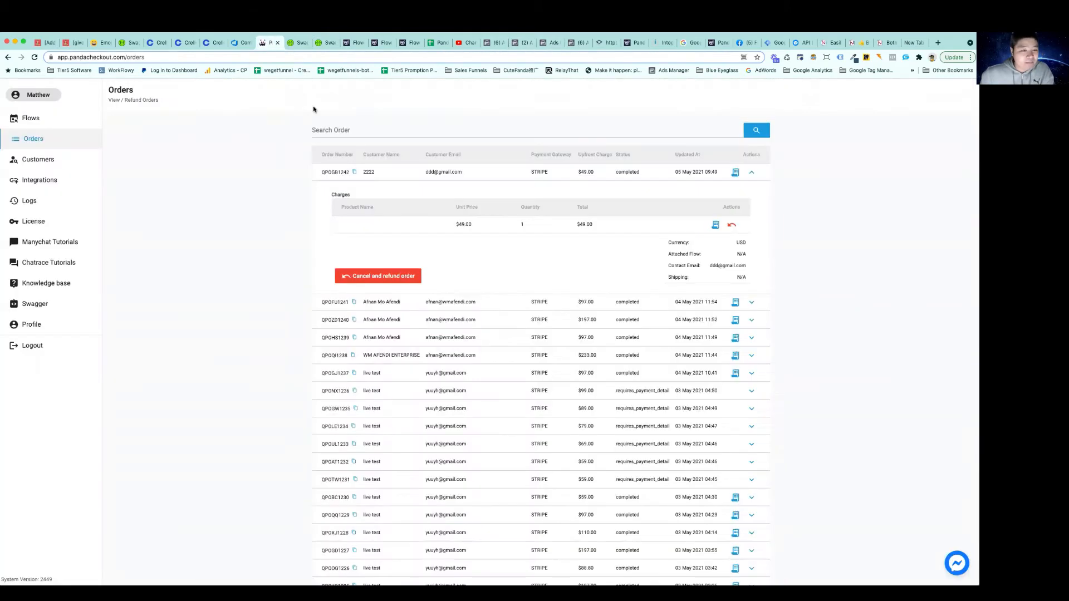
{"action": "left_click", "coordinate": [355, 173]}
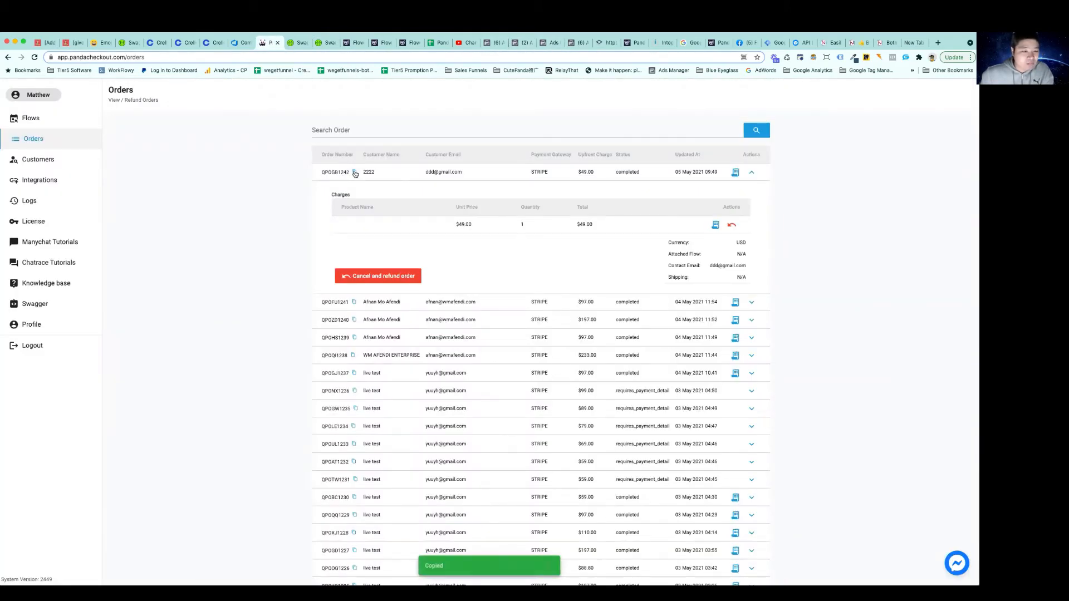
{"action": "left_click", "coordinate": [331, 44]}
{"action": "key", "text": "super+v"}
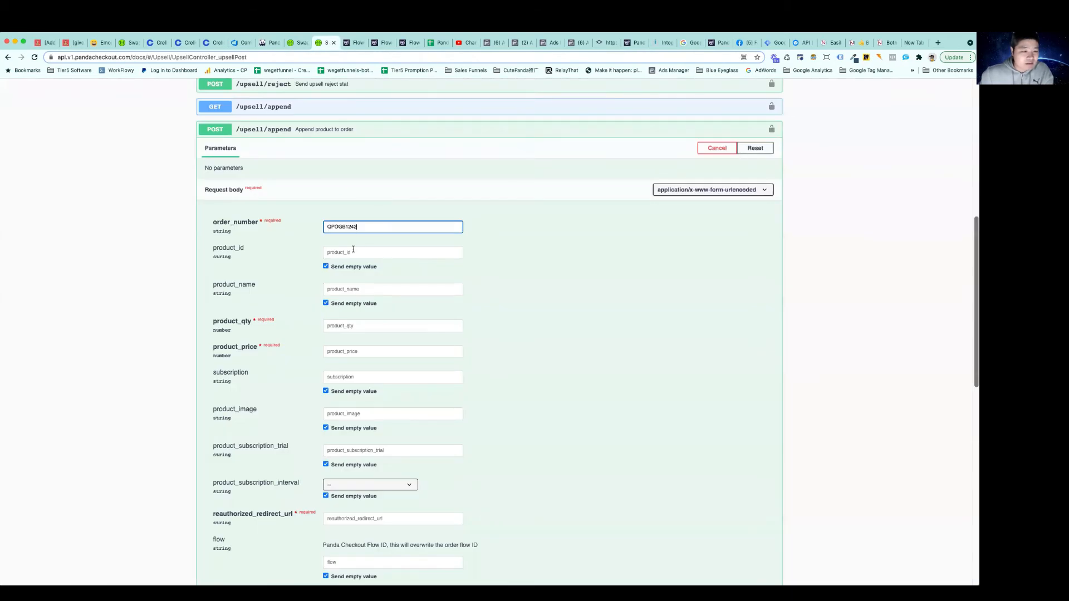
Set product_qty to 1 and product_price to 100 in the append request body
{"action": "scroll", "coordinate": [355, 252], "scroll_direction": "down", "scroll_amount": 3}
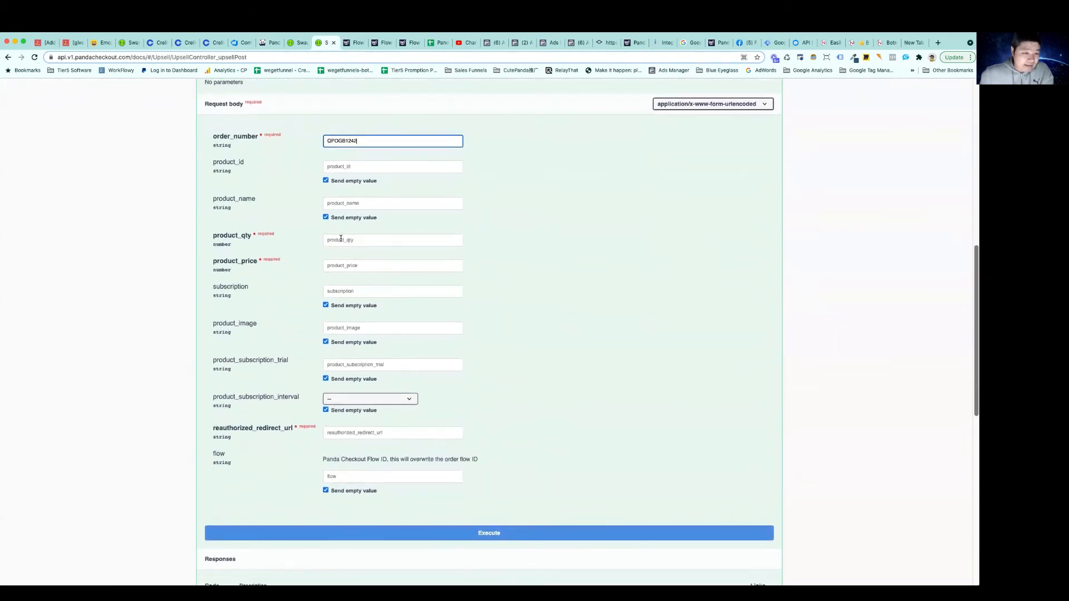
{"action": "left_click", "coordinate": [342, 249]}
{"action": "type", "text": "1"}
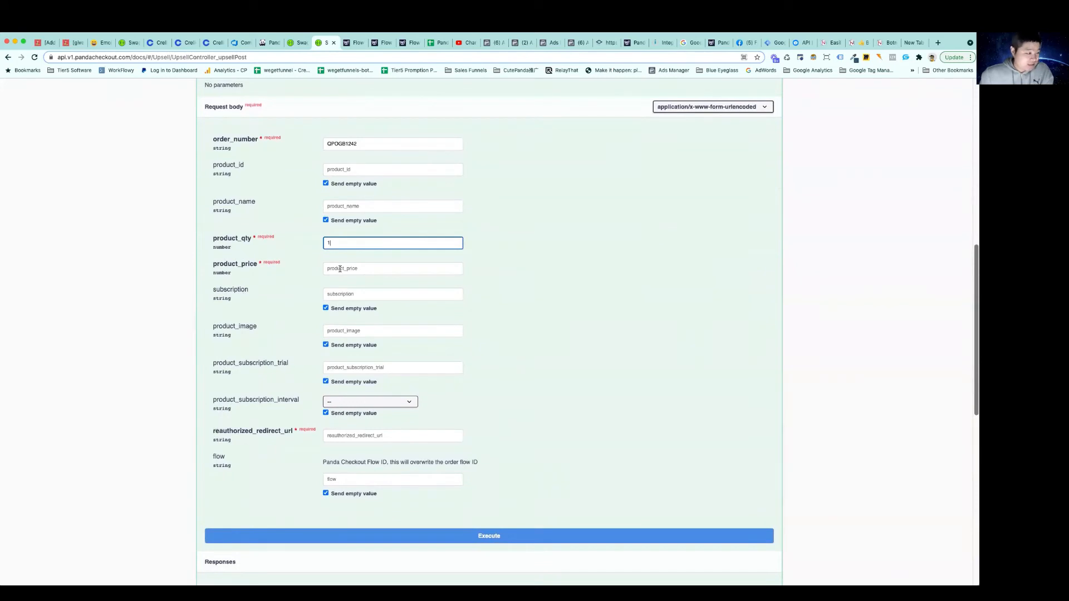
{"action": "left_click", "coordinate": [344, 267]}
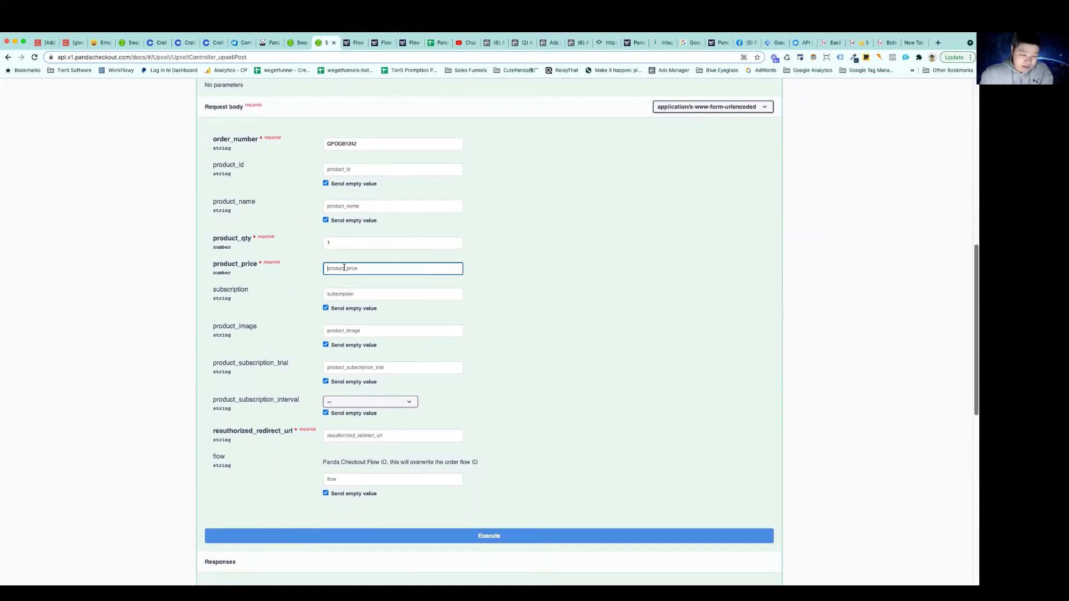
{"action": "type", "text": "100"}
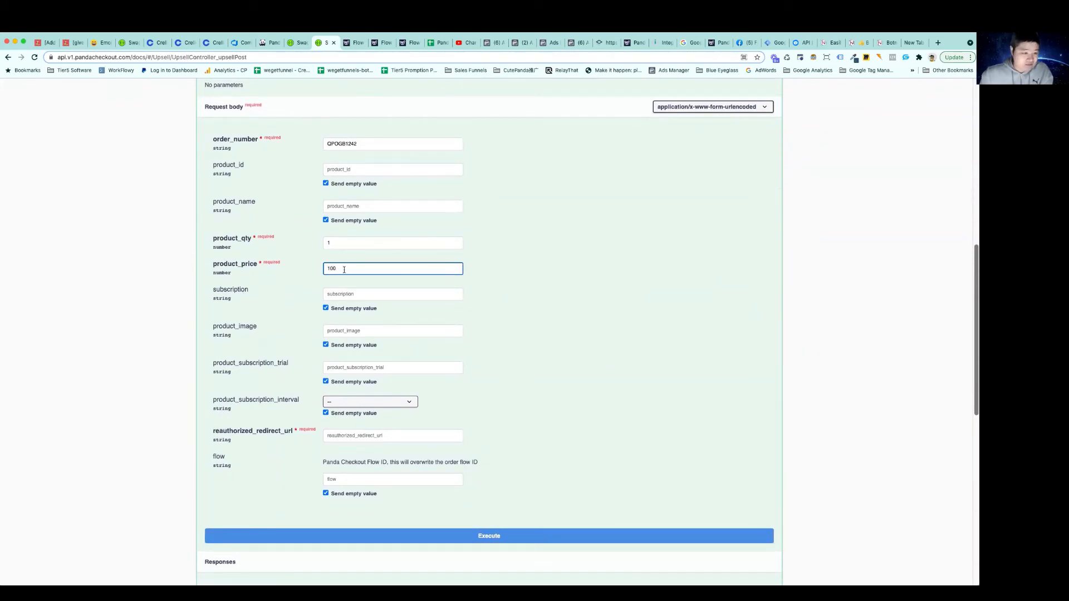
{"action": "scroll", "coordinate": [352, 283], "scroll_direction": "down", "scroll_amount": 5}
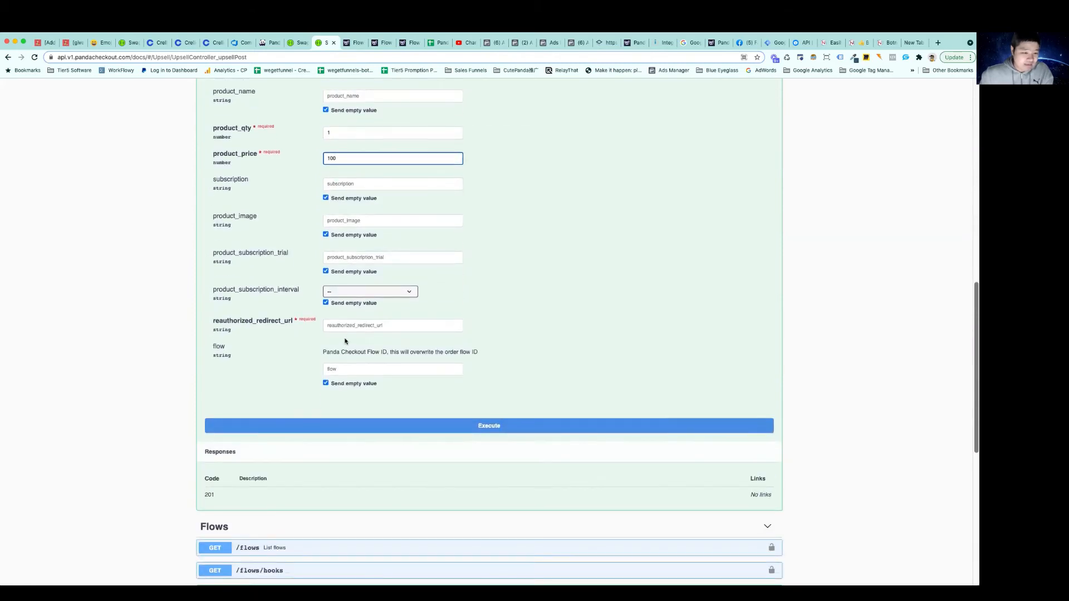
{"action": "left_click", "coordinate": [343, 322]}
{"action": "type", "text": "http://www.facebook.co"}
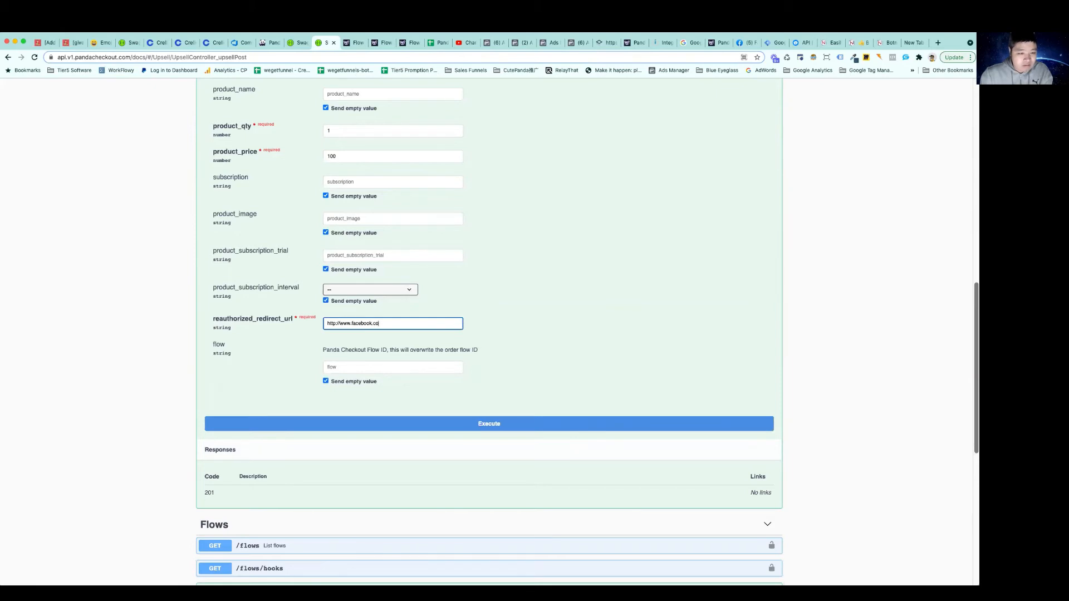
{"action": "type", "text": "m"}
Enter "upsell from swagger" as the product_name of the upsell
{"action": "scroll", "coordinate": [398, 290], "scroll_direction": "up", "scroll_amount": 4}
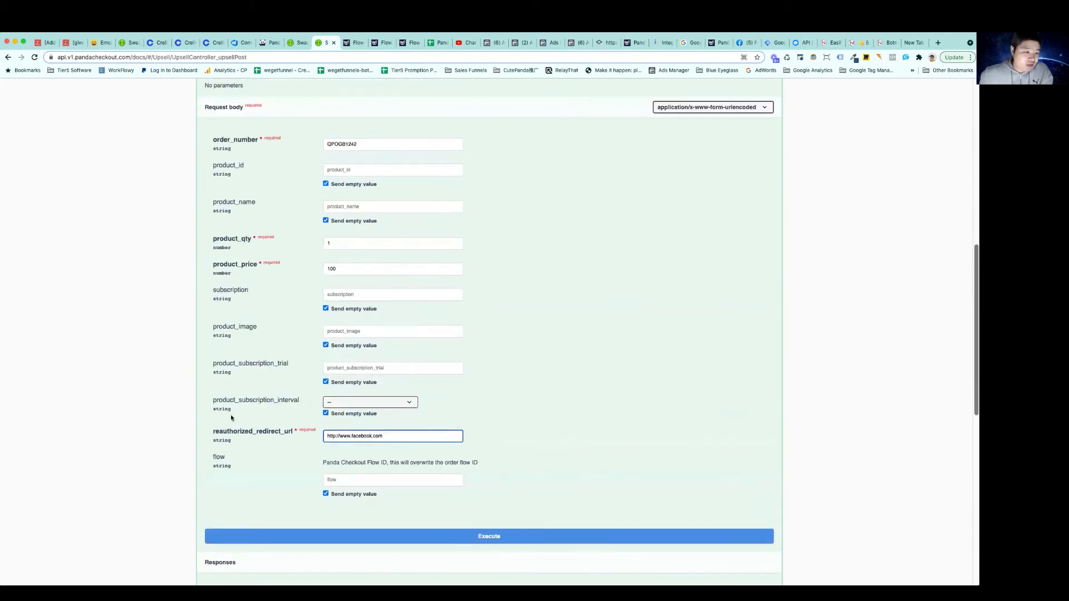
{"action": "scroll", "coordinate": [265, 322], "scroll_direction": "up", "scroll_amount": 1}
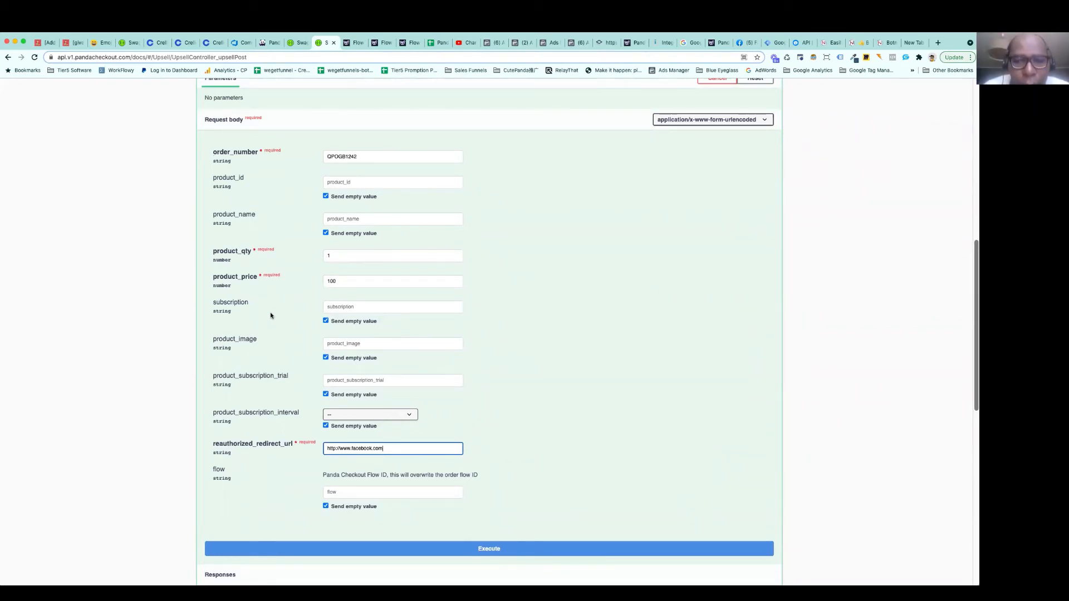
{"action": "left_click", "coordinate": [337, 214]}
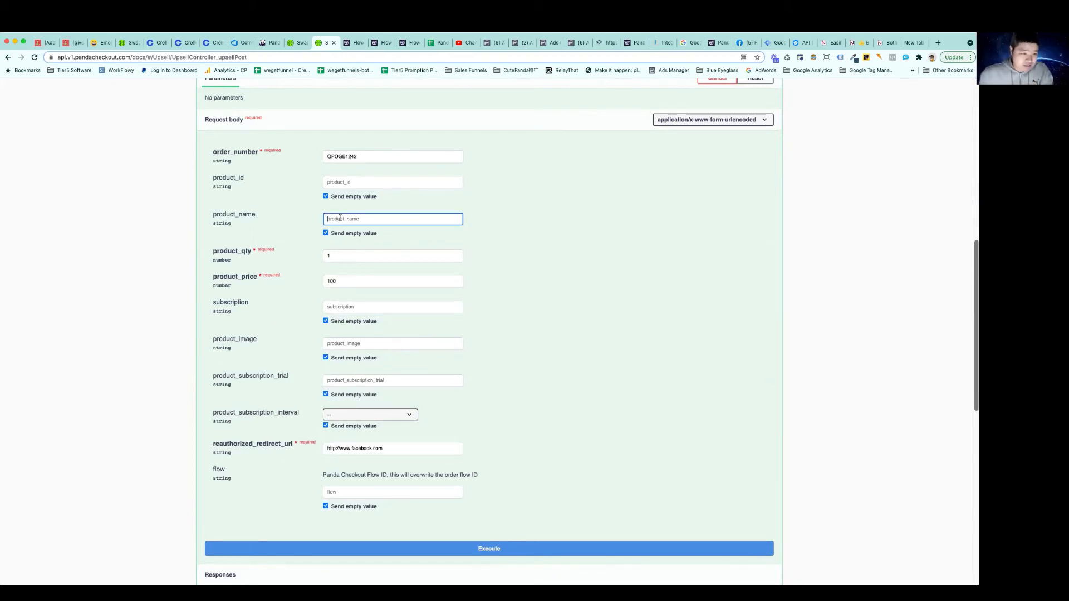
{"action": "type", "text": "upsell"}
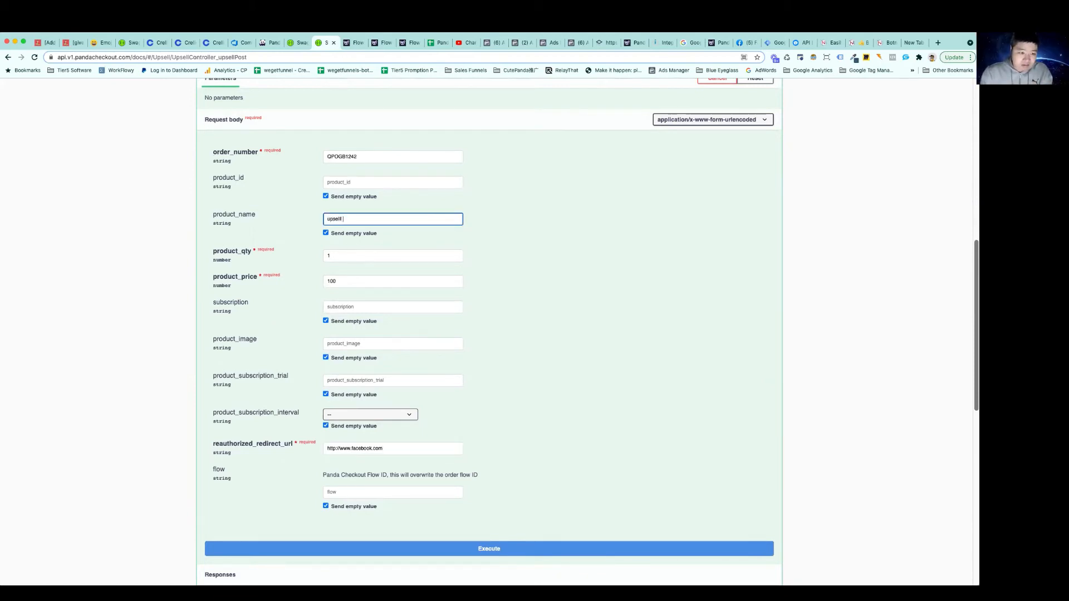
{"action": "type", "text": " from swagger"}
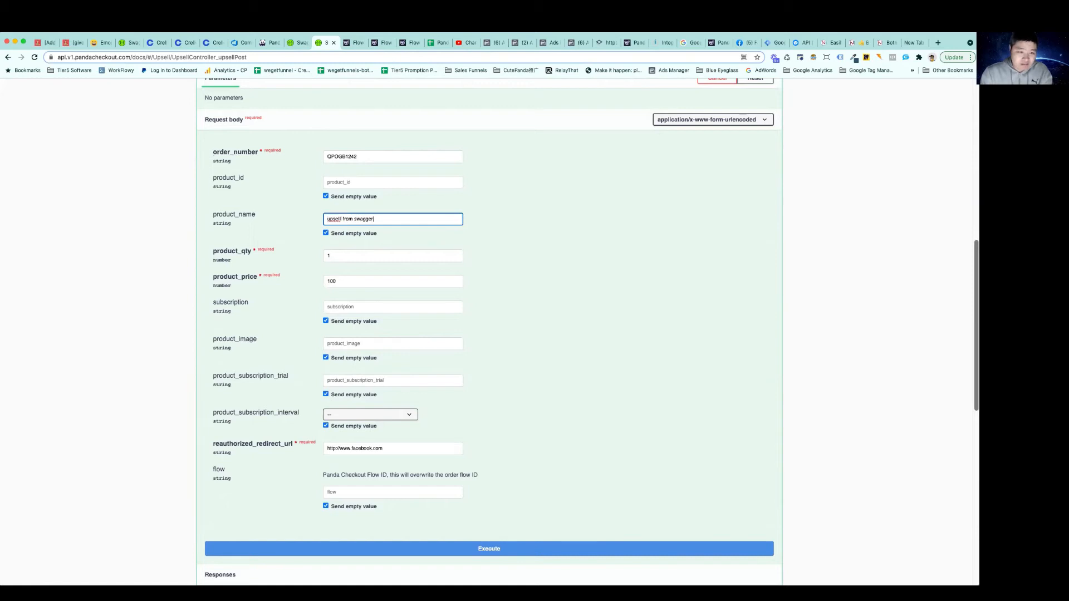
Execute the POST /upsell/append request and inspect its request URL and server response
{"action": "scroll", "coordinate": [473, 341], "scroll_direction": "down", "scroll_amount": 3}
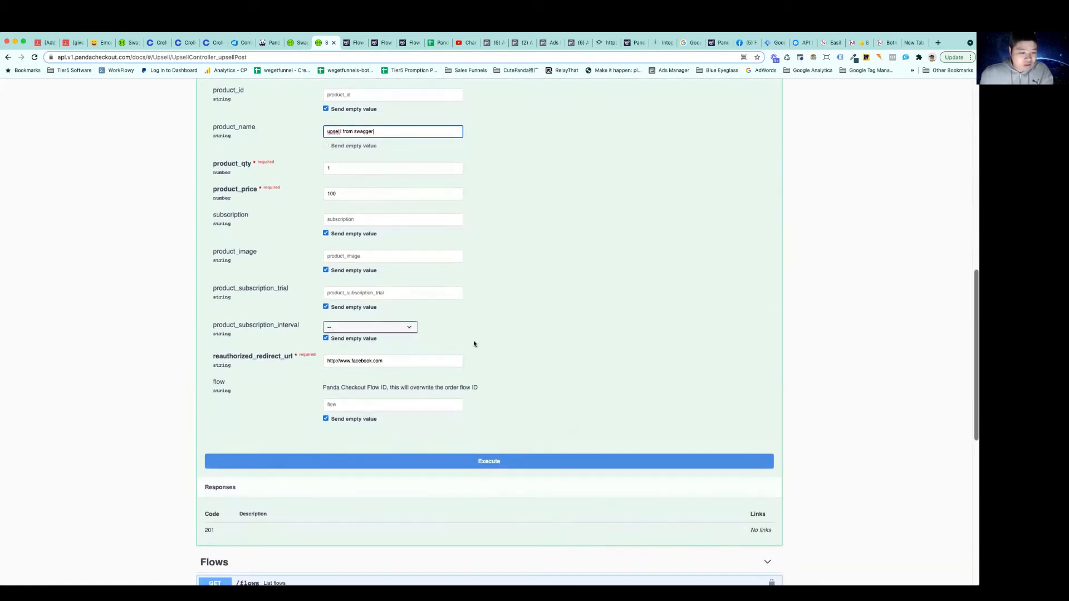
{"action": "scroll", "coordinate": [473, 341], "scroll_direction": "down", "scroll_amount": 4}
{"action": "left_click", "coordinate": [483, 335]}
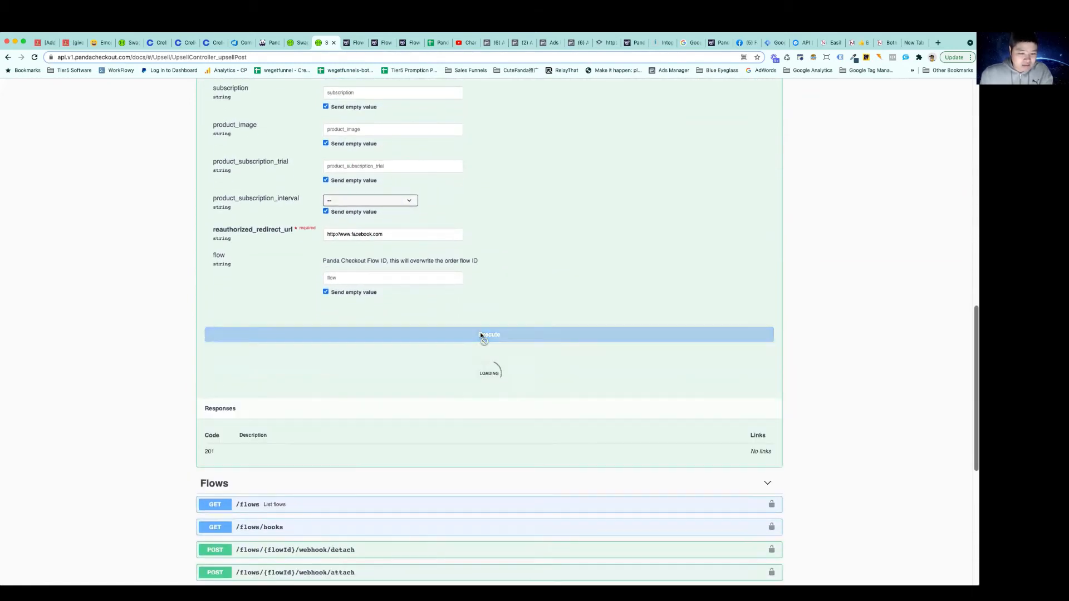
{"action": "scroll", "coordinate": [448, 368], "scroll_direction": "down", "scroll_amount": 4}
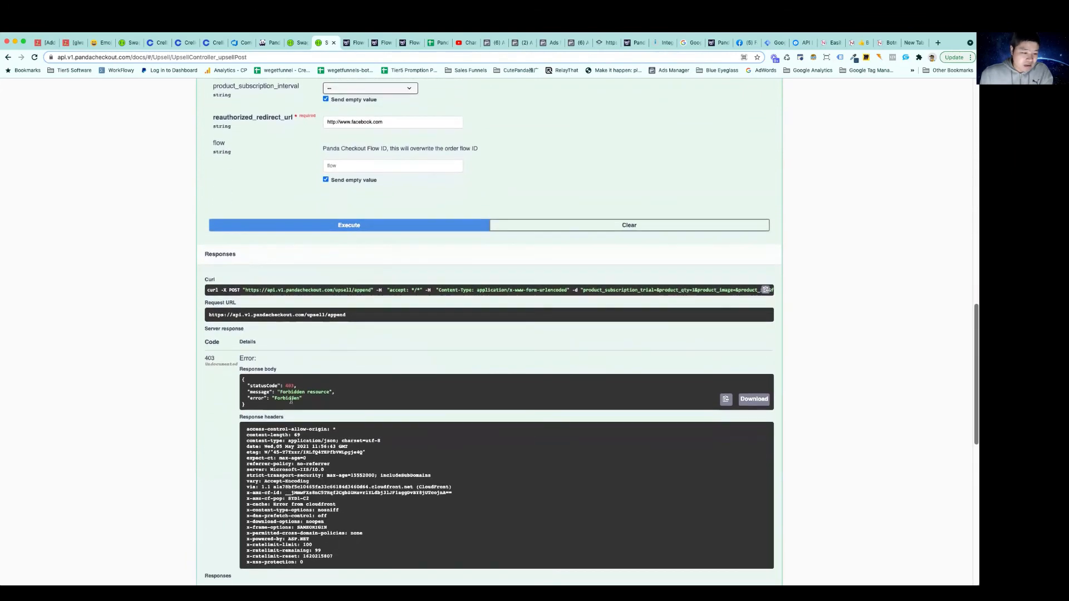
{"action": "triple_click", "coordinate": [324, 315]}
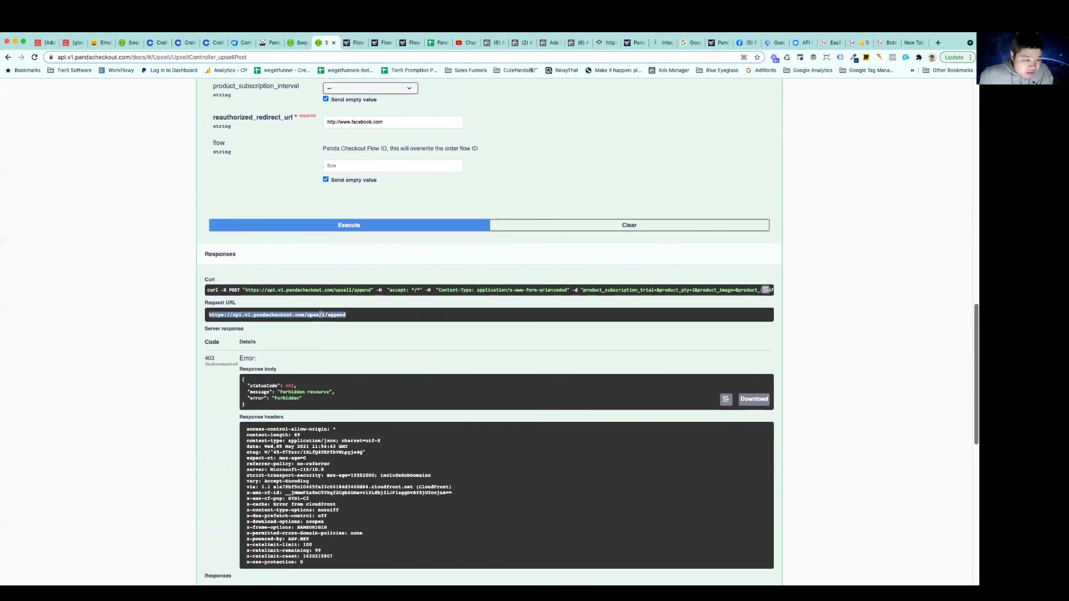
Recheck the order number and the other request body values, and execute the append request again
{"action": "scroll", "coordinate": [361, 320], "scroll_direction": "up", "scroll_amount": 5}
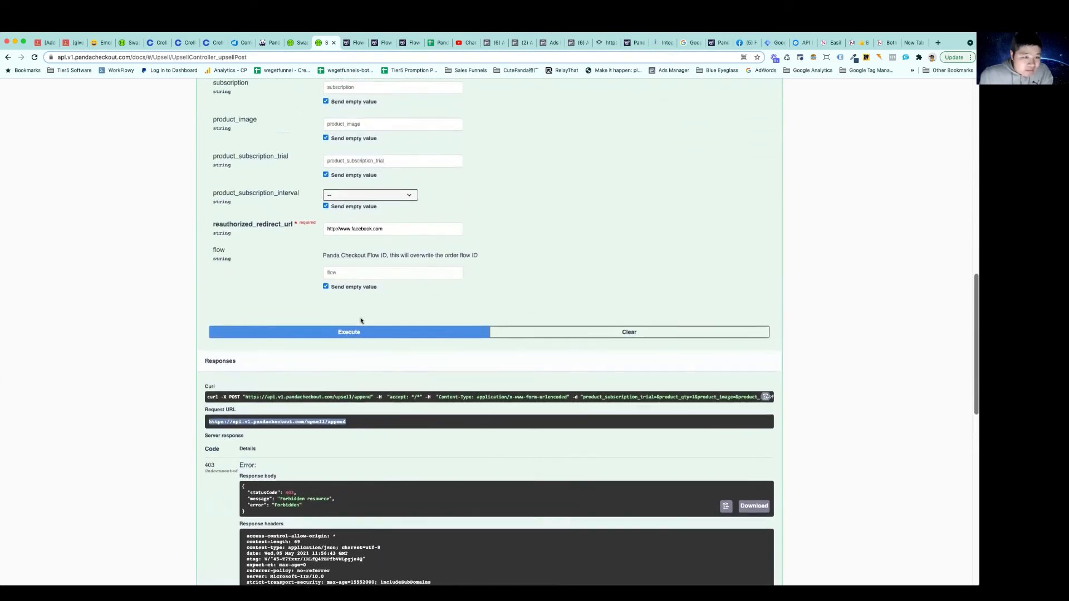
{"action": "scroll", "coordinate": [361, 321], "scroll_direction": "up", "scroll_amount": 2}
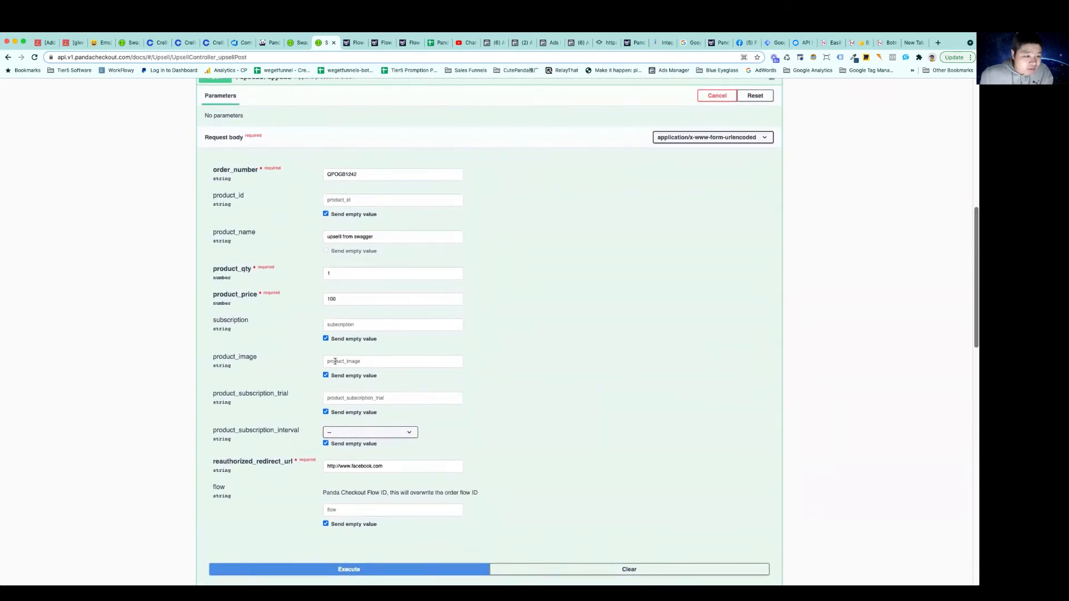
{"action": "left_click", "coordinate": [354, 175]}
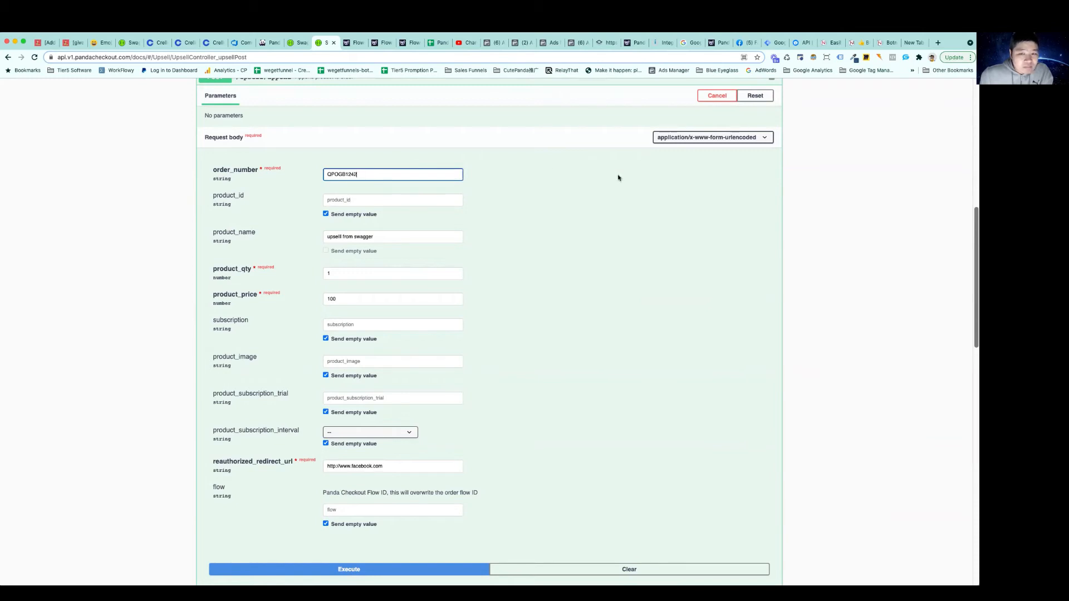
{"action": "scroll", "coordinate": [597, 195], "scroll_direction": "up", "scroll_amount": 2}
{"action": "scroll", "coordinate": [597, 194], "scroll_direction": "down", "scroll_amount": 10}
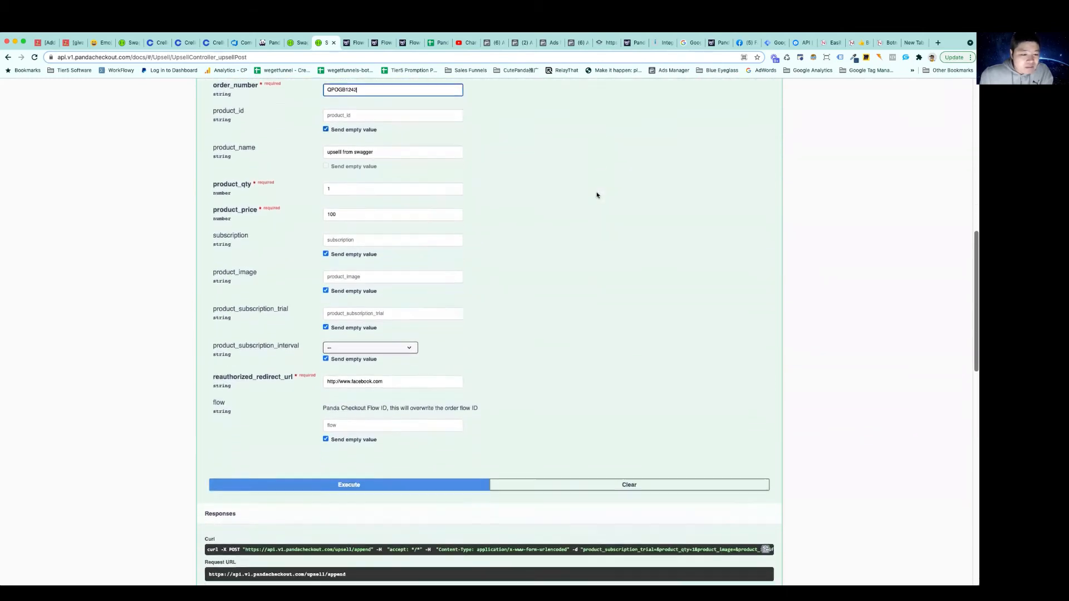
{"action": "scroll", "coordinate": [597, 195], "scroll_direction": "down", "scroll_amount": 1}
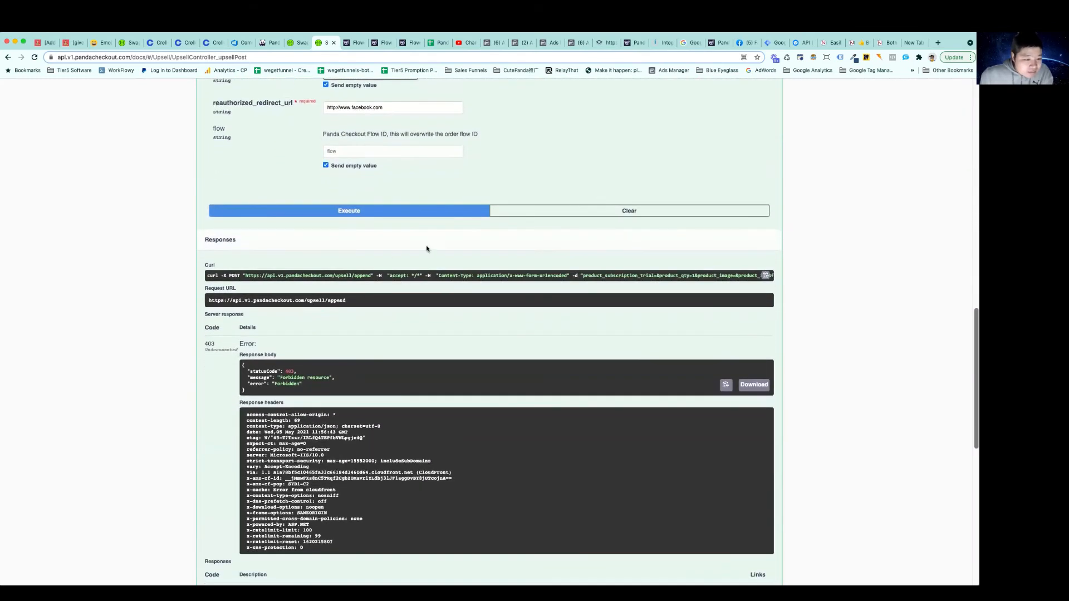
{"action": "left_click", "coordinate": [359, 212]}
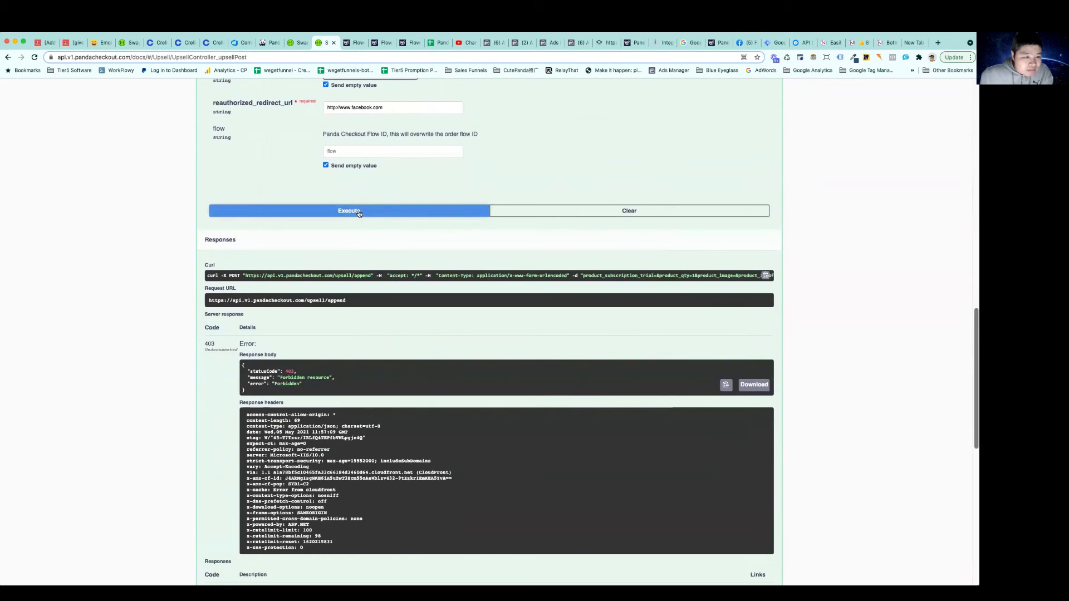
{"action": "left_click", "coordinate": [359, 213]}
Look through the product_subscription_interval options without choosing one, and return to the server response
{"action": "scroll", "coordinate": [381, 227], "scroll_direction": "up", "scroll_amount": 3}
{"action": "scroll", "coordinate": [381, 227], "scroll_direction": "up", "scroll_amount": 2}
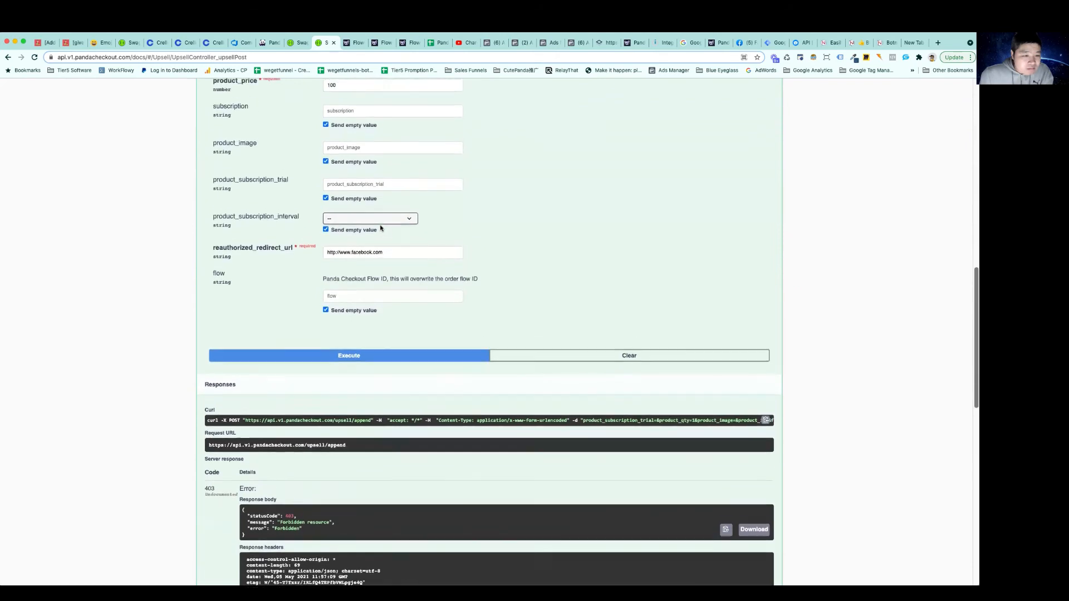
{"action": "left_click", "coordinate": [361, 231]}
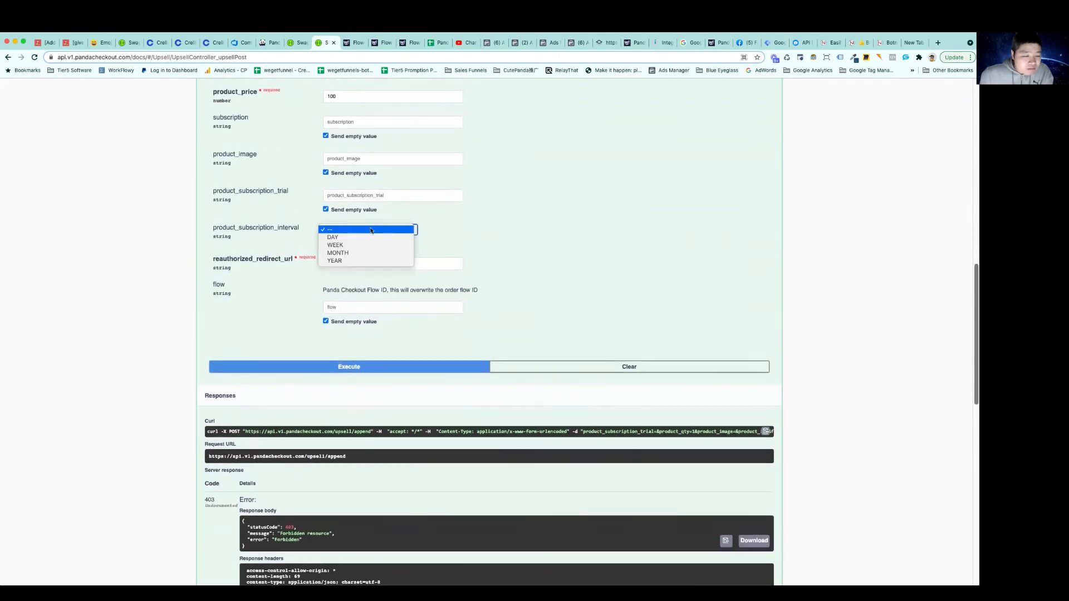
{"action": "left_click", "coordinate": [494, 229]}
{"action": "scroll", "coordinate": [494, 229], "scroll_direction": "down", "scroll_amount": 2}
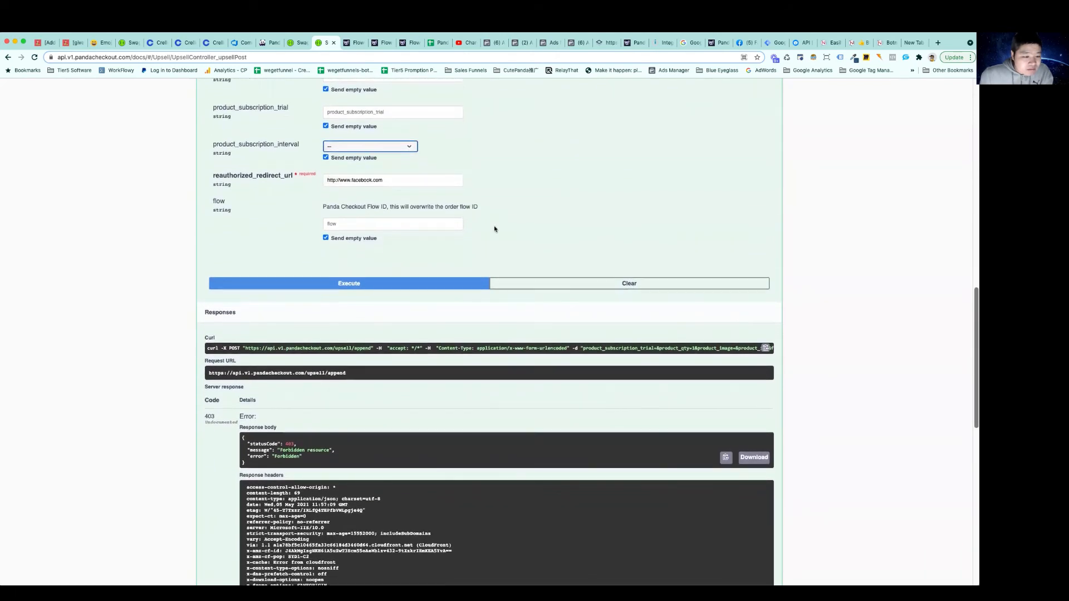
Authorize the Swagger page's x-api-key with the public API key copied from the Panda Checkout License page
{"action": "scroll", "coordinate": [494, 229], "scroll_direction": "up", "scroll_amount": 10}
{"action": "scroll", "coordinate": [494, 229], "scroll_direction": "up", "scroll_amount": 4}
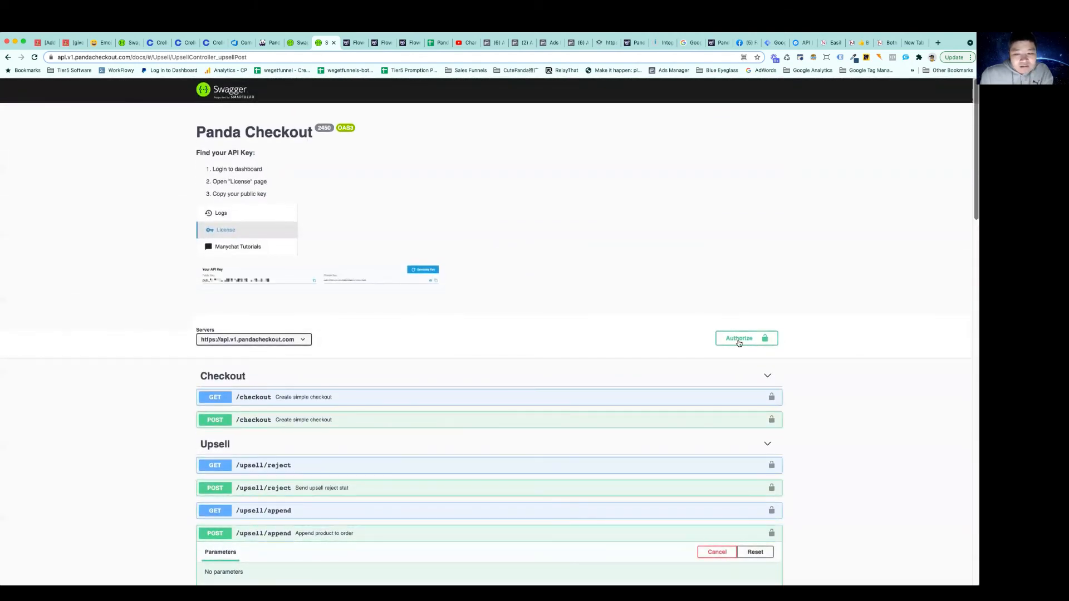
{"action": "left_click", "coordinate": [741, 338]}
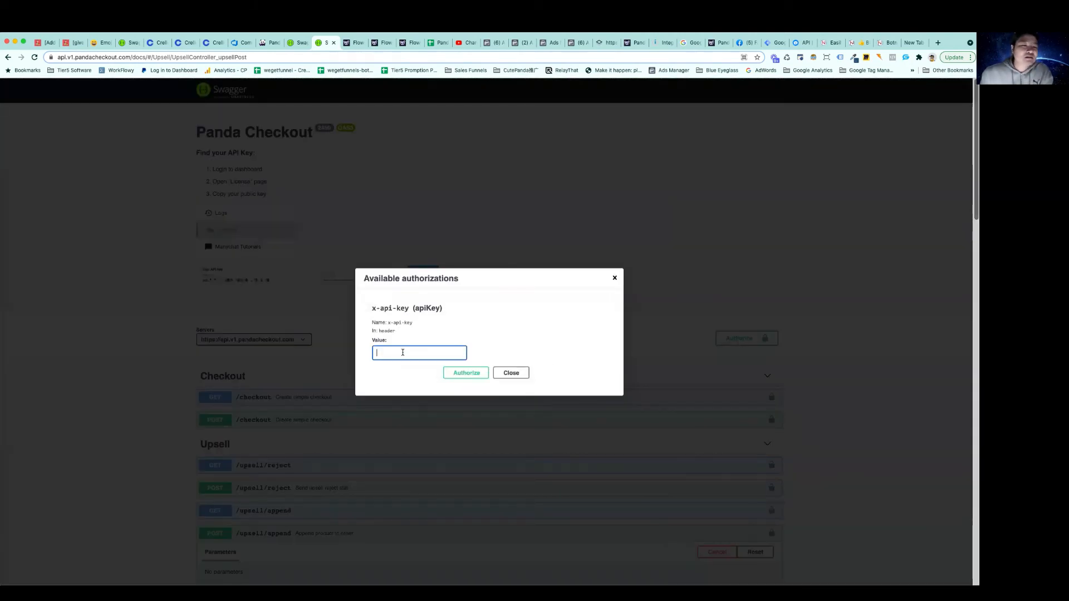
{"action": "left_click", "coordinate": [269, 43]}
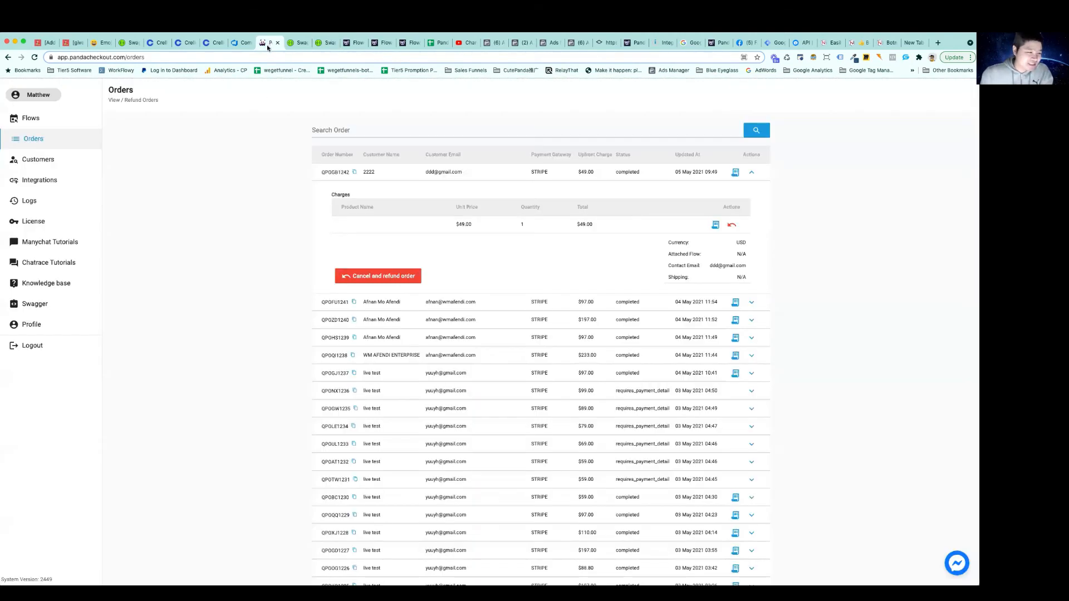
{"action": "left_click", "coordinate": [27, 218]}
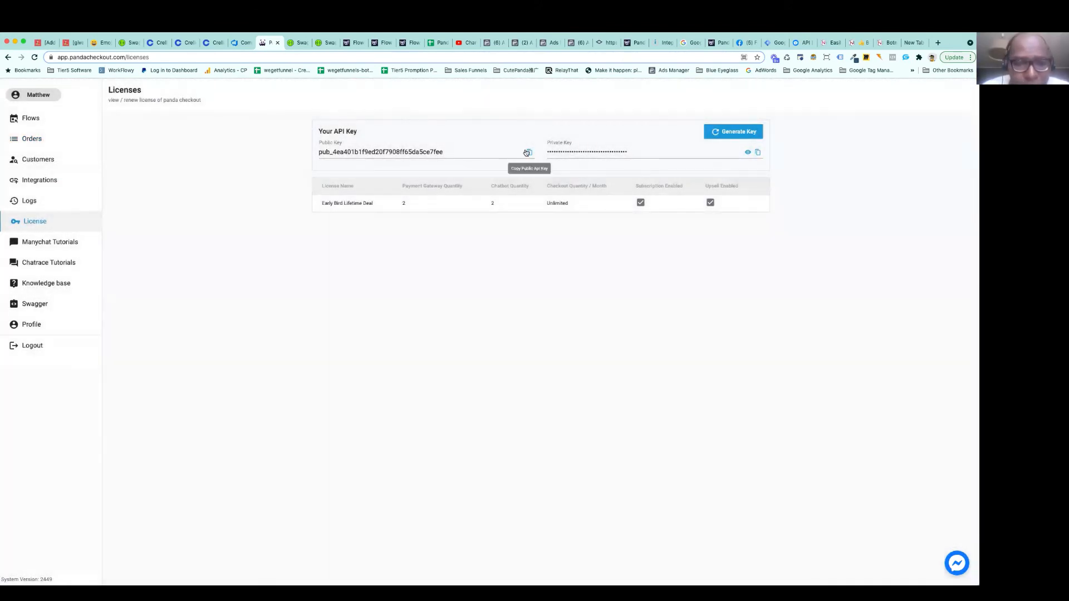
{"action": "left_click", "coordinate": [529, 152]}
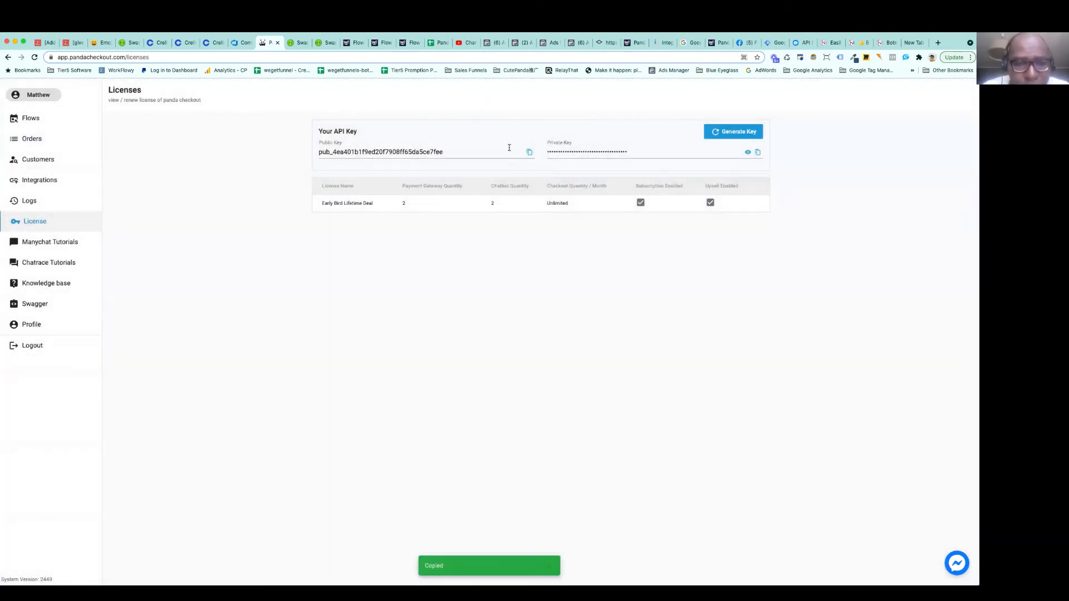
{"action": "left_click", "coordinate": [324, 43]}
{"action": "key", "text": "super+v"}
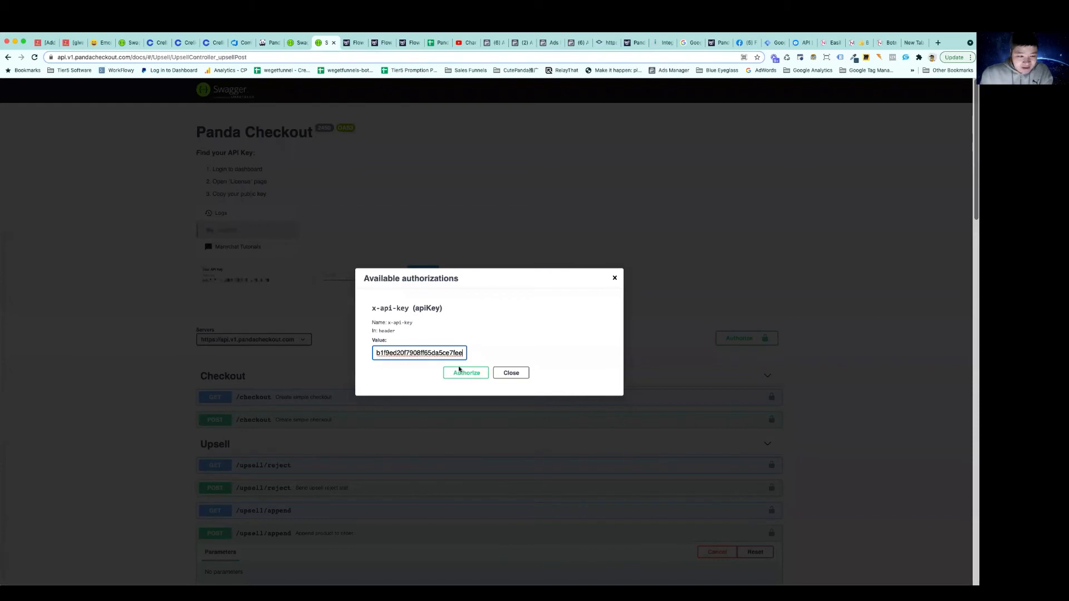
{"action": "left_click", "coordinate": [473, 373]}
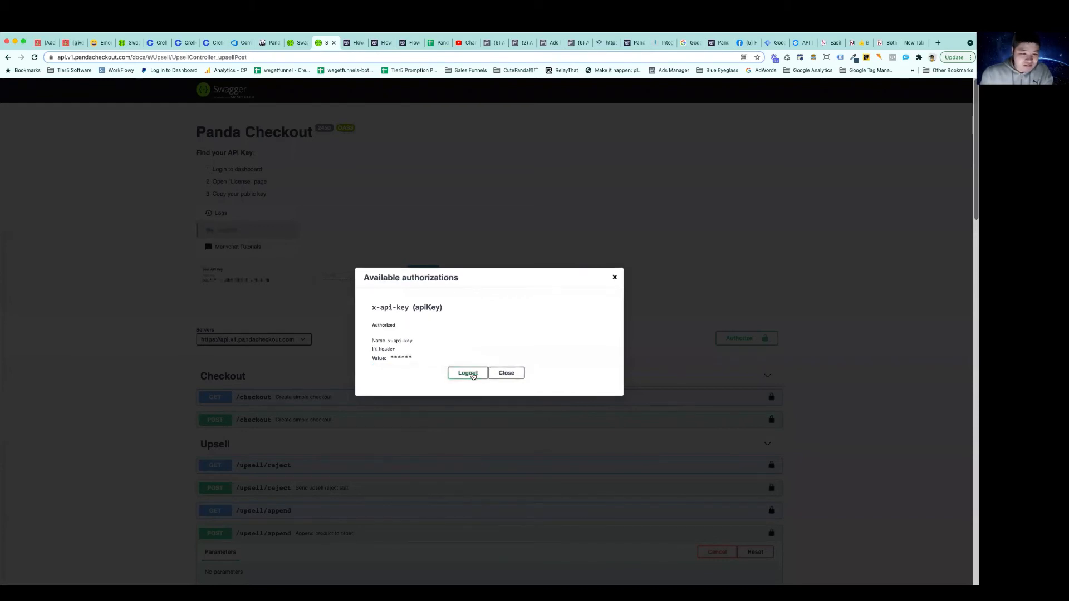
{"action": "left_click", "coordinate": [506, 372]}
Execute the POST /upsell/append request again with the authorized key and examine the server response
{"action": "scroll", "coordinate": [511, 375], "scroll_direction": "down", "scroll_amount": 6}
{"action": "scroll", "coordinate": [513, 375], "scroll_direction": "down", "scroll_amount": 7}
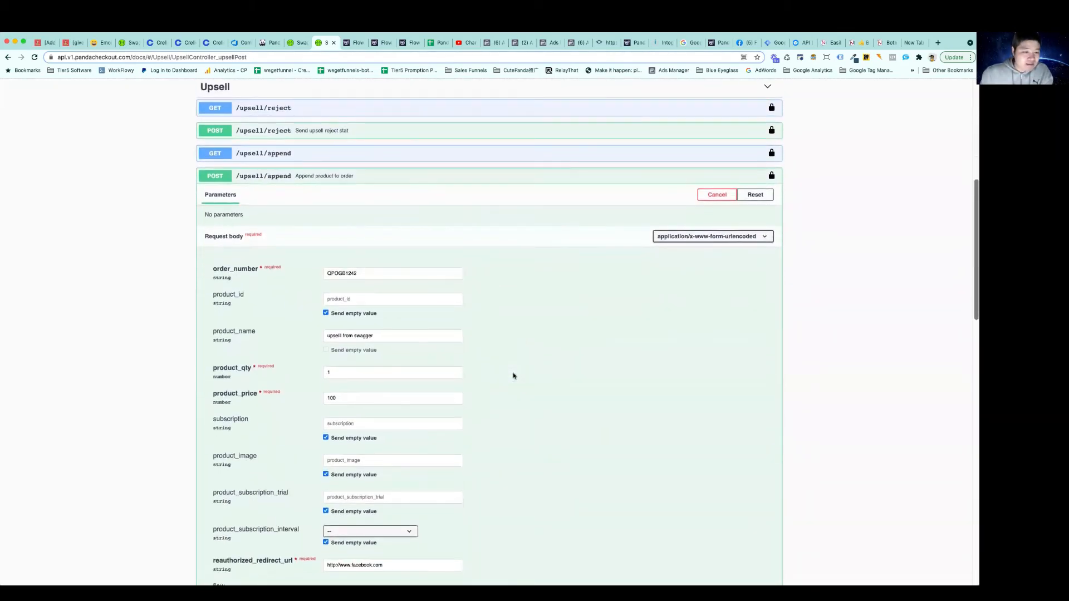
{"action": "left_click", "coordinate": [368, 312]}
{"action": "scroll", "coordinate": [368, 289], "scroll_direction": "down", "scroll_amount": 1}
{"action": "left_click", "coordinate": [368, 289]}
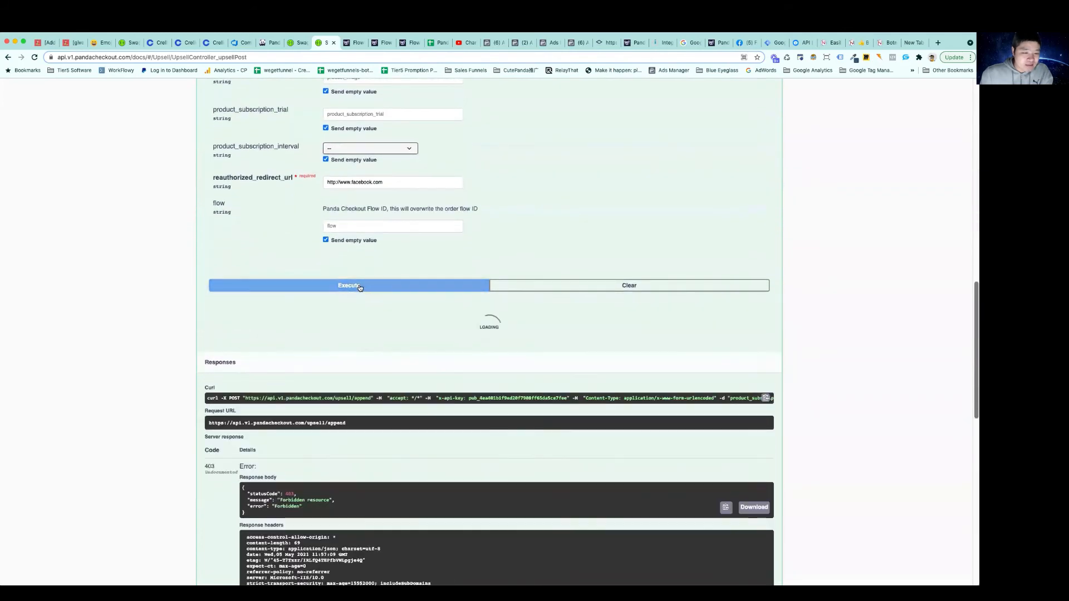
{"action": "scroll", "coordinate": [374, 319], "scroll_direction": "down", "scroll_amount": 1}
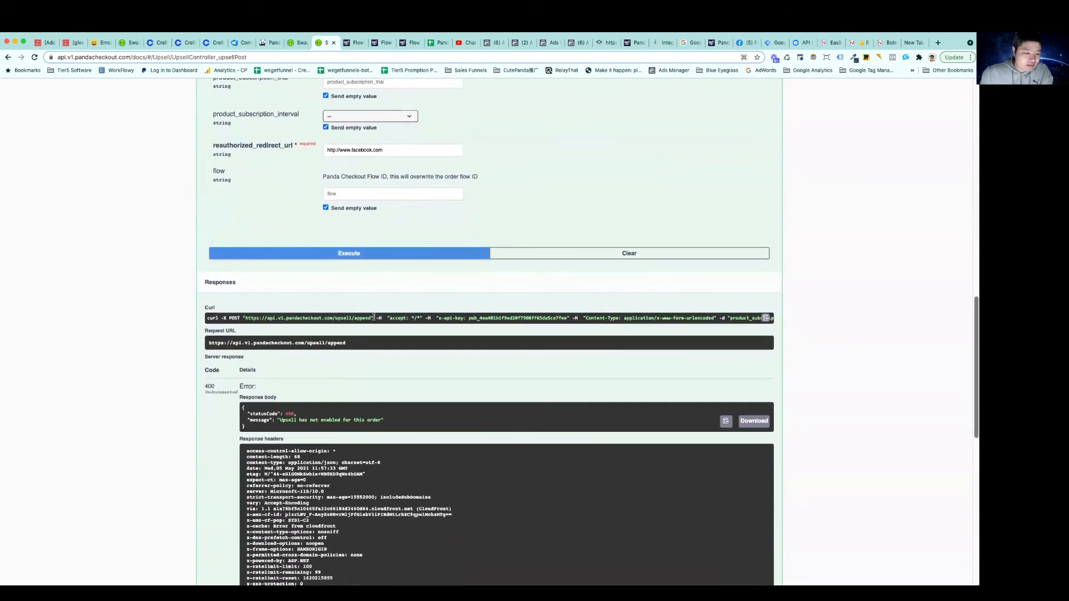
{"action": "scroll", "coordinate": [374, 317], "scroll_direction": "down", "scroll_amount": 2}
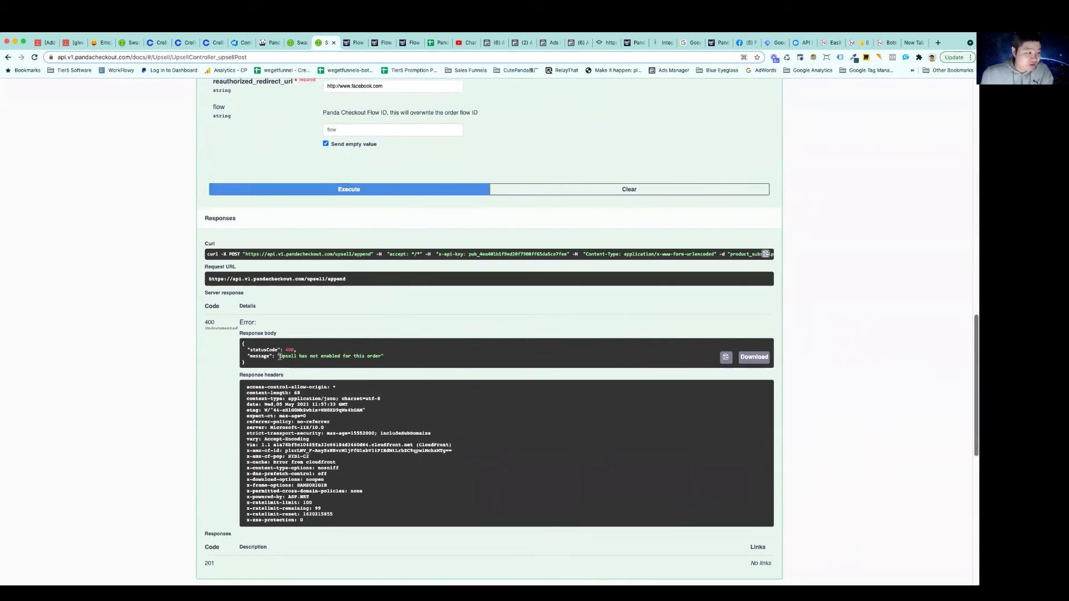
Expand the POST /checkout documentation and copy the upsell_enabled parameter name from its request body
{"action": "scroll", "coordinate": [314, 355], "scroll_direction": "up", "scroll_amount": 15}
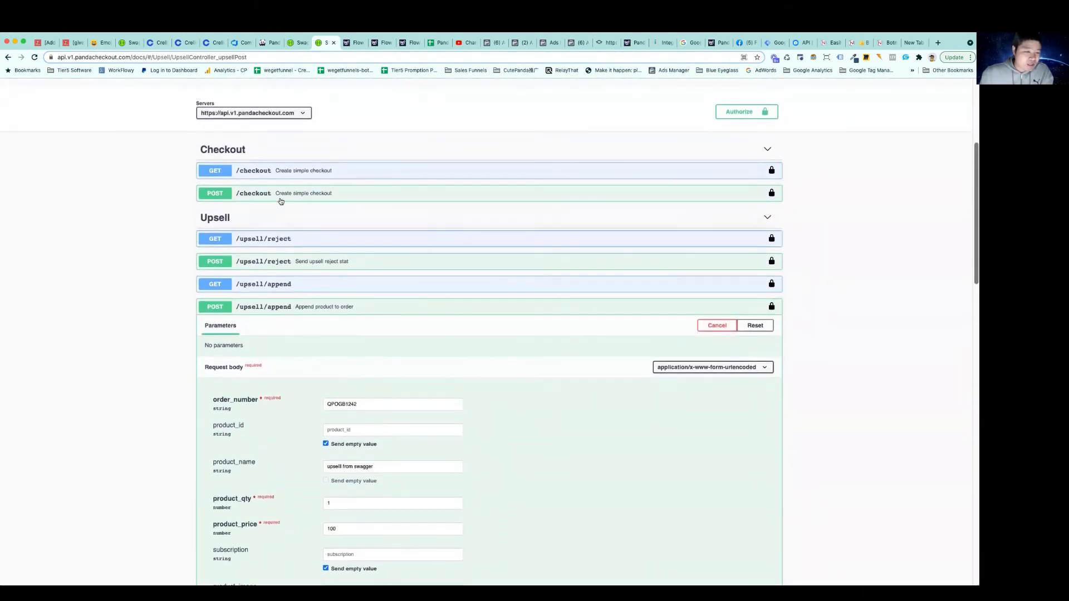
{"action": "left_click", "coordinate": [278, 195]}
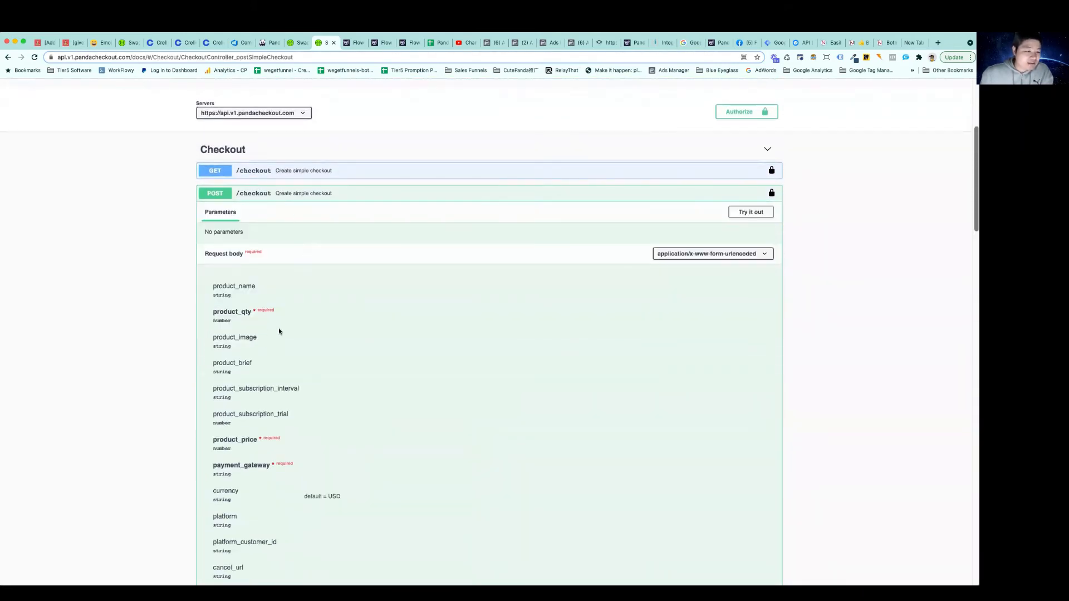
{"action": "scroll", "coordinate": [279, 331], "scroll_direction": "down", "scroll_amount": 5}
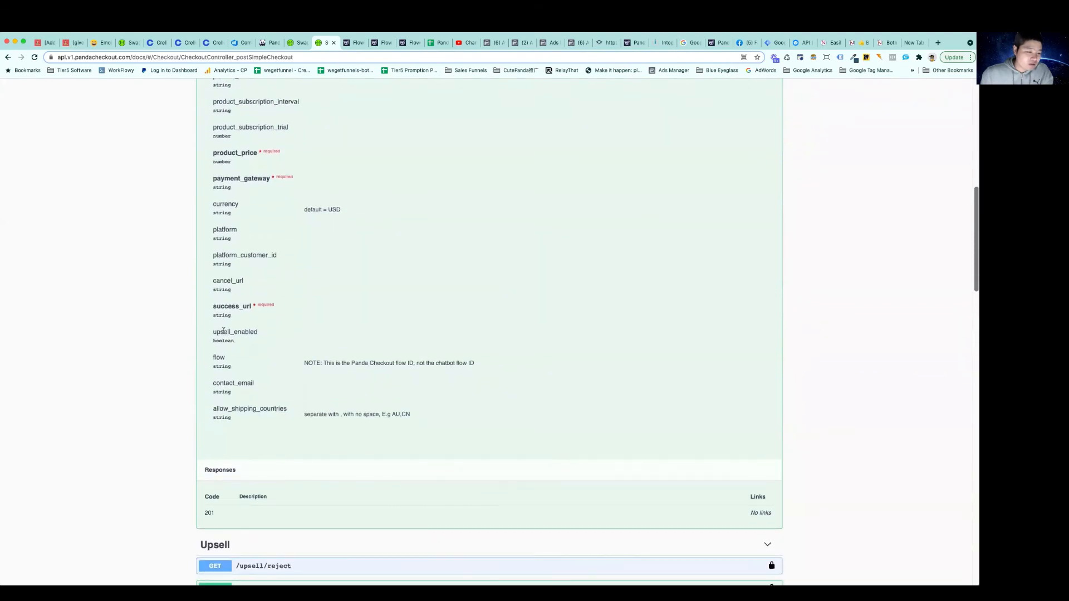
{"action": "left_click_drag", "start_coordinate": [213, 332], "coordinate": [259, 334]}
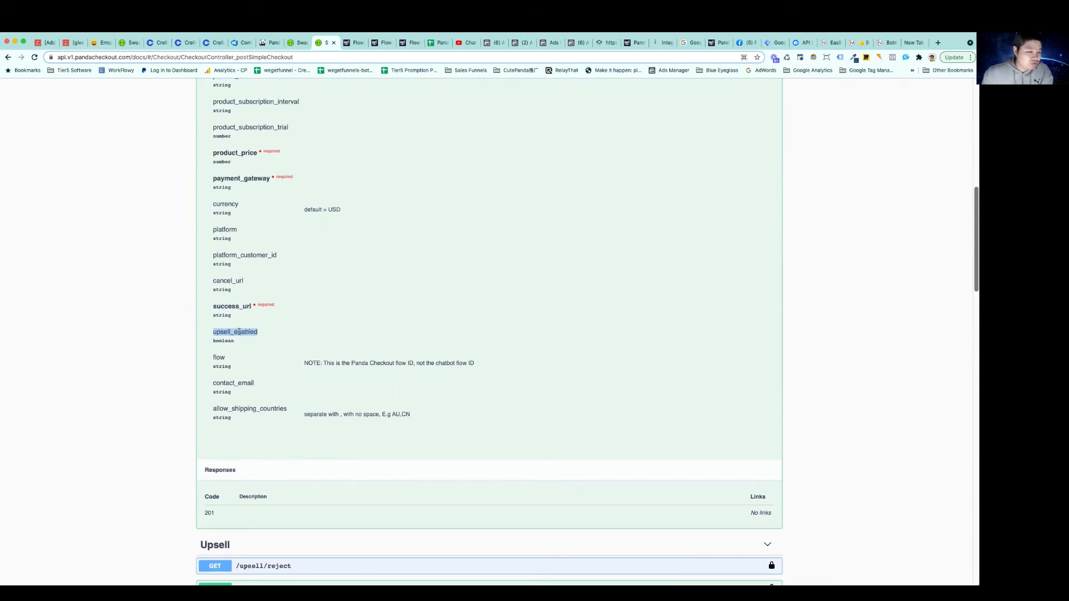
{"action": "right_click", "coordinate": [238, 332]}
{"action": "left_click", "coordinate": [255, 349]}
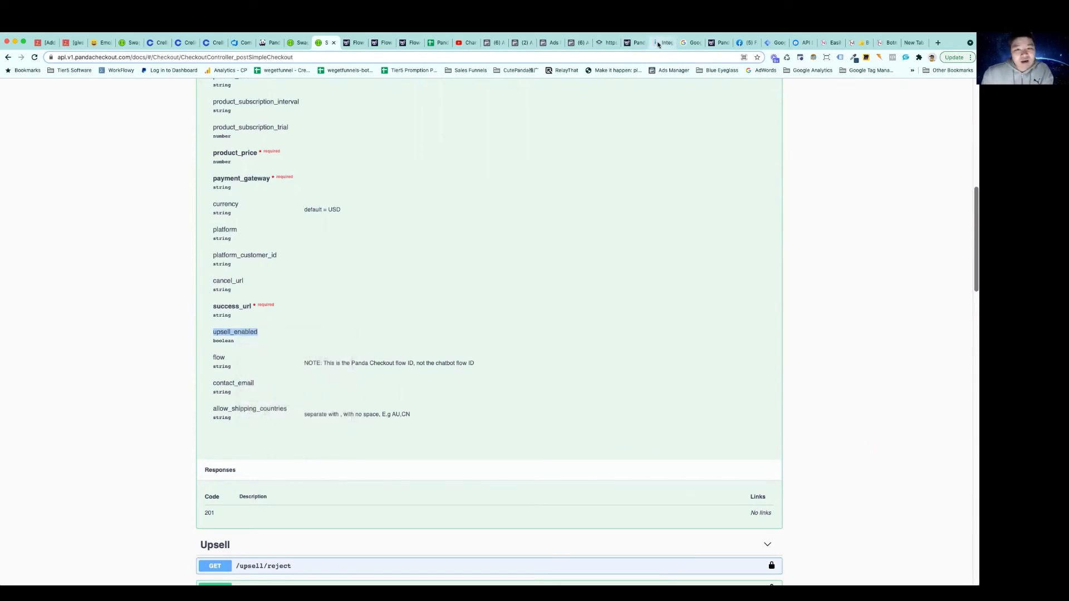
In Integromat, add the query string parameter upsell_enabled with the value true to the HTTP module and save it
{"action": "left_click", "coordinate": [658, 45]}
{"action": "left_click", "coordinate": [545, 301]}
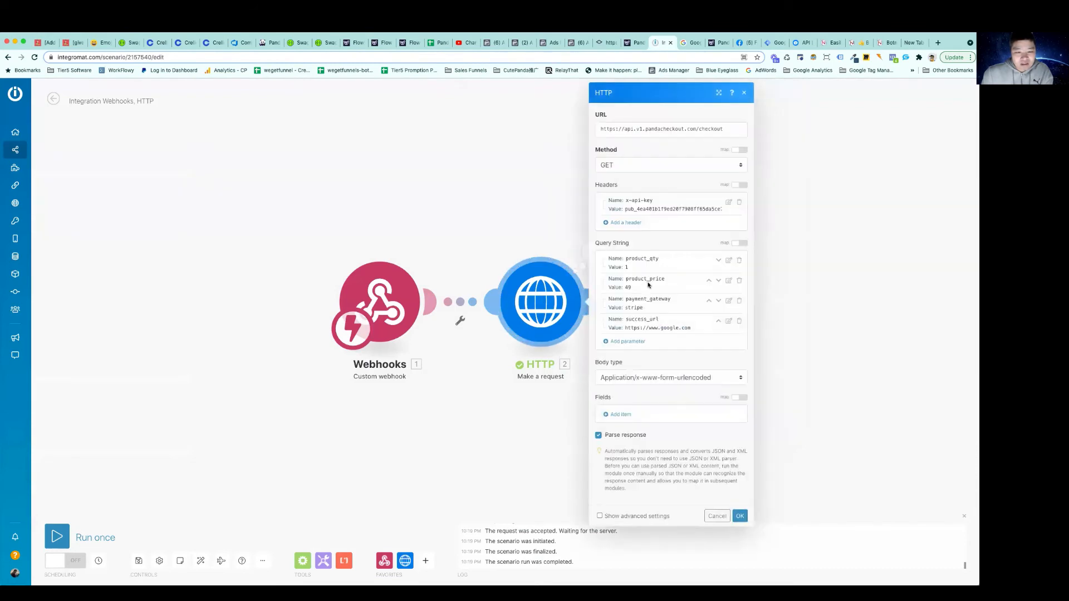
{"action": "left_click", "coordinate": [627, 341]}
{"action": "left_click", "coordinate": [683, 327]}
{"action": "key", "text": "ctrl+v"}
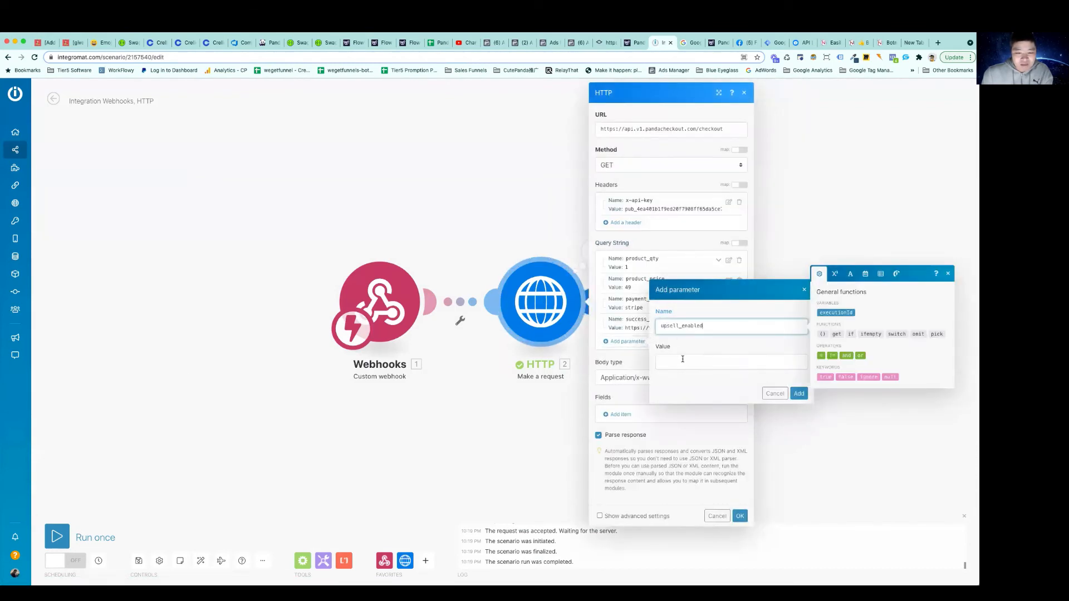
{"action": "left_click", "coordinate": [682, 359]}
{"action": "type", "text": "true"}
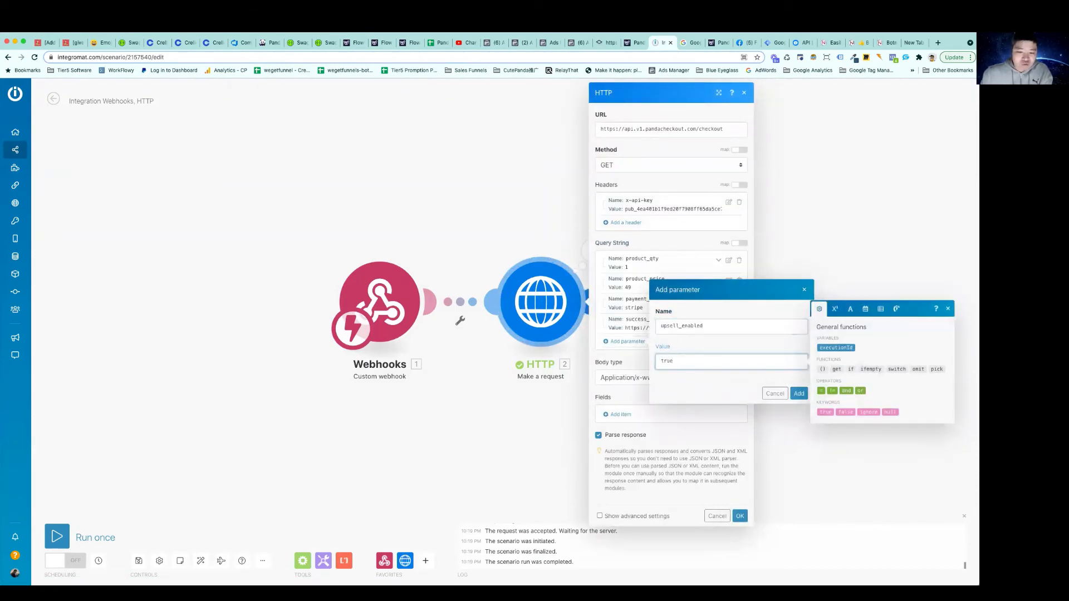
{"action": "left_click", "coordinate": [799, 393]}
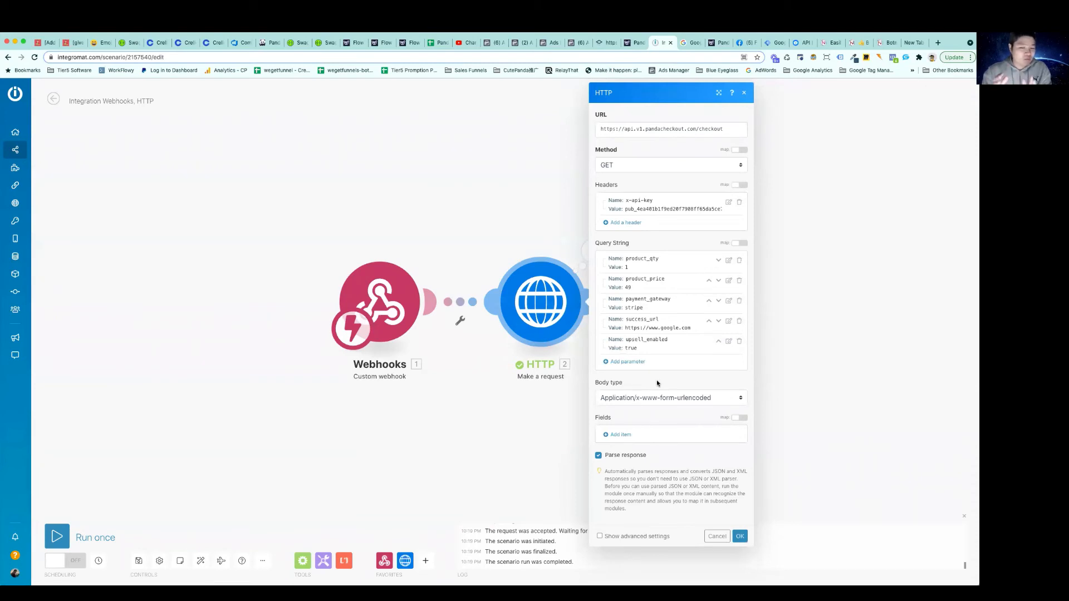
{"action": "left_click", "coordinate": [740, 536]}
Check the HTTP module's settings, close them, and run only this module
{"action": "left_click", "coordinate": [554, 310]}
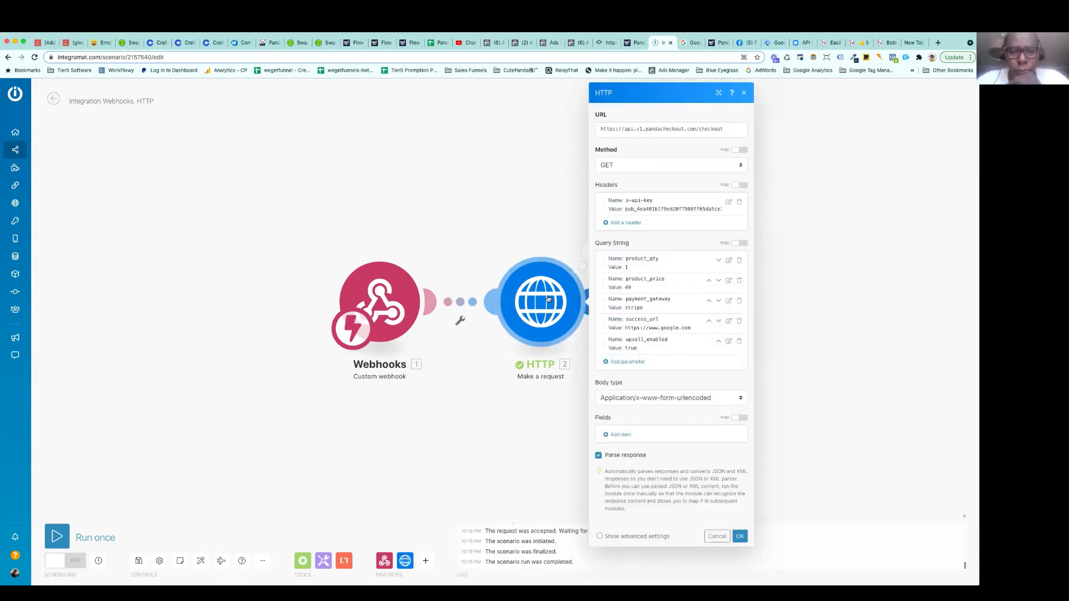
{"action": "left_click", "coordinate": [548, 227]}
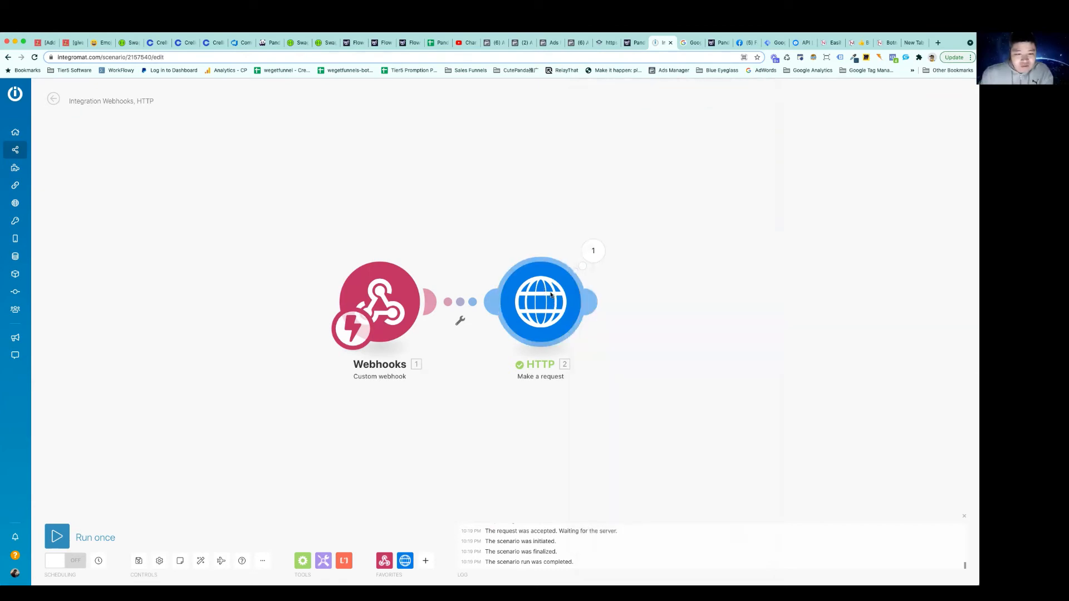
{"action": "right_click", "coordinate": [552, 302]}
{"action": "left_click", "coordinate": [591, 314]}
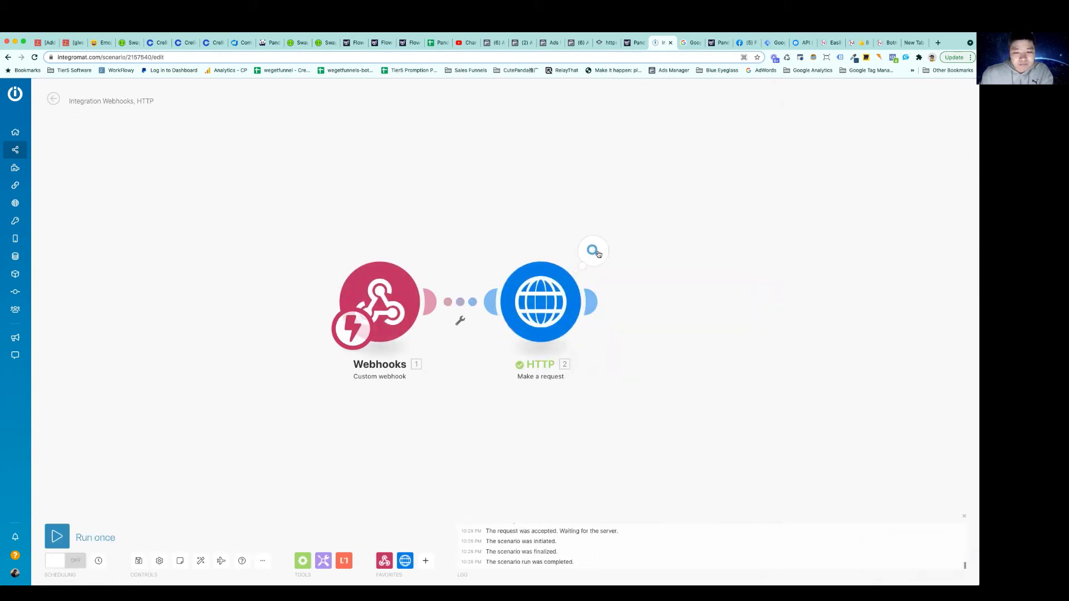
Open the checkout link given in the message of the HTTP module's output data
{"action": "left_click", "coordinate": [597, 252]}
{"action": "left_click", "coordinate": [645, 366]}
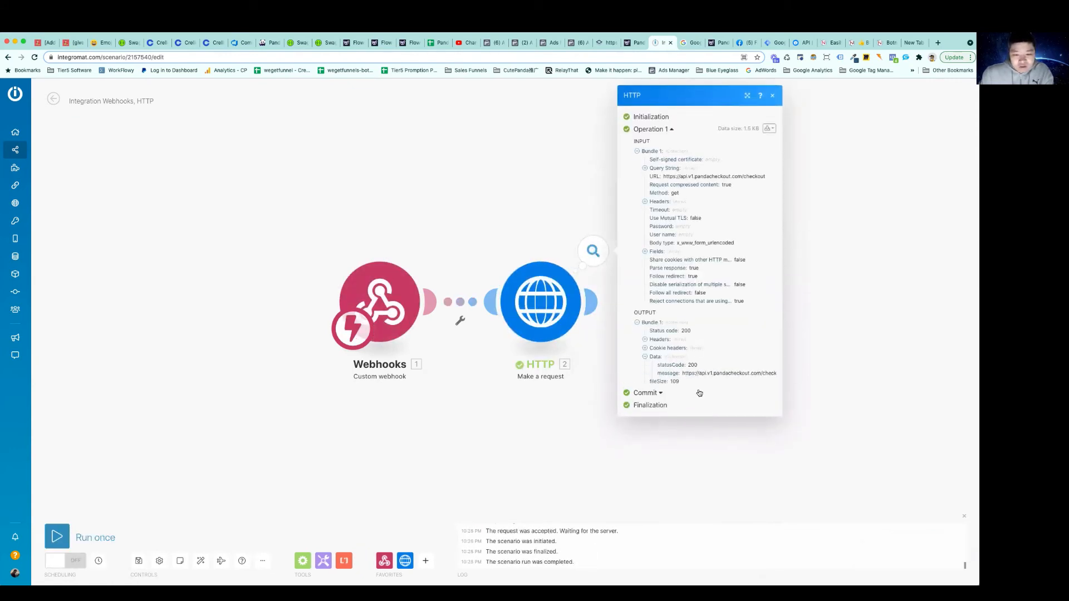
{"action": "triple_click", "coordinate": [715, 371]}
{"action": "right_click", "coordinate": [714, 372]}
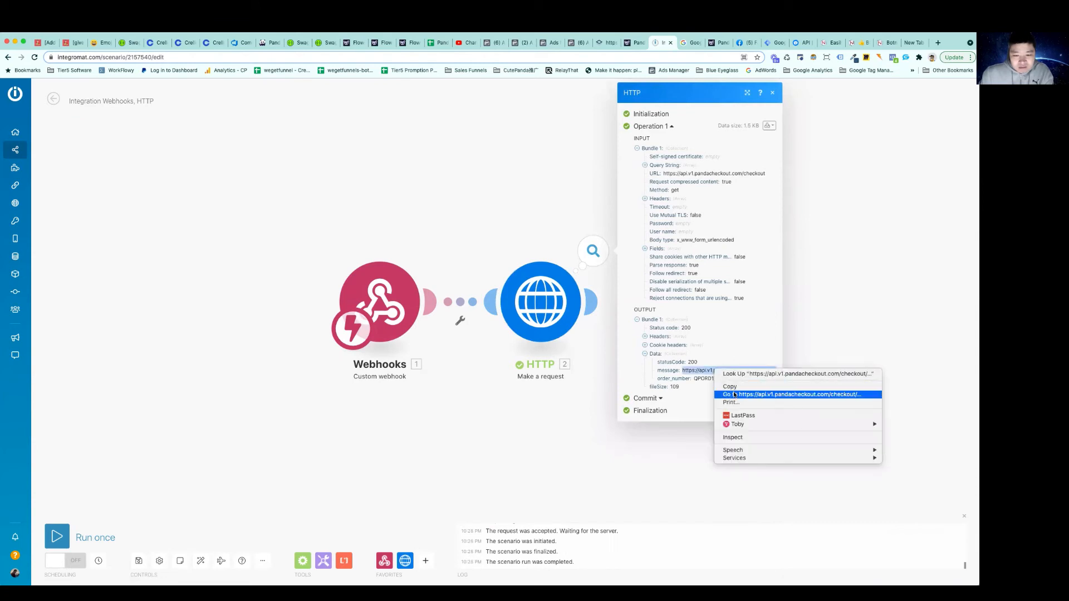
{"action": "left_click", "coordinate": [735, 395]}
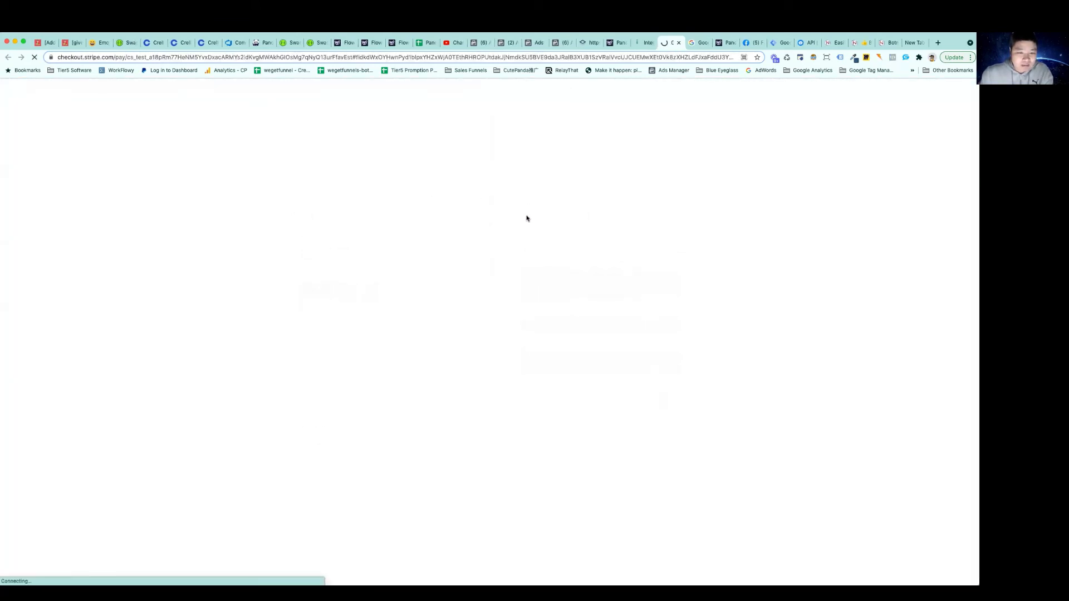
Fill in the Stripe checkout with the customer's email, test card number, expiry, CVC and cardholder name, and pay US$49.00
{"action": "left_click", "coordinate": [542, 262]}
{"action": "type", "text": "test123"}
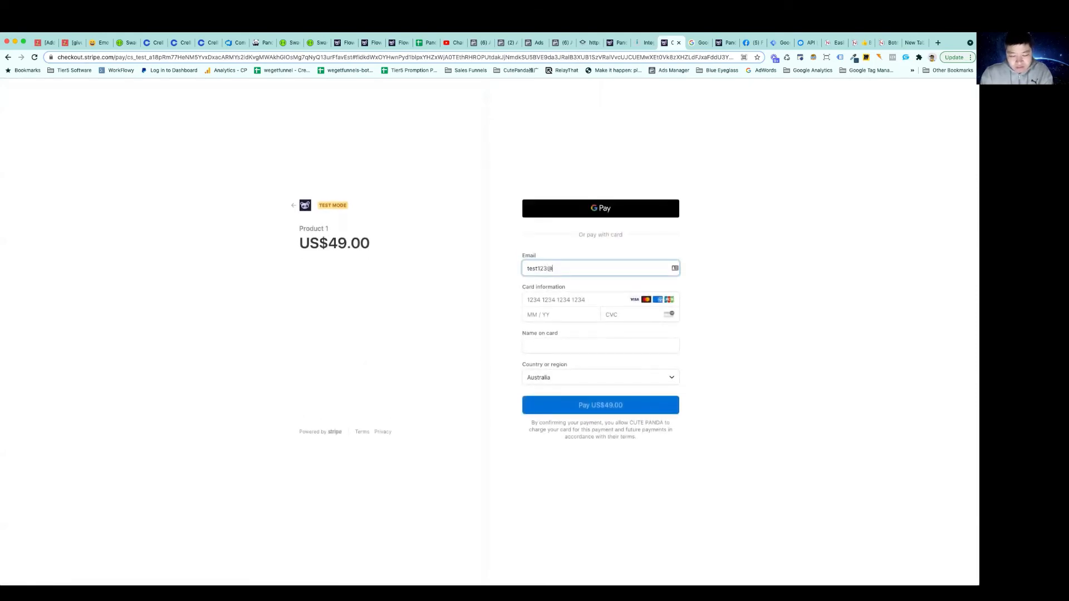
{"action": "type", "text": "@gmail.com"}
{"action": "key", "text": "Tab"}
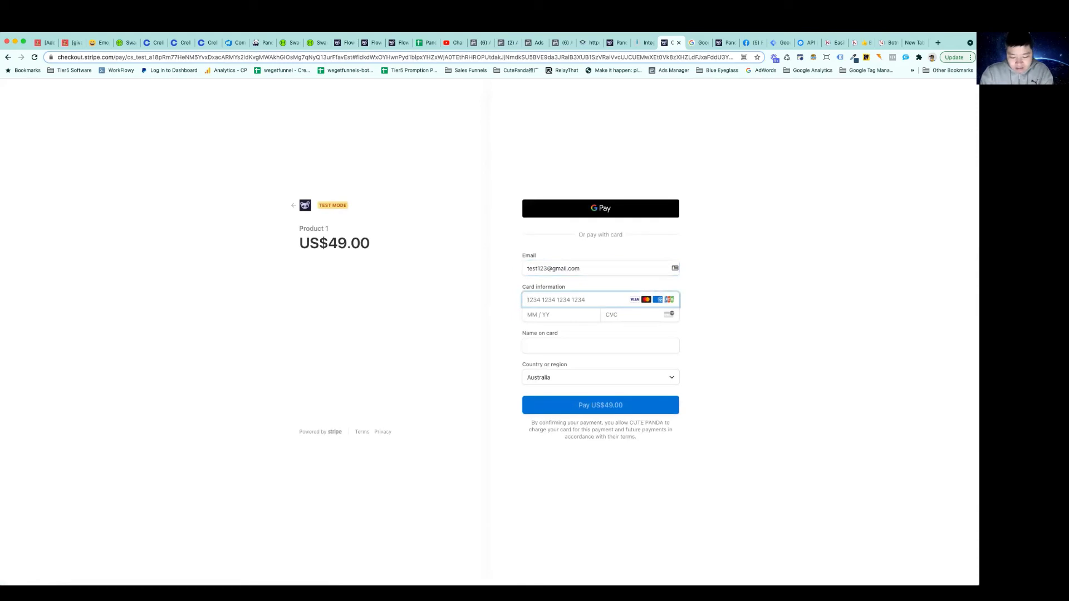
{"action": "type", "text": "4242 4242 4242 4242"}
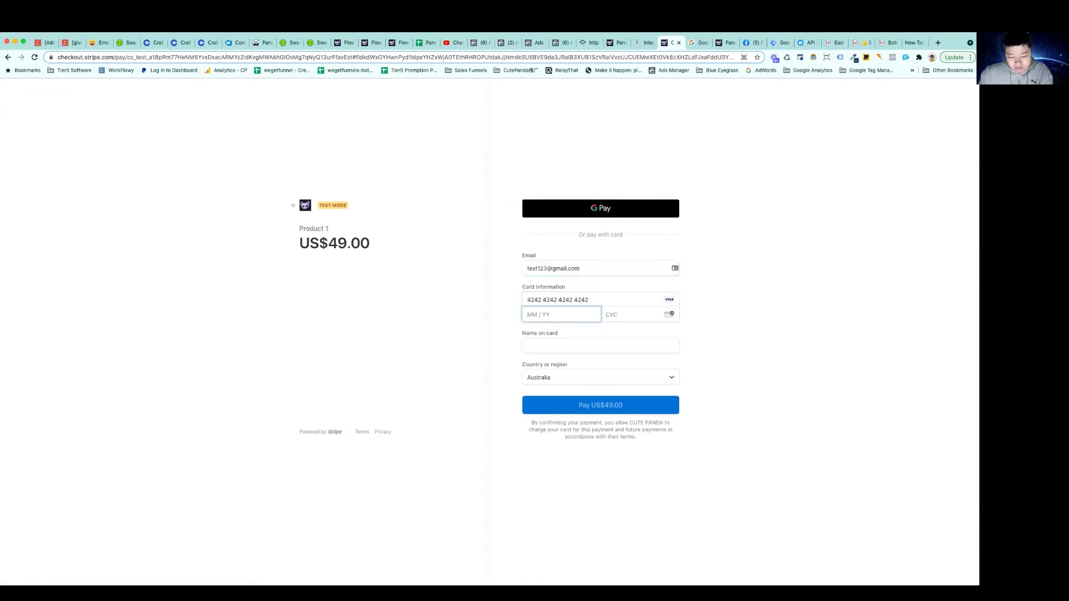
{"action": "type", "text": "0222"}
{"action": "left_click", "coordinate": [613, 316]}
{"action": "type", "text": "222"}
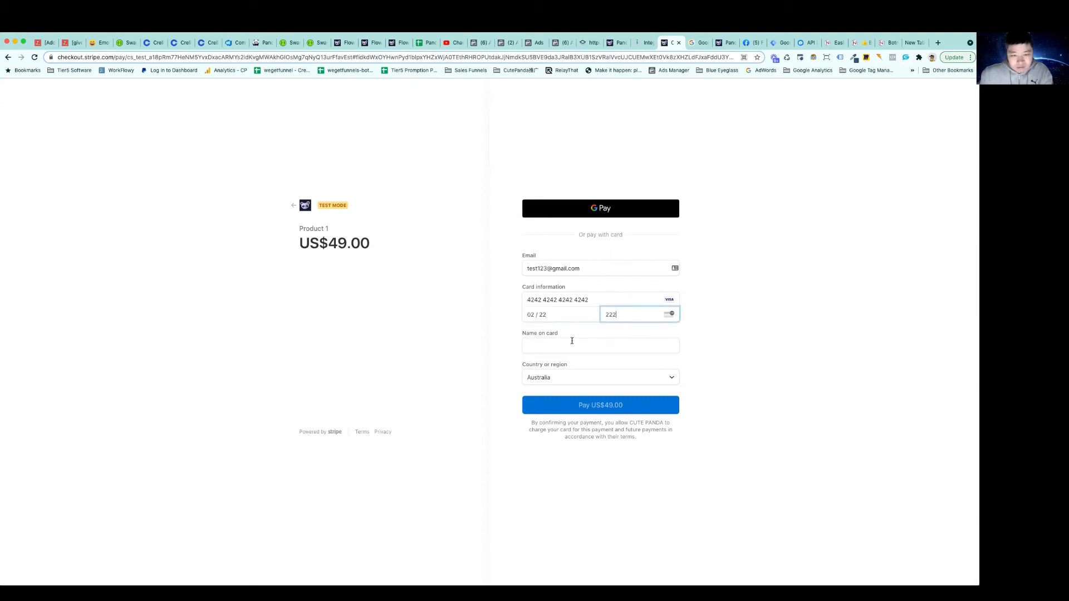
{"action": "left_click", "coordinate": [571, 342]}
{"action": "type", "text": "thew"}
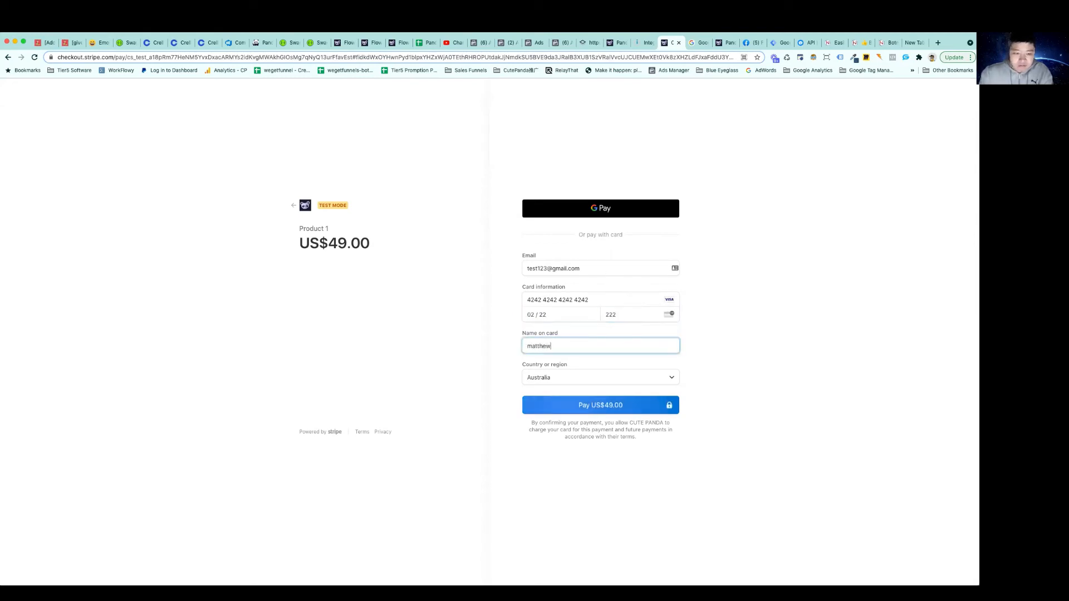
{"action": "left_click", "coordinate": [602, 411]}
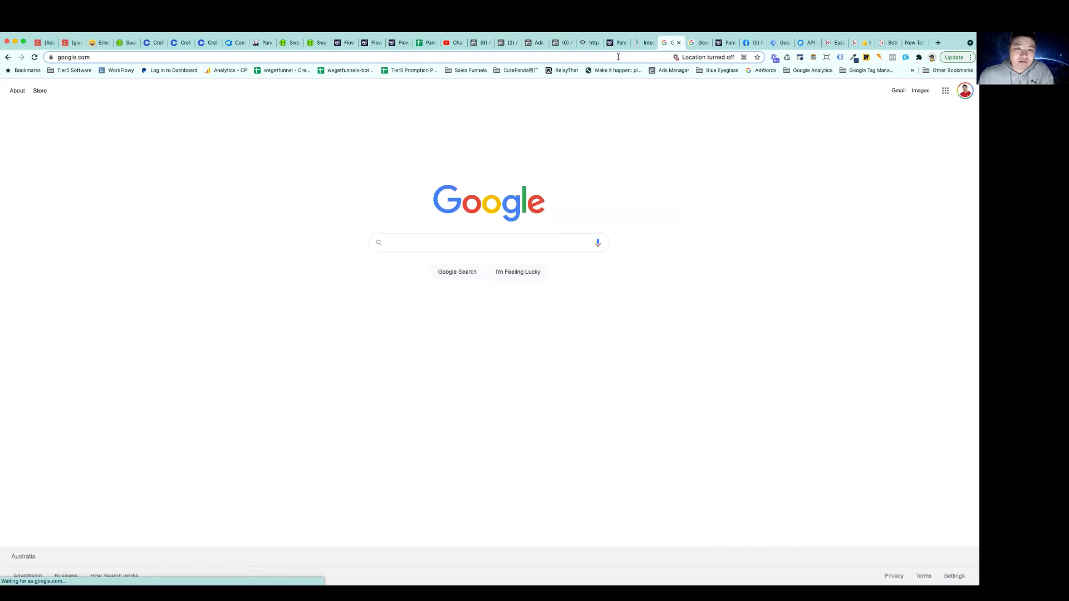
Switch to Panda Checkout, reload the Orders list and copy the order number of the newest order
{"action": "left_click", "coordinate": [262, 43]}
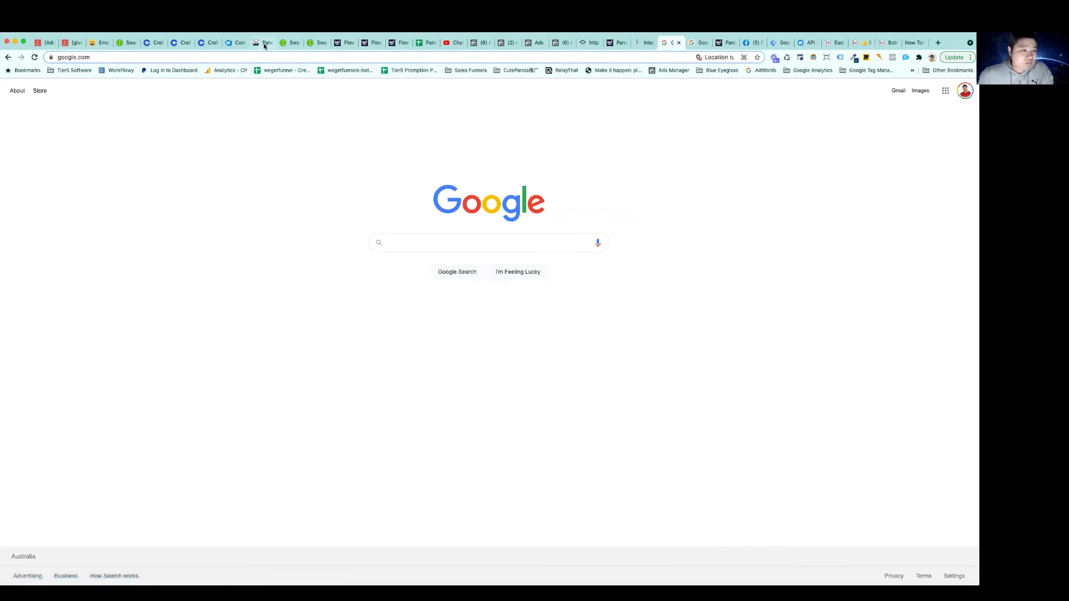
{"action": "left_click", "coordinate": [37, 139]}
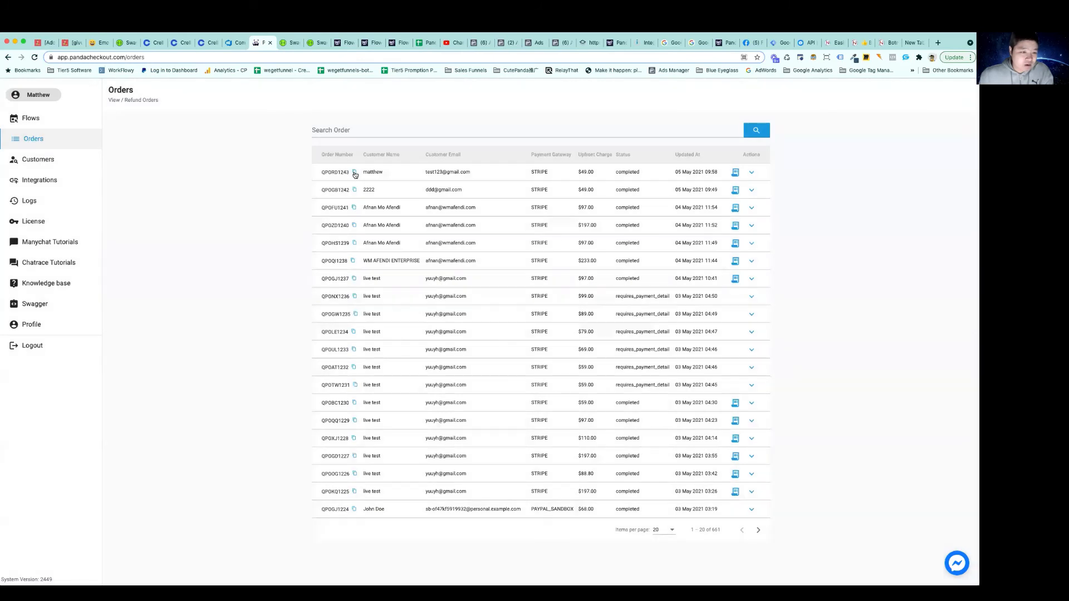
{"action": "left_click", "coordinate": [354, 173]}
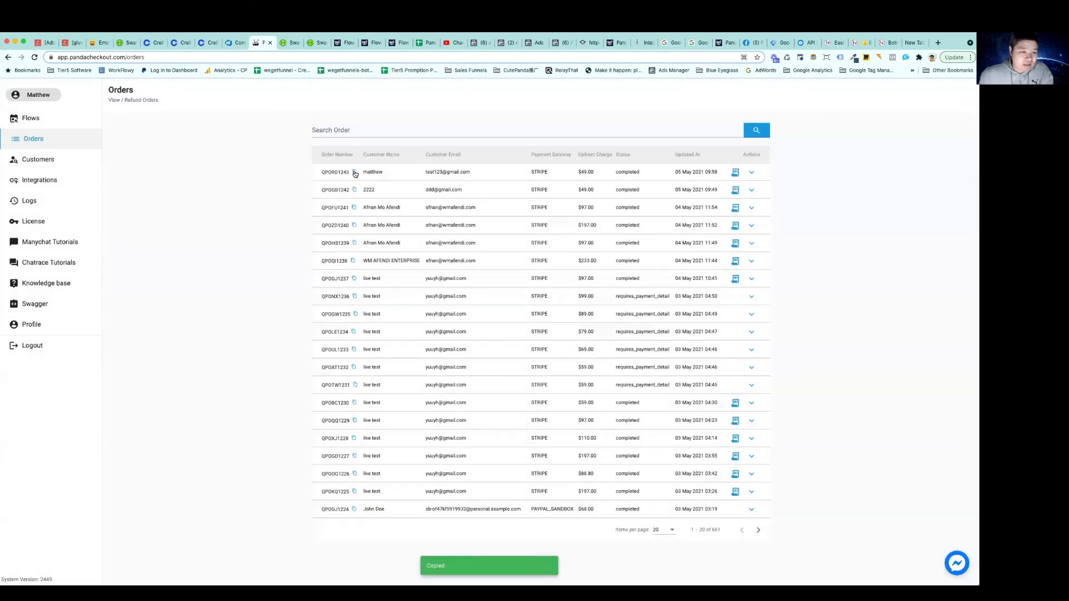
Switch to the Panda Checkout API docs and replace the order_number in the POST /upsell/append request with the copied order number
{"action": "left_click", "coordinate": [321, 43]}
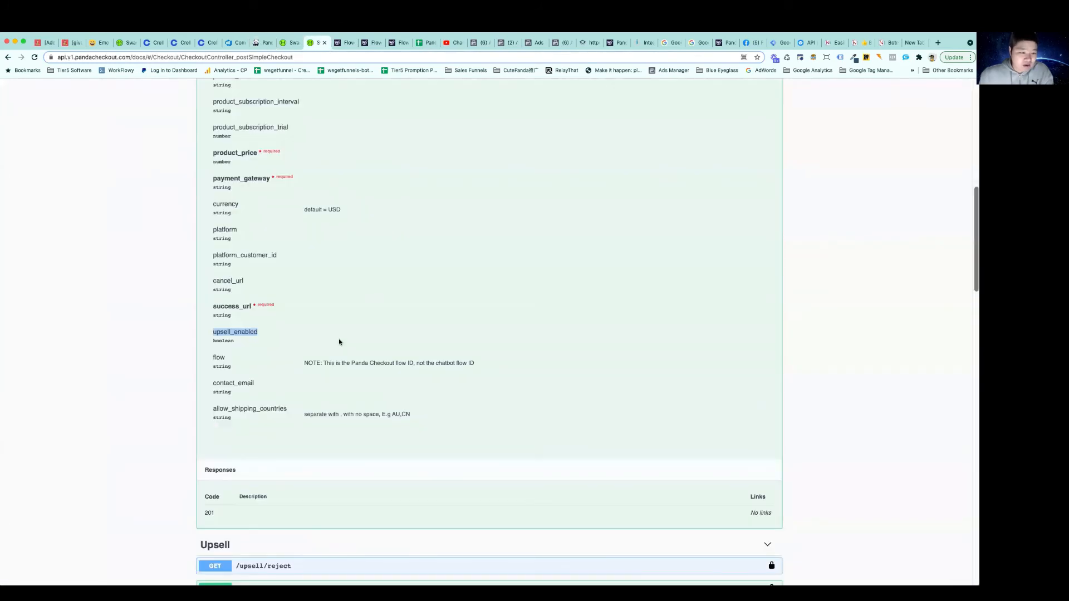
{"action": "scroll", "coordinate": [339, 342], "scroll_direction": "down", "scroll_amount": 6}
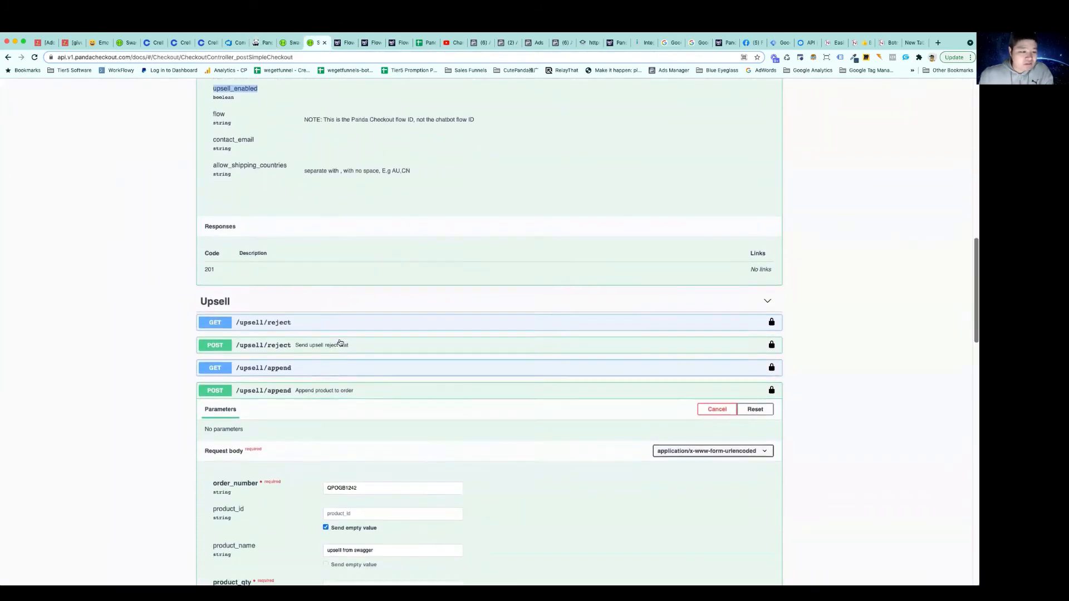
{"action": "scroll", "coordinate": [339, 342], "scroll_direction": "down", "scroll_amount": 3}
{"action": "double_click", "coordinate": [390, 241]}
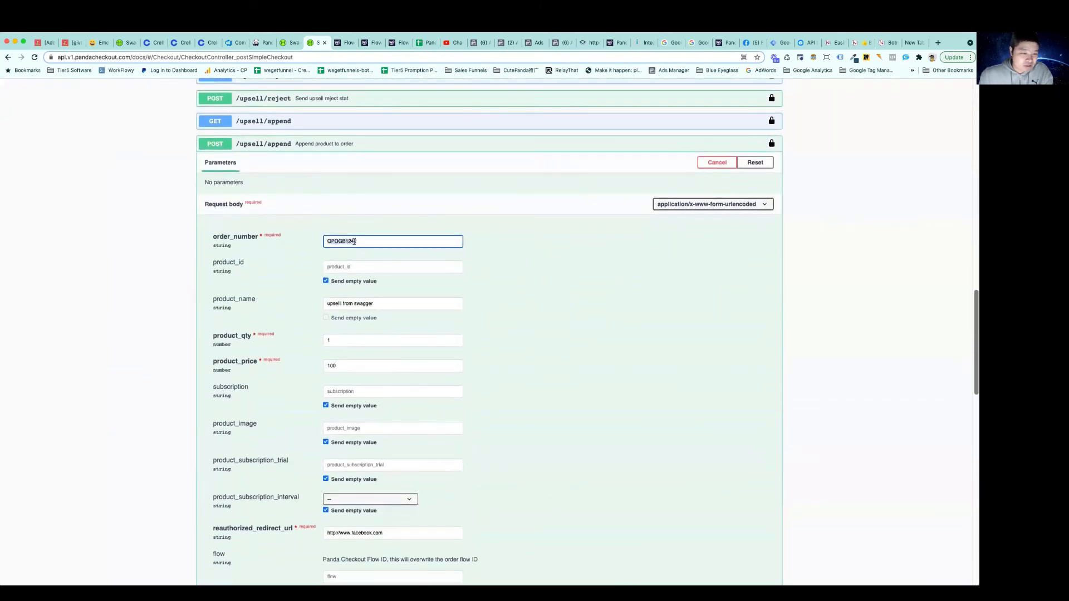
{"action": "key", "text": "super+v"}
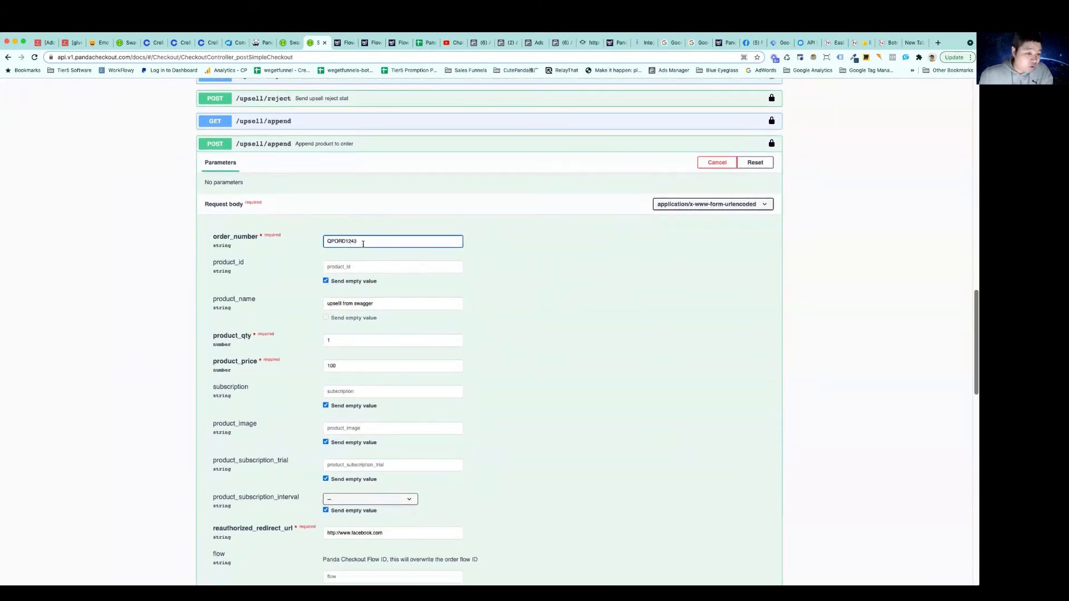
{"action": "scroll", "coordinate": [363, 244], "scroll_direction": "down", "scroll_amount": 3}
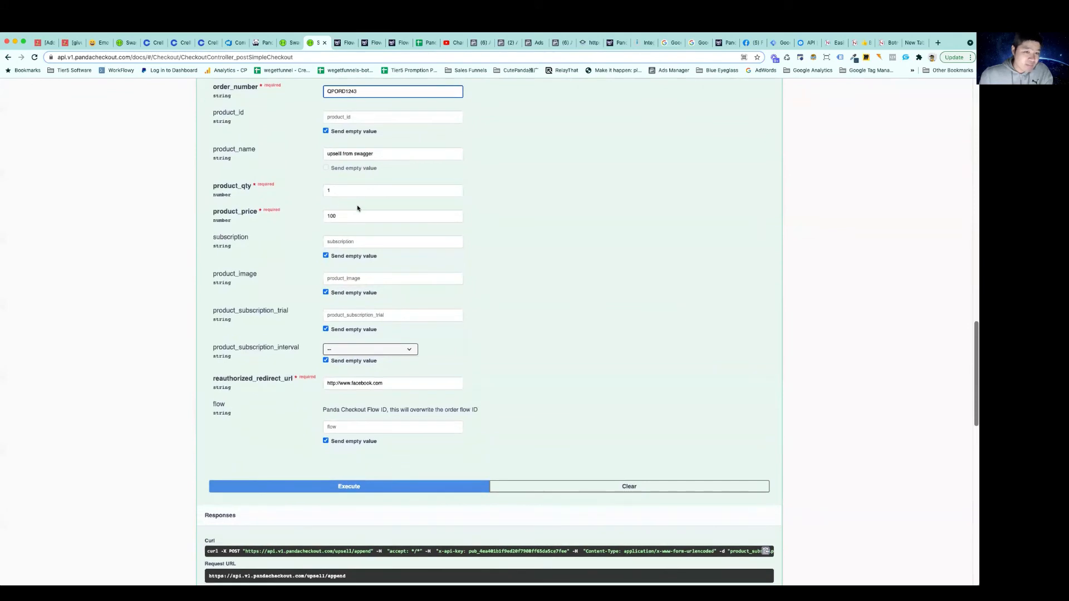
Expand the newest order's charges in Panda Checkout, and execute the POST /upsell/append request in the API docs
{"action": "left_click", "coordinate": [261, 43]}
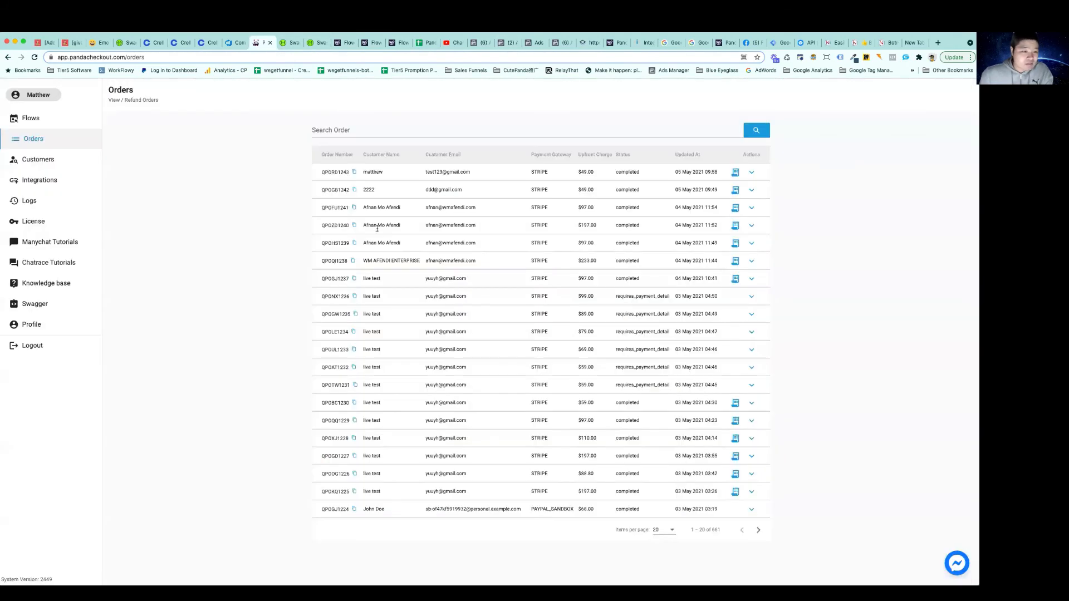
{"action": "left_click", "coordinate": [753, 174]}
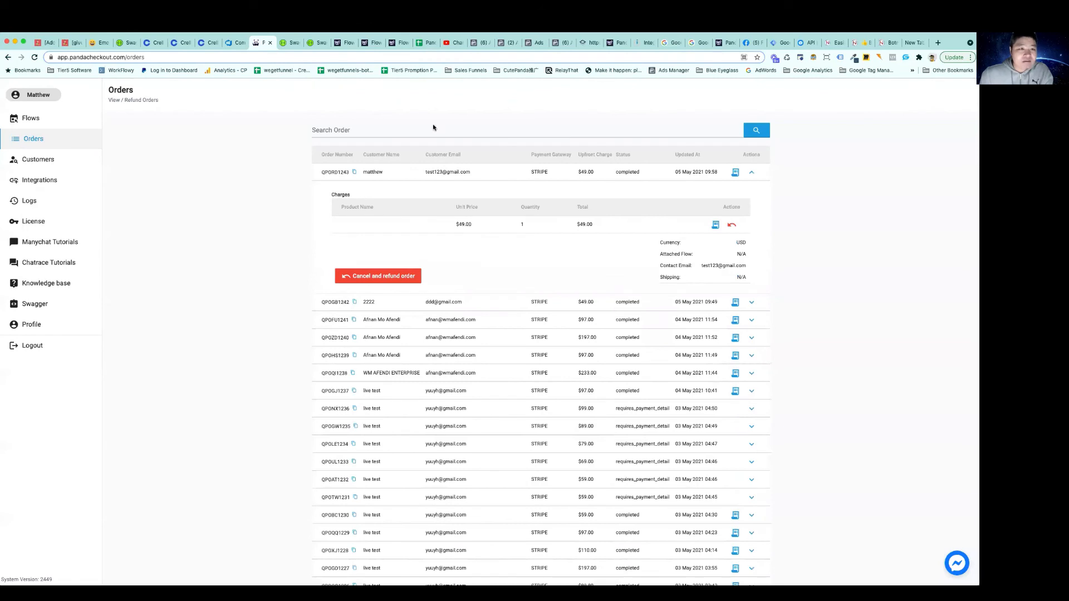
{"action": "left_click", "coordinate": [315, 43]}
{"action": "scroll", "coordinate": [366, 233], "scroll_direction": "down", "scroll_amount": 2}
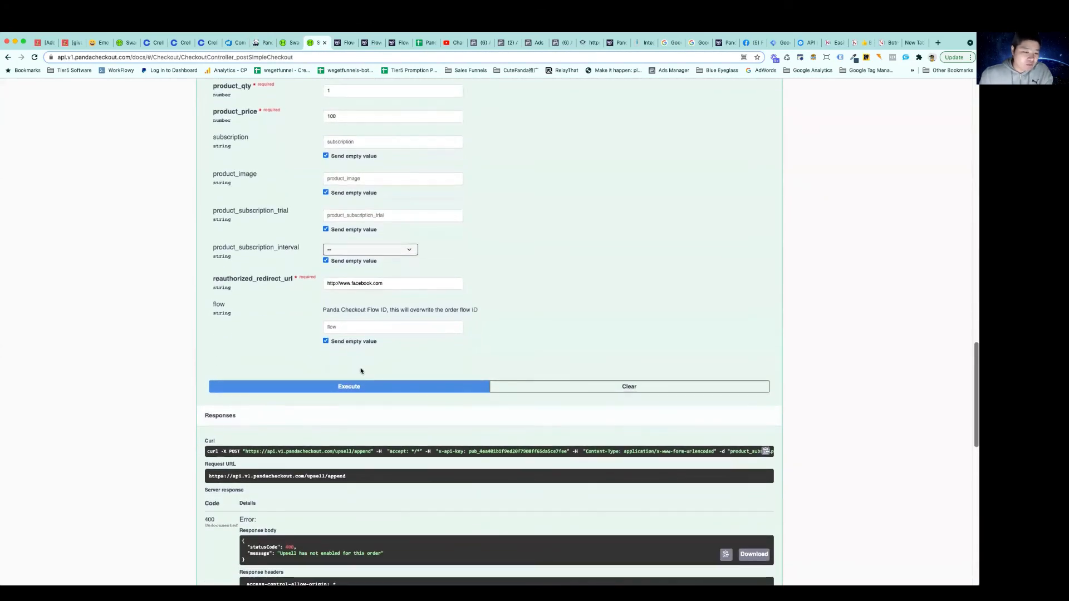
{"action": "scroll", "coordinate": [373, 345], "scroll_direction": "down", "scroll_amount": 1}
{"action": "scroll", "coordinate": [372, 345], "scroll_direction": "down", "scroll_amount": 1}
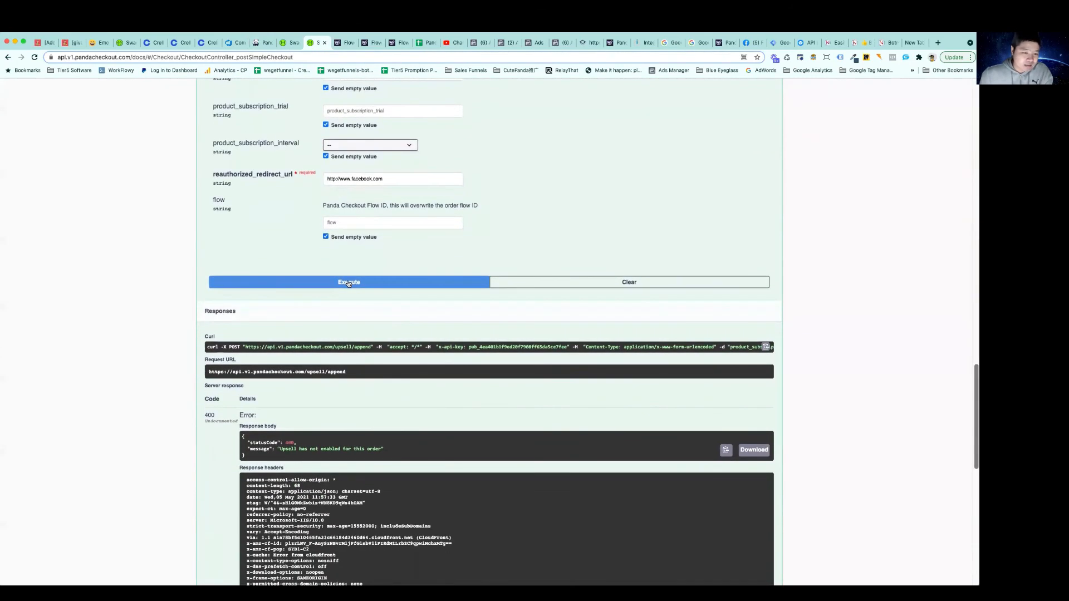
{"action": "left_click", "coordinate": [349, 284]}
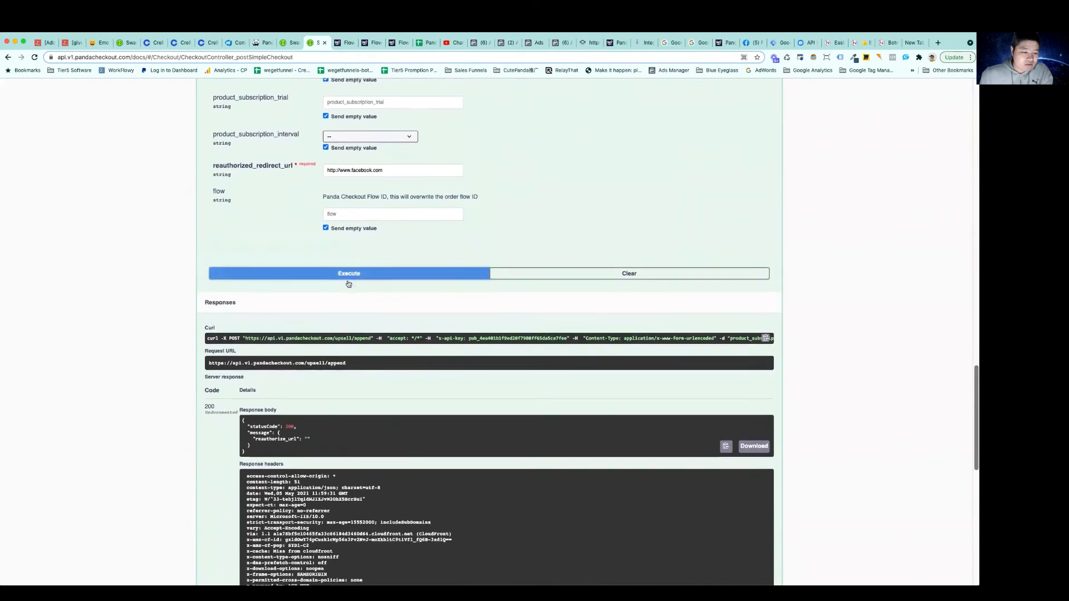
Check the append response's status code, refresh the Orders list in Panda Checkout and inspect the newest order's product charges
{"action": "scroll", "coordinate": [295, 384], "scroll_direction": "down", "scroll_amount": 1}
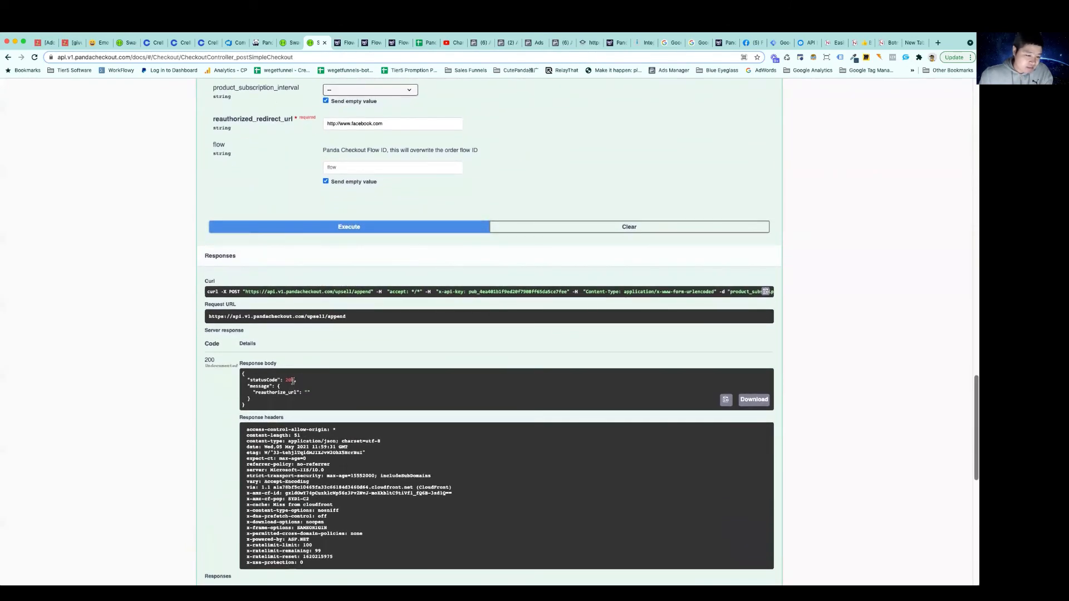
{"action": "double_click", "coordinate": [291, 380]}
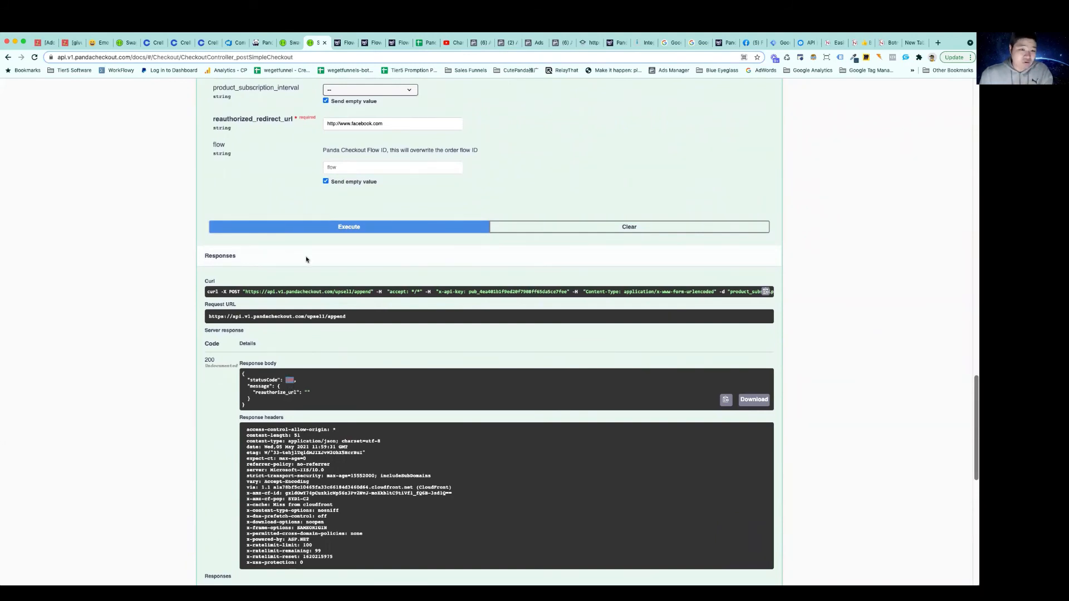
{"action": "left_click", "coordinate": [263, 43]}
{"action": "left_click", "coordinate": [751, 132]}
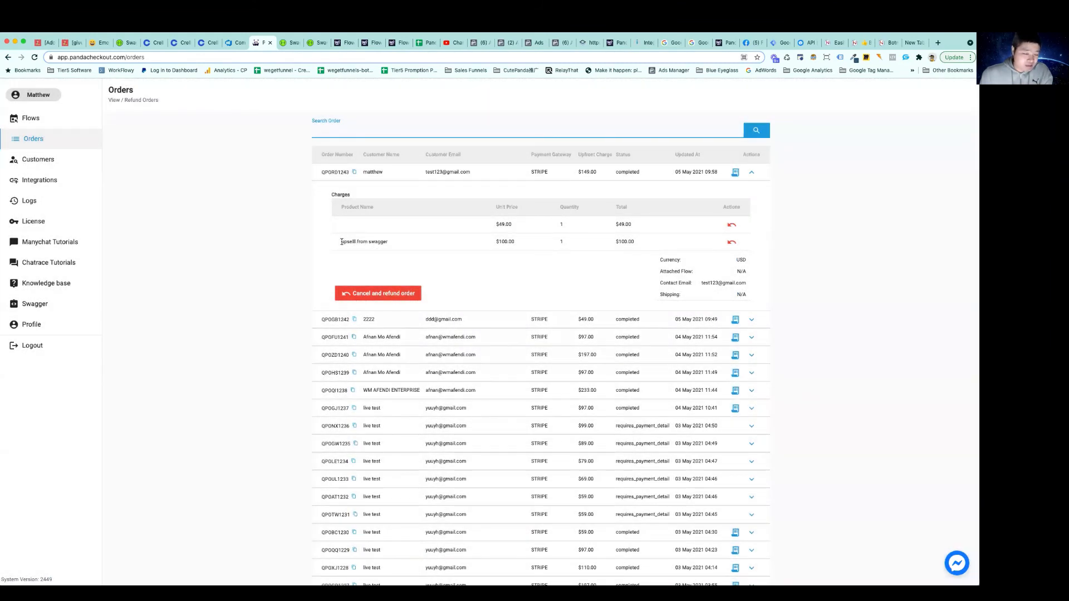
{"action": "left_click_drag", "start_coordinate": [341, 241], "coordinate": [388, 245]}
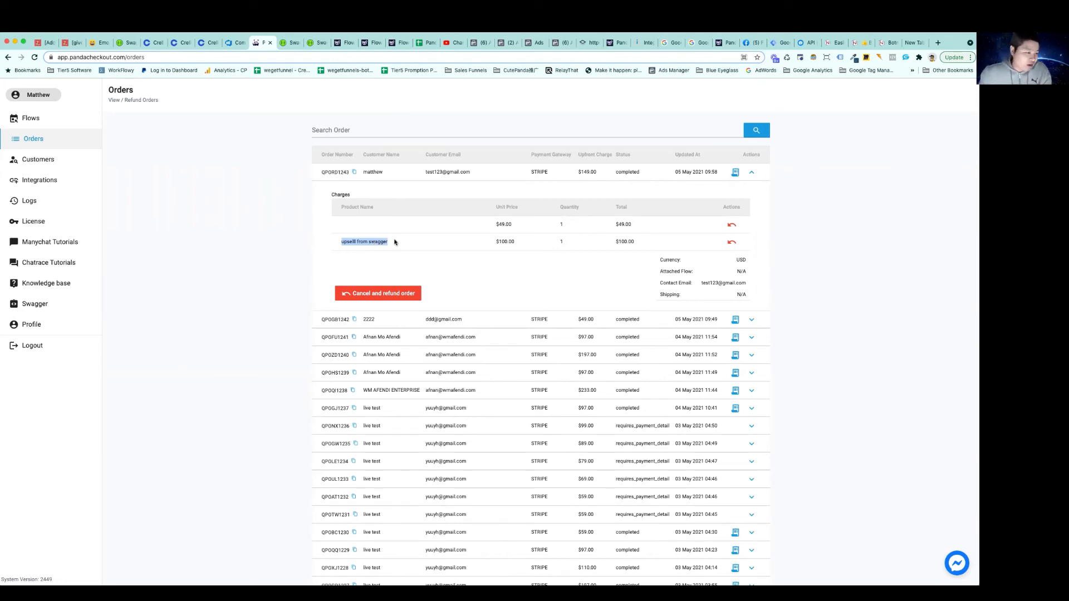
{"action": "left_click", "coordinate": [32, 119]}
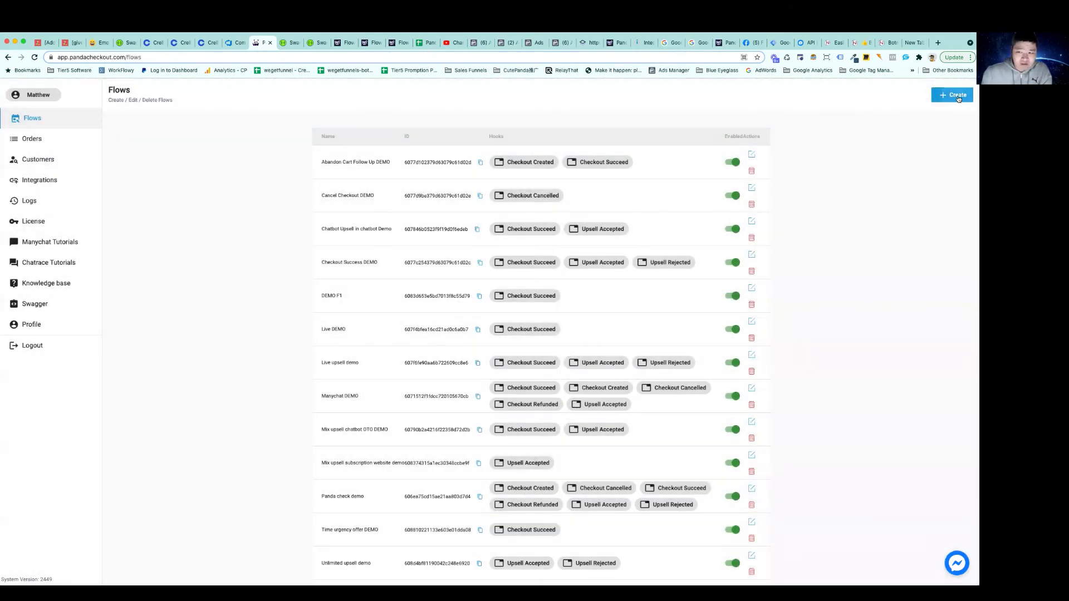
{"action": "left_click", "coordinate": [957, 96]}
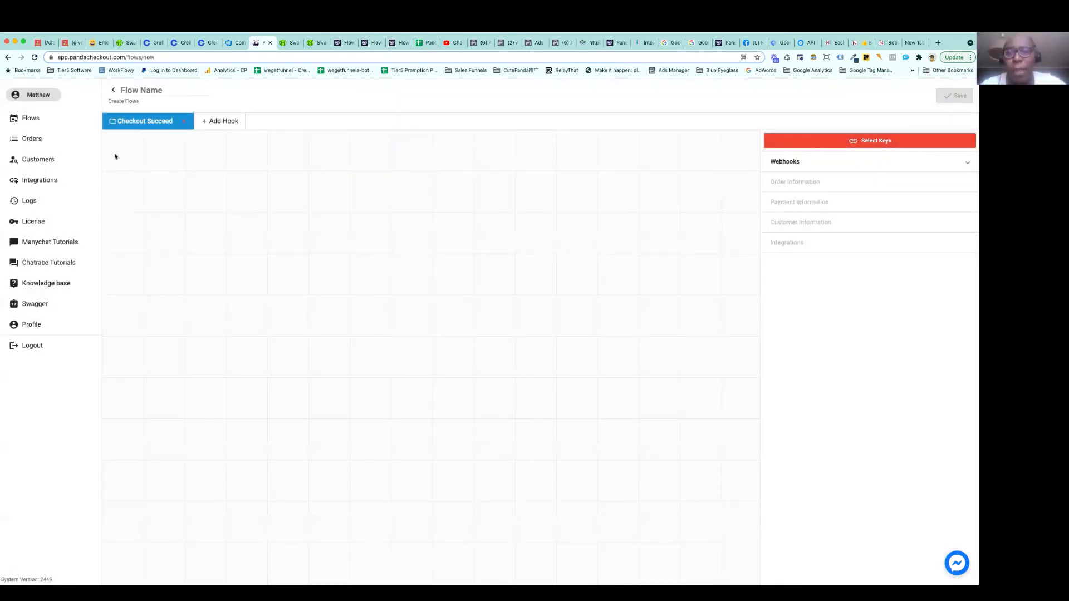
{"action": "left_click", "coordinate": [113, 91]}
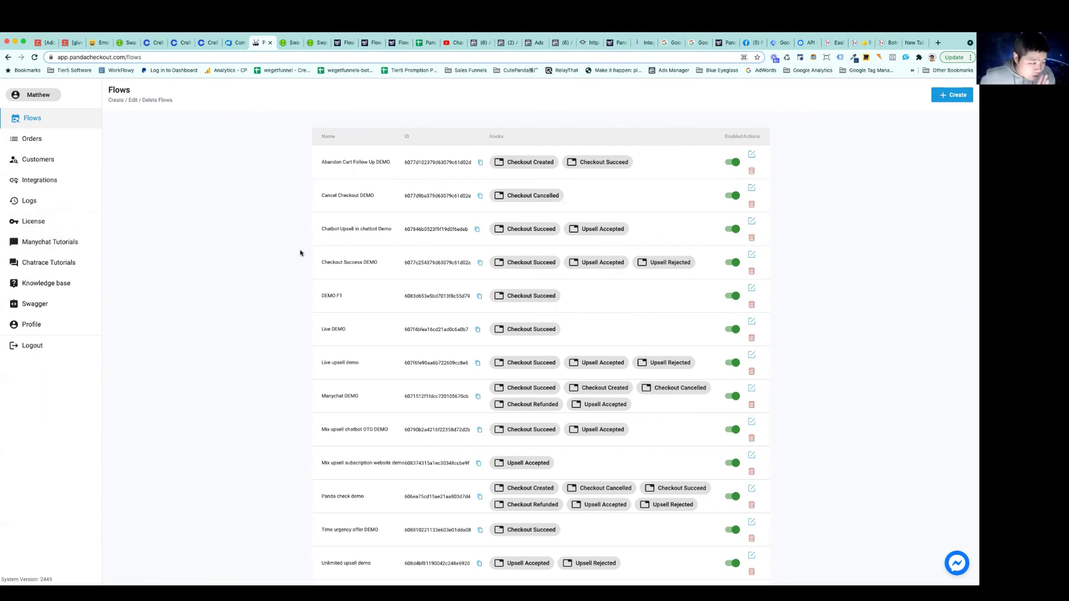
{"action": "left_click", "coordinate": [50, 180]}
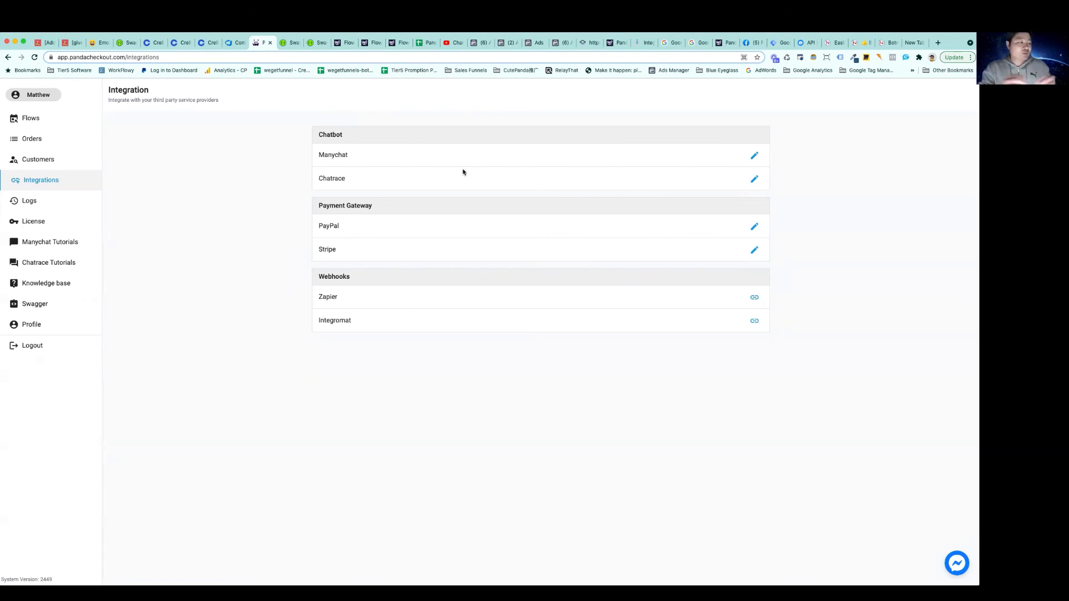
Create a new flow, review the available hook types, choose Checkout Succeed and close the hook dialog
{"action": "left_click", "coordinate": [36, 120]}
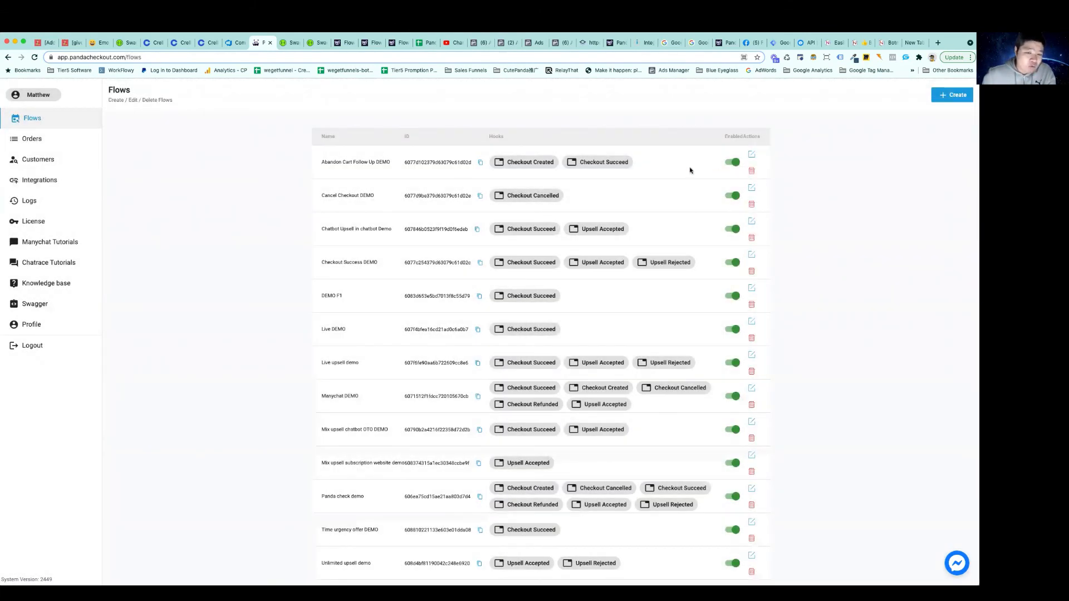
{"action": "left_click", "coordinate": [948, 98]}
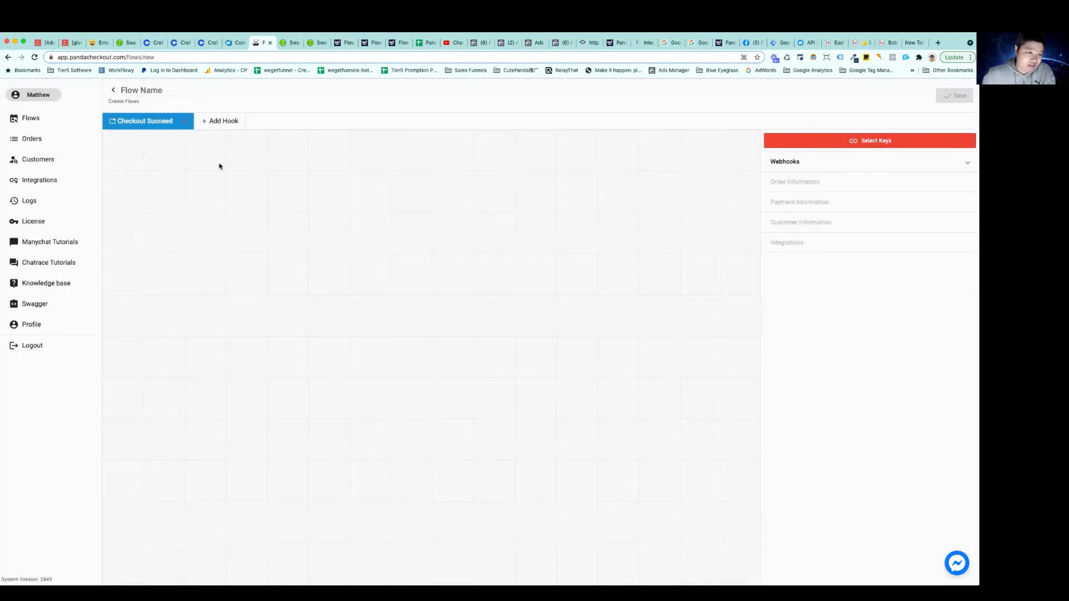
{"action": "left_click", "coordinate": [224, 121]}
{"action": "left_click", "coordinate": [478, 327]}
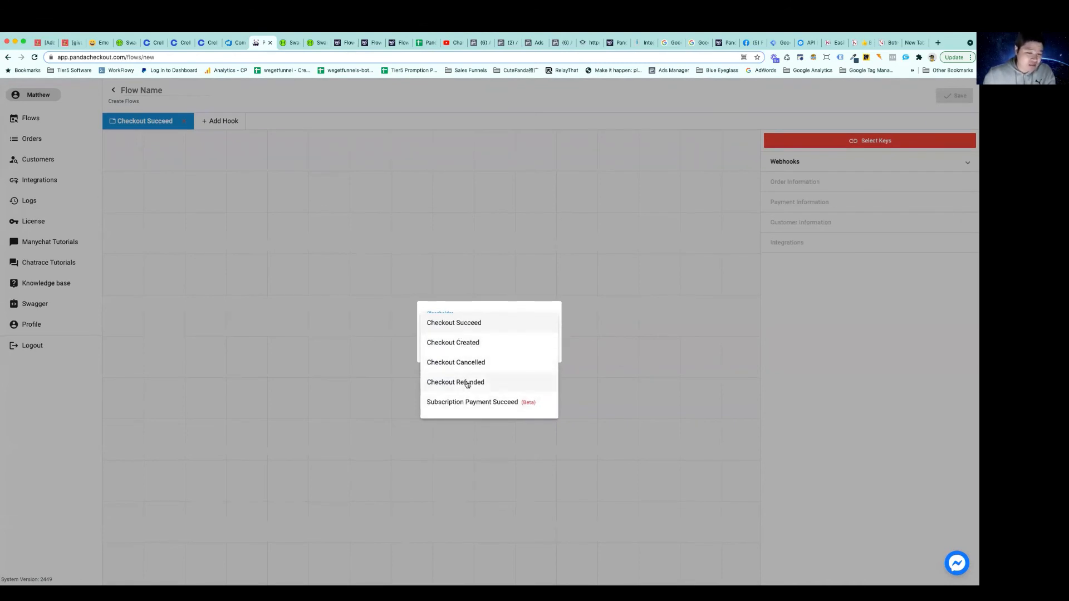
{"action": "scroll", "coordinate": [474, 384], "scroll_direction": "down", "scroll_amount": 3}
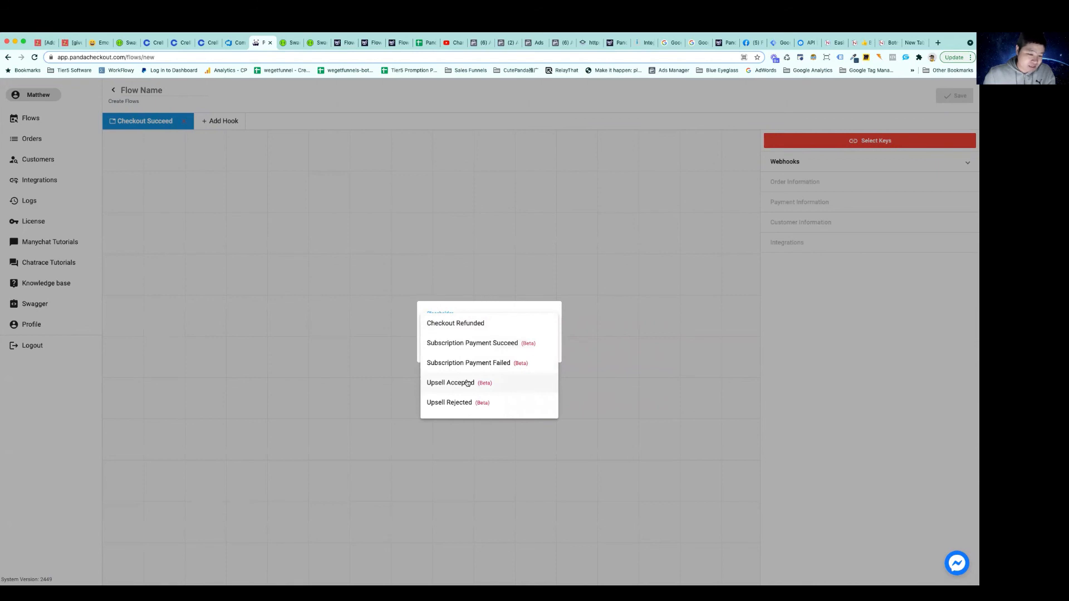
{"action": "scroll", "coordinate": [467, 383], "scroll_direction": "down", "scroll_amount": 1}
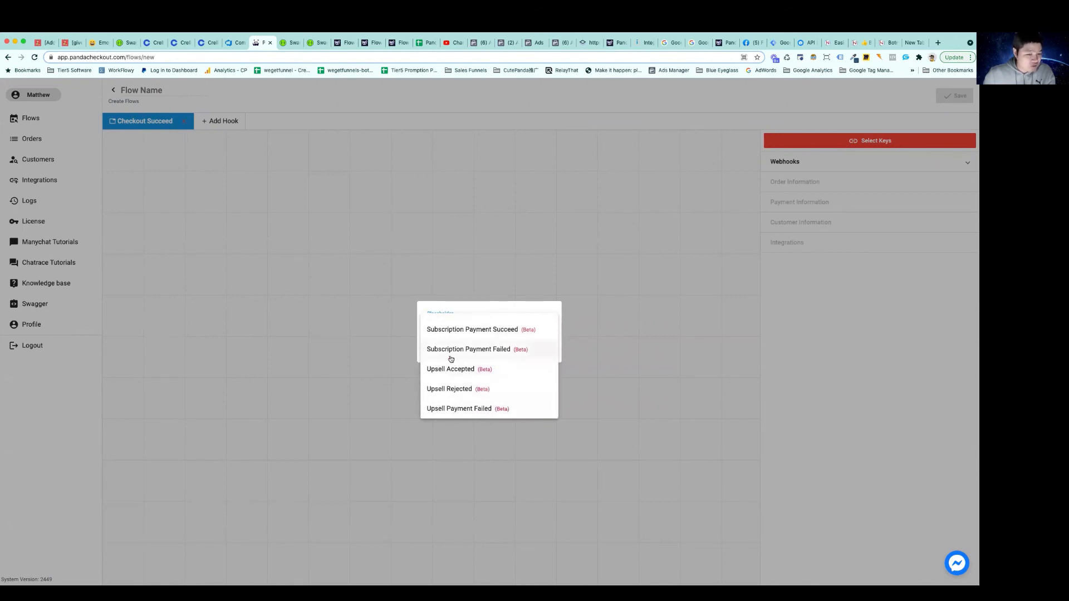
{"action": "scroll", "coordinate": [465, 338], "scroll_direction": "up", "scroll_amount": 4}
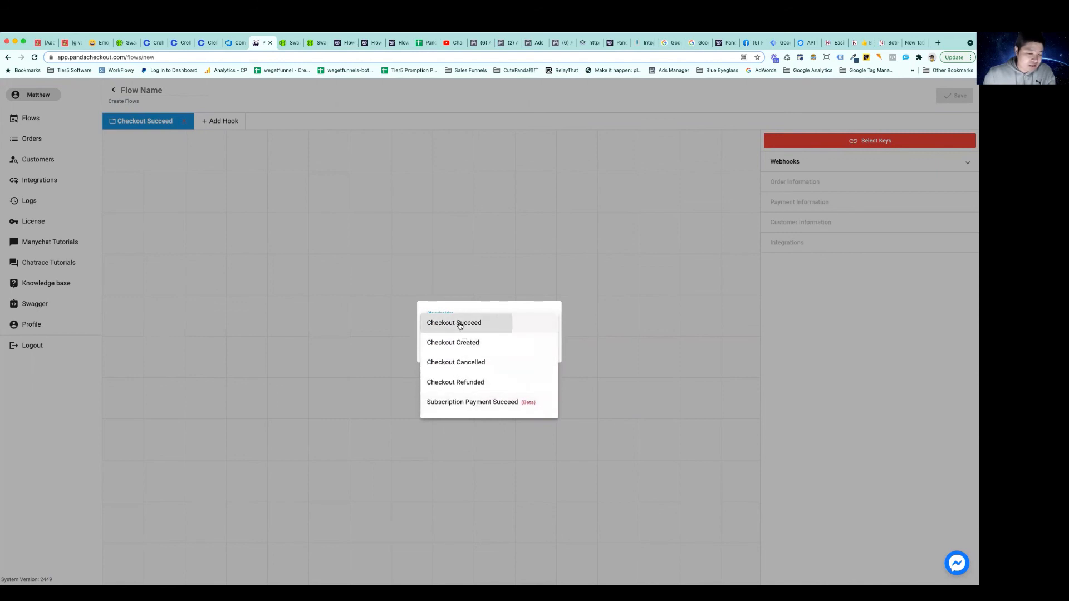
{"action": "left_click", "coordinate": [461, 323]}
{"action": "left_click", "coordinate": [537, 346]}
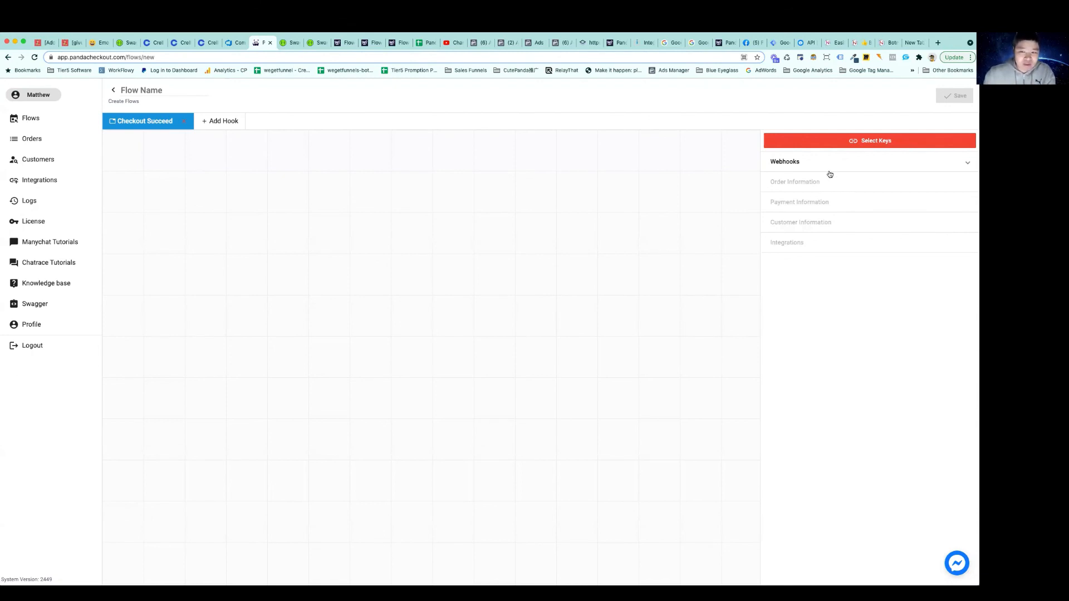
Select Panda Checkout (chatrace) as the flow's chatbot key and save the selection
{"action": "left_click", "coordinate": [874, 139]}
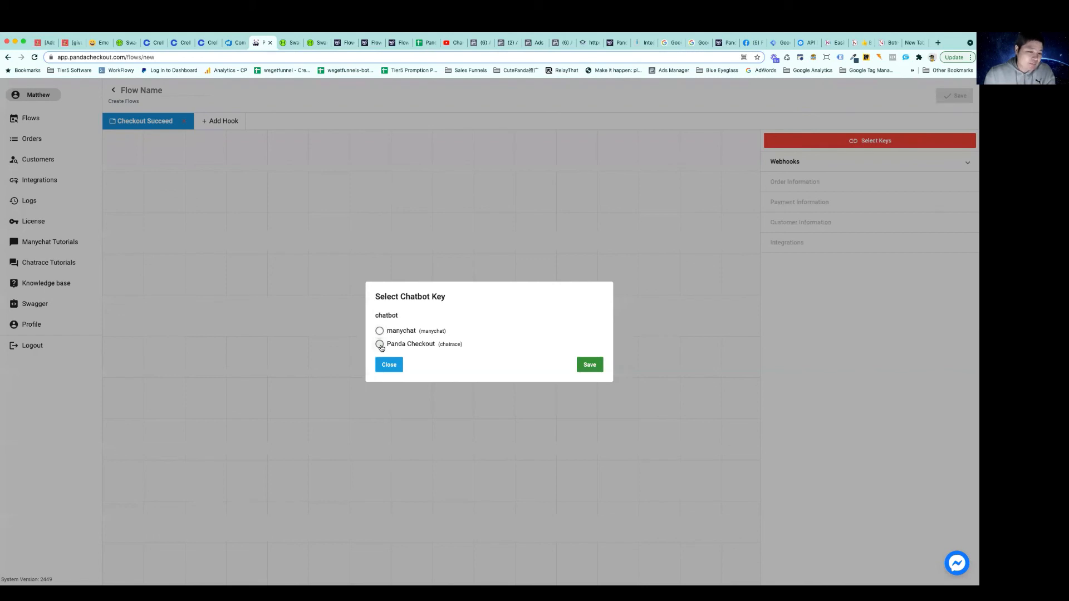
{"action": "left_click", "coordinate": [380, 346]}
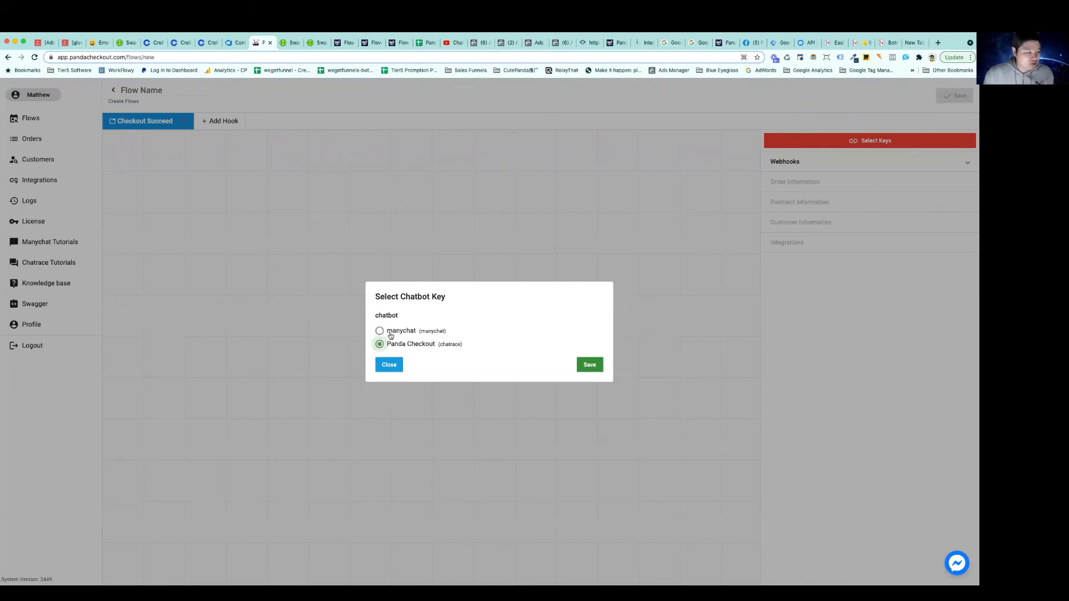
{"action": "left_click", "coordinate": [592, 365]}
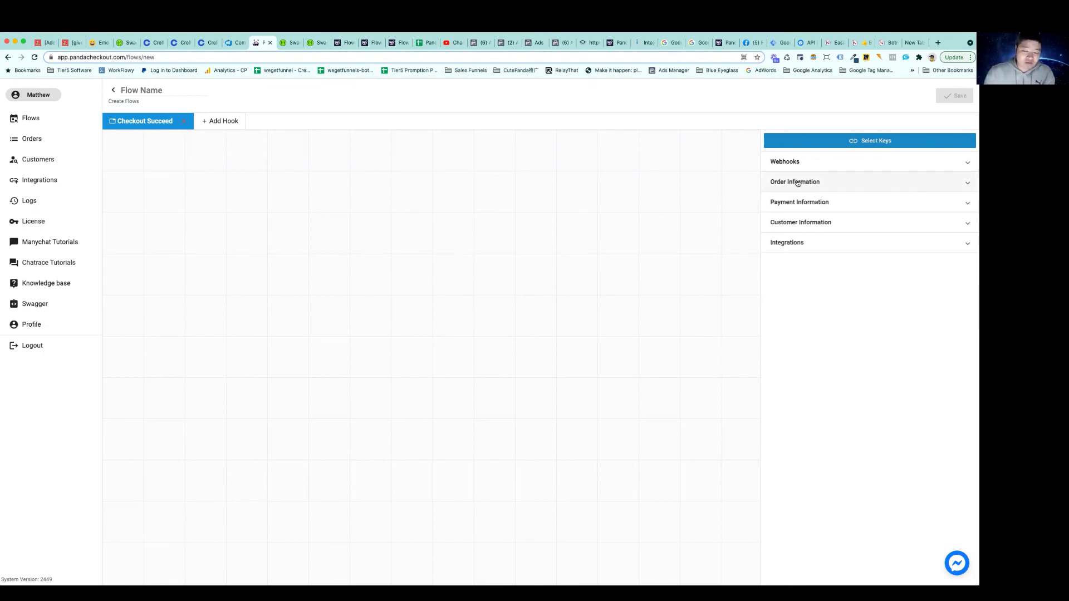
Place a Customer Name block and a Chatbot Custom Field block on the Checkout Succeed canvas and connect the two
{"action": "left_click", "coordinate": [804, 223]}
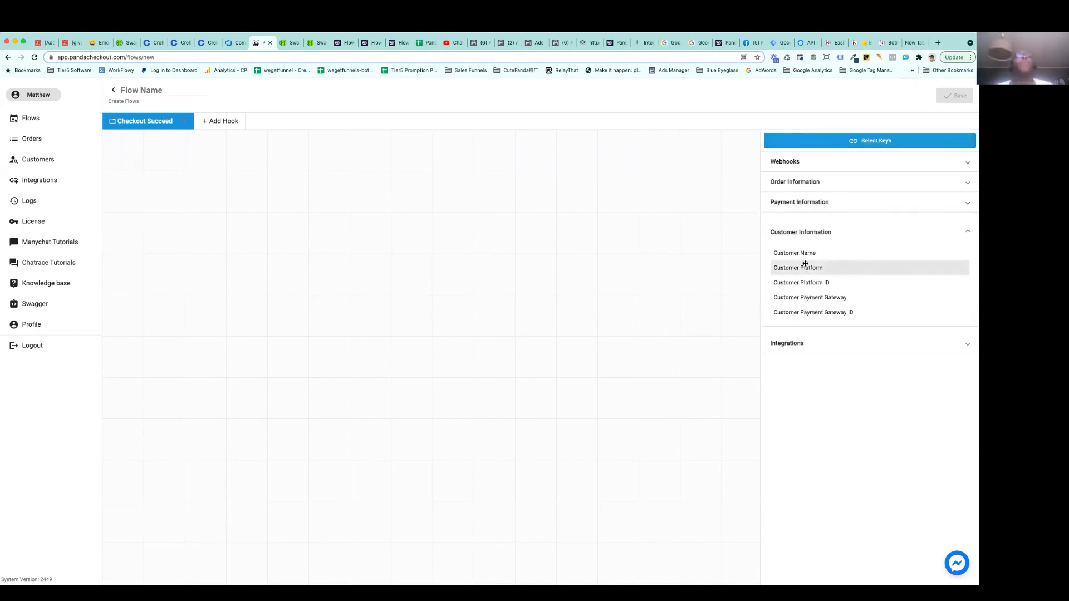
{"action": "left_click_drag", "start_coordinate": [806, 252], "coordinate": [214, 211]}
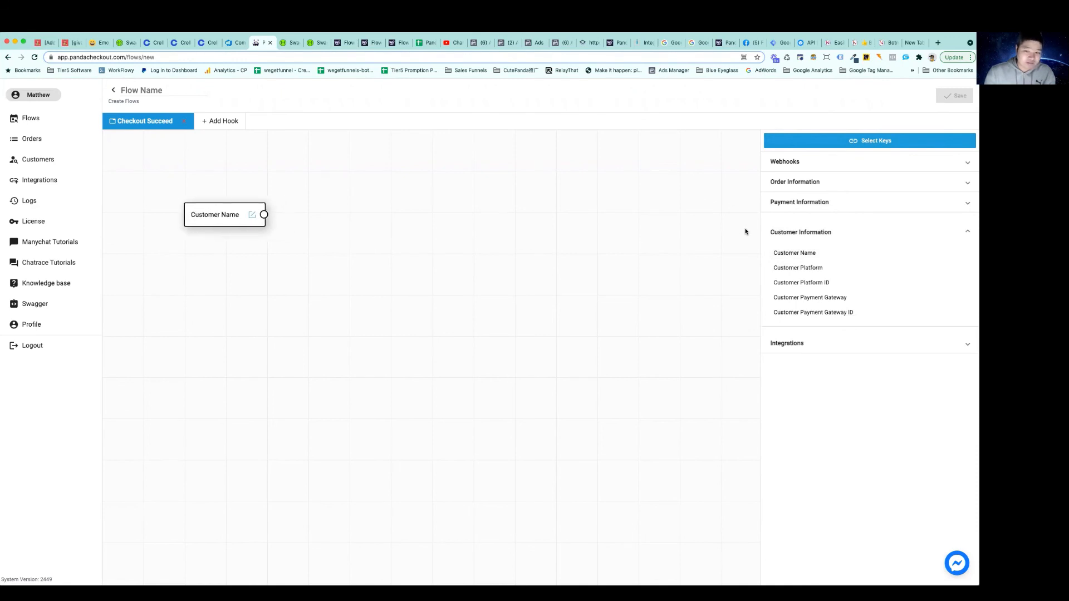
{"action": "left_click", "coordinate": [811, 233]}
{"action": "left_click", "coordinate": [797, 243]}
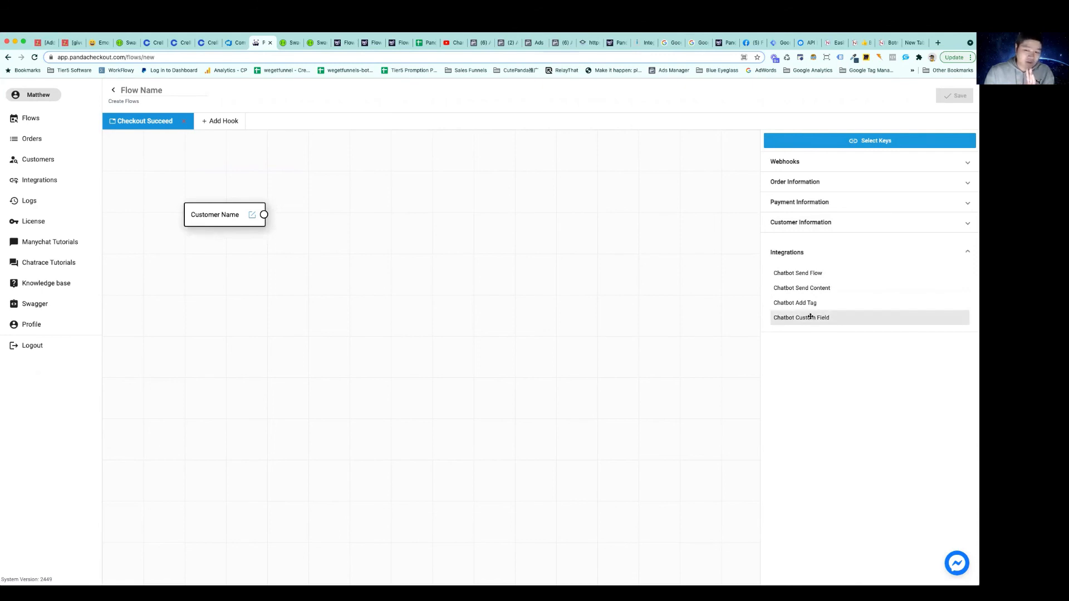
{"action": "left_click_drag", "start_coordinate": [412, 212], "coordinate": [427, 217]}
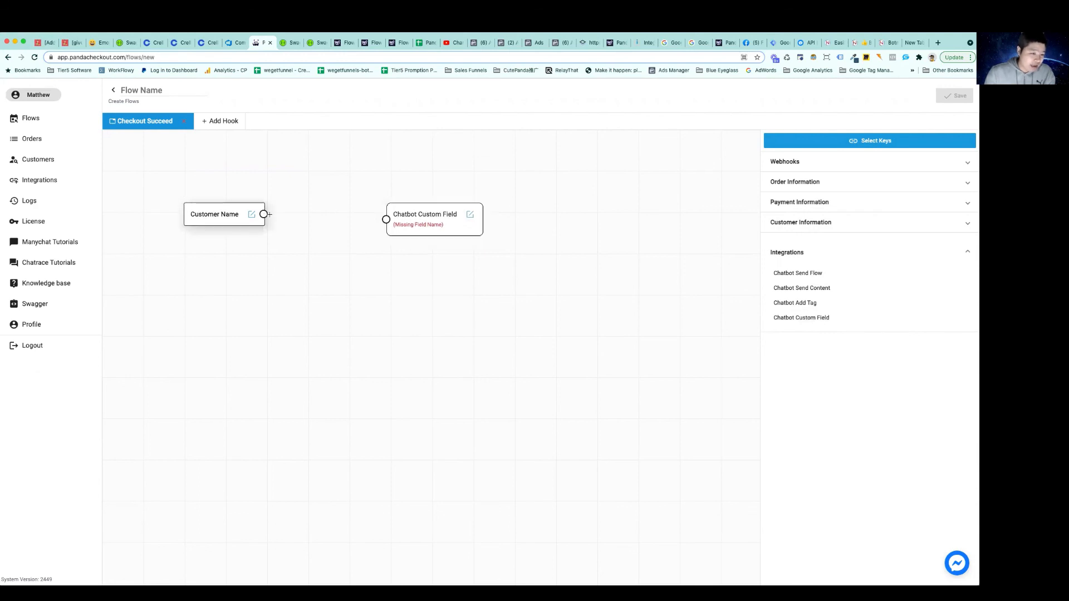
{"action": "left_click_drag", "start_coordinate": [264, 213], "coordinate": [385, 220]}
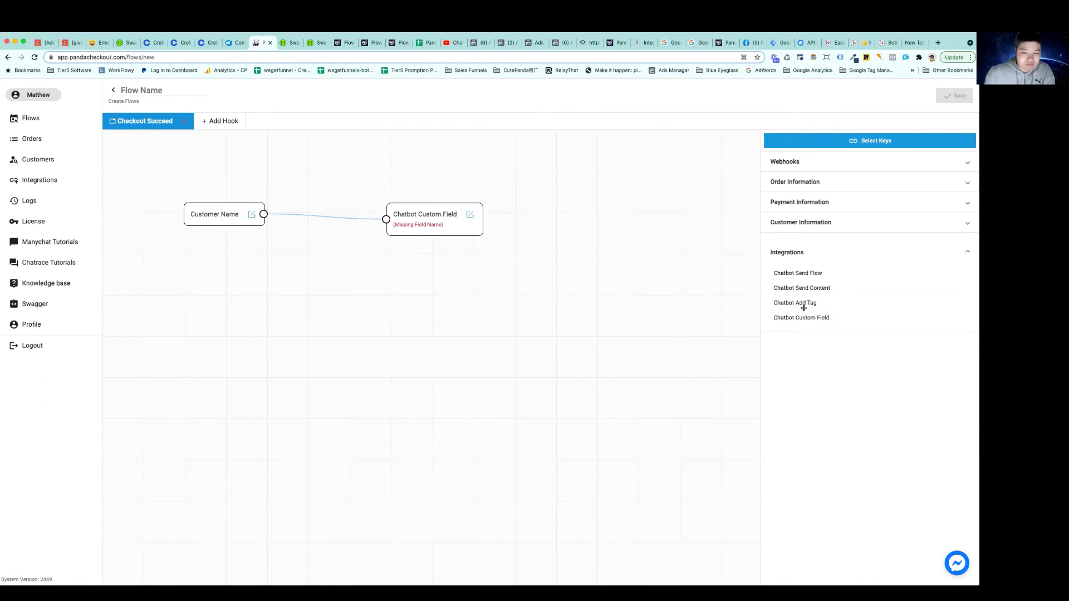
Add Chatbot Add Tag, Chatbot Send Content and Chatbot Send Flow blocks in a column below the Chatbot Custom Field block
{"action": "left_click_drag", "start_coordinate": [803, 308], "coordinate": [445, 281]}
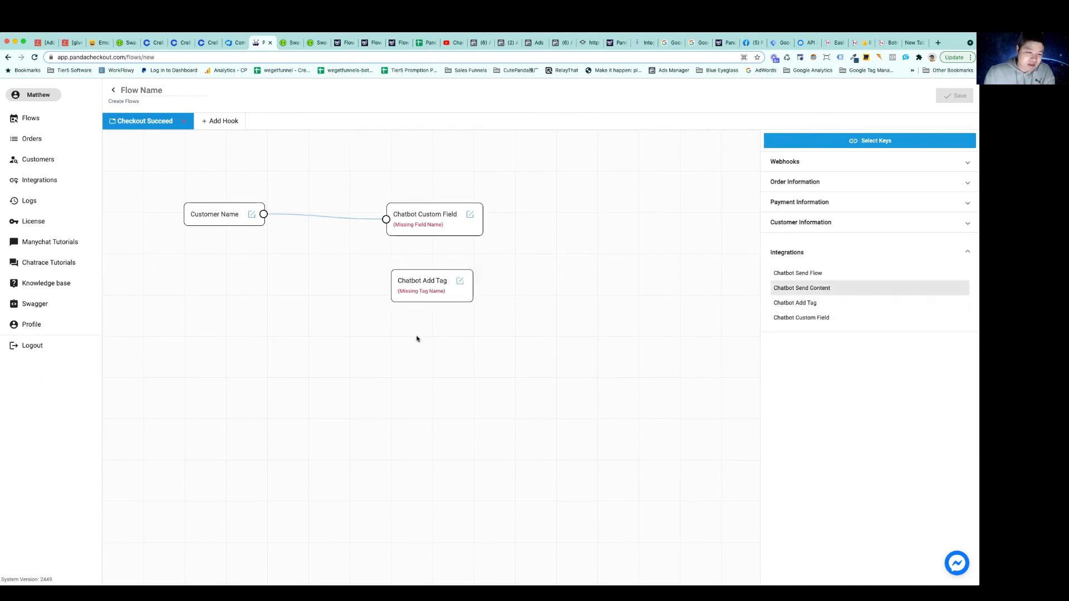
{"action": "left_click_drag", "start_coordinate": [416, 339], "coordinate": [417, 339]}
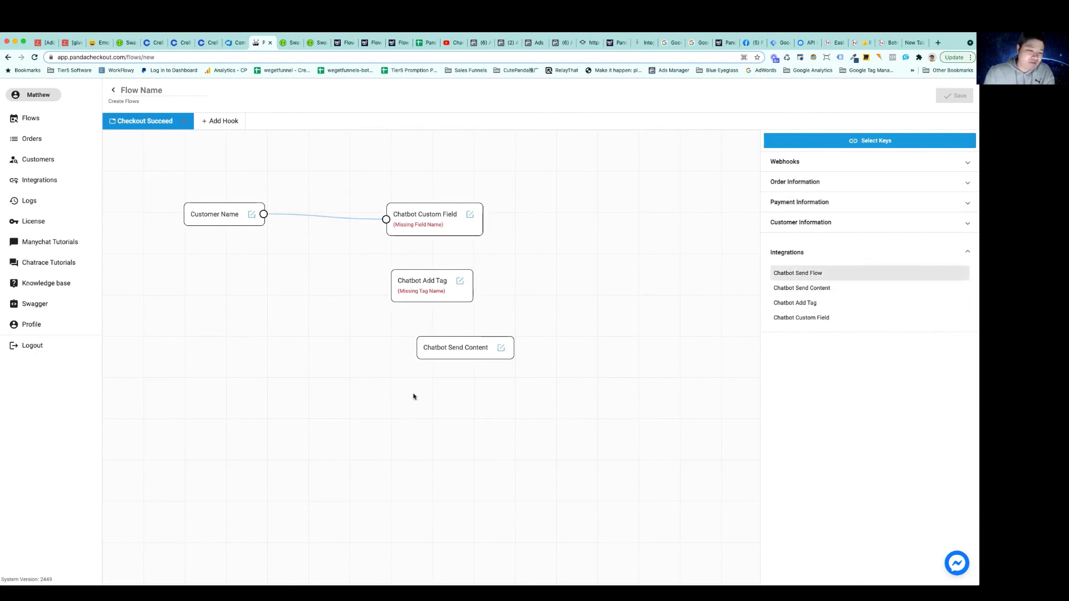
{"action": "left_click_drag", "start_coordinate": [414, 396], "coordinate": [432, 401]}
{"action": "left_click_drag", "start_coordinate": [459, 349], "coordinate": [436, 346]}
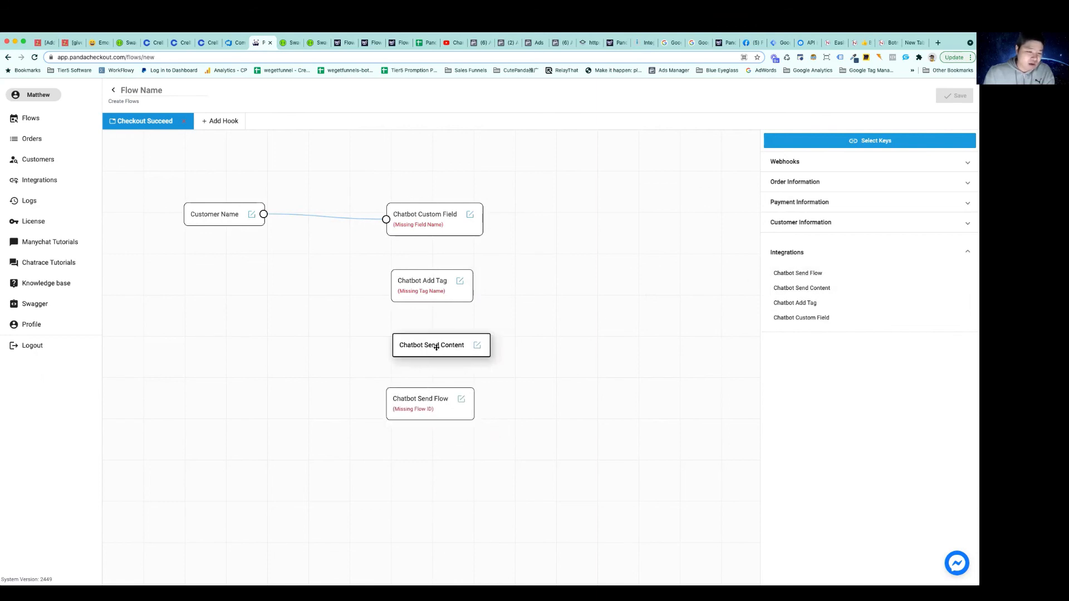